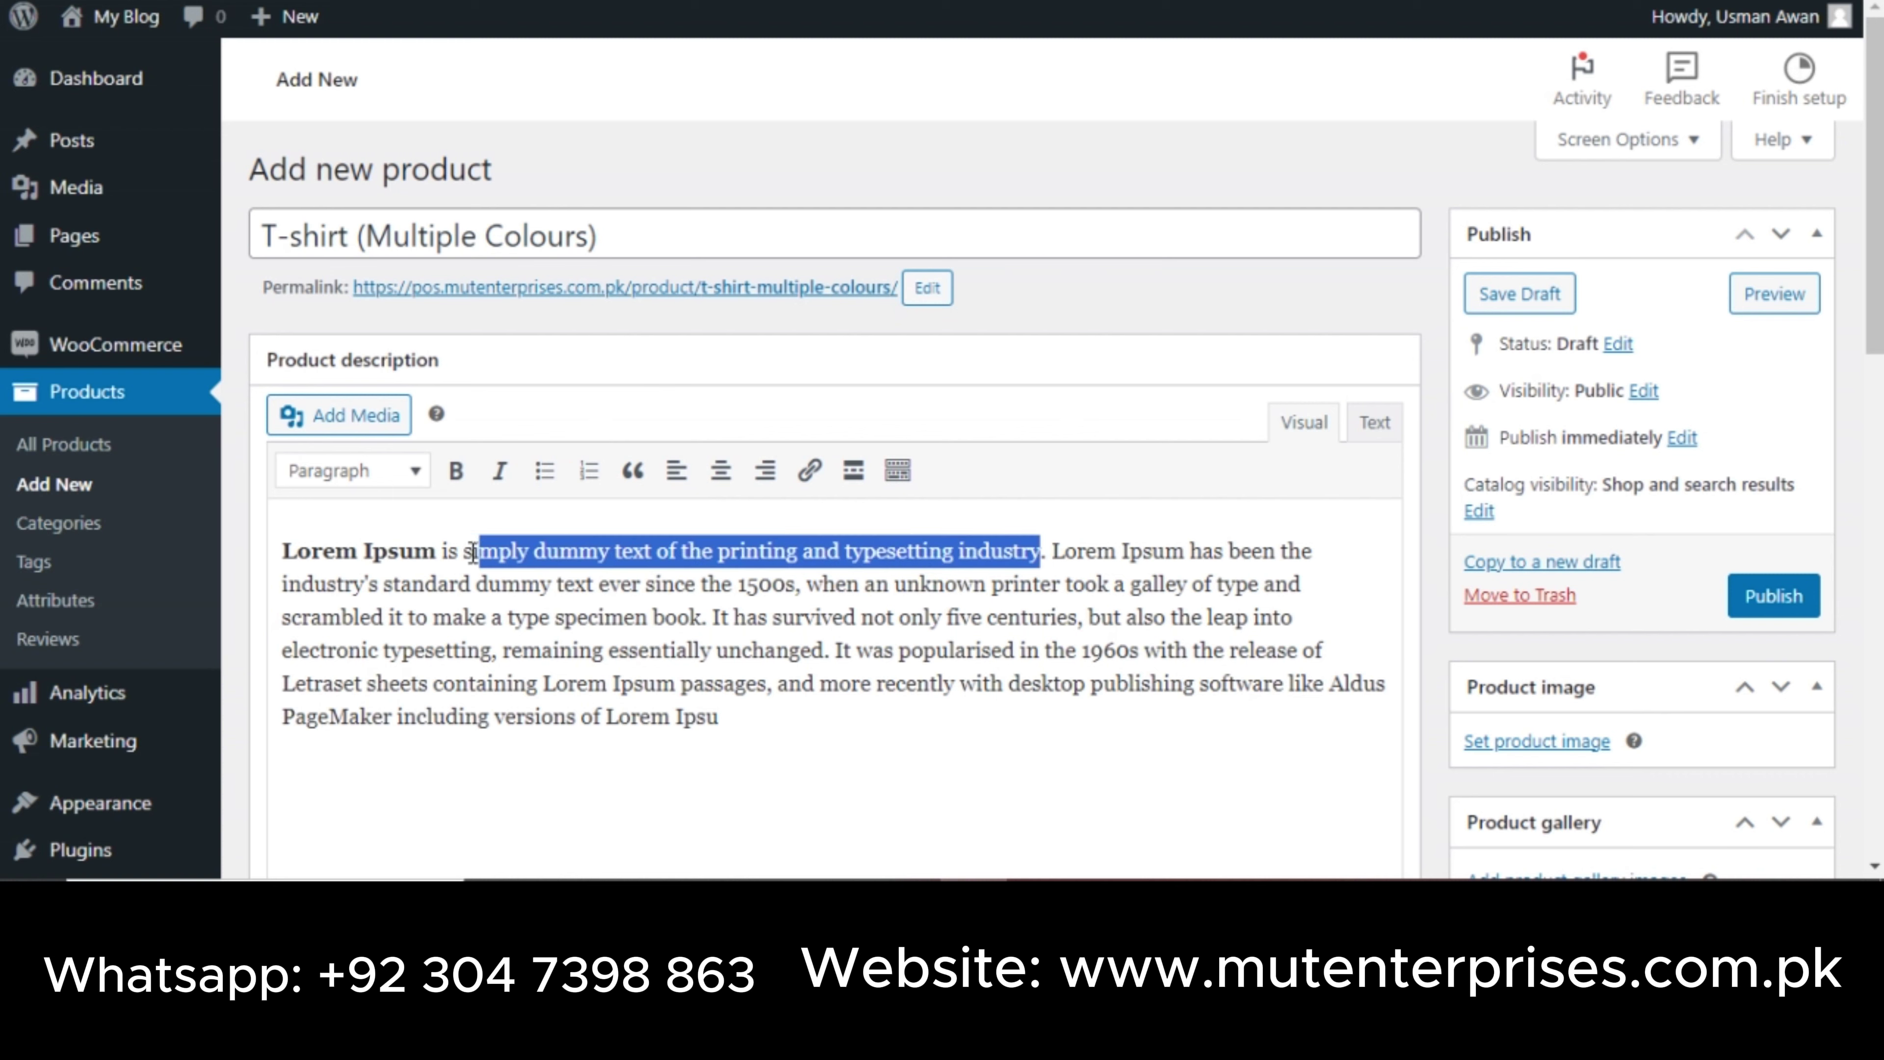
Set the product type of the T-shirt (Multiple Colours) product to Variable product.
click(358, 552)
drag(1875, 185, 1852, 460)
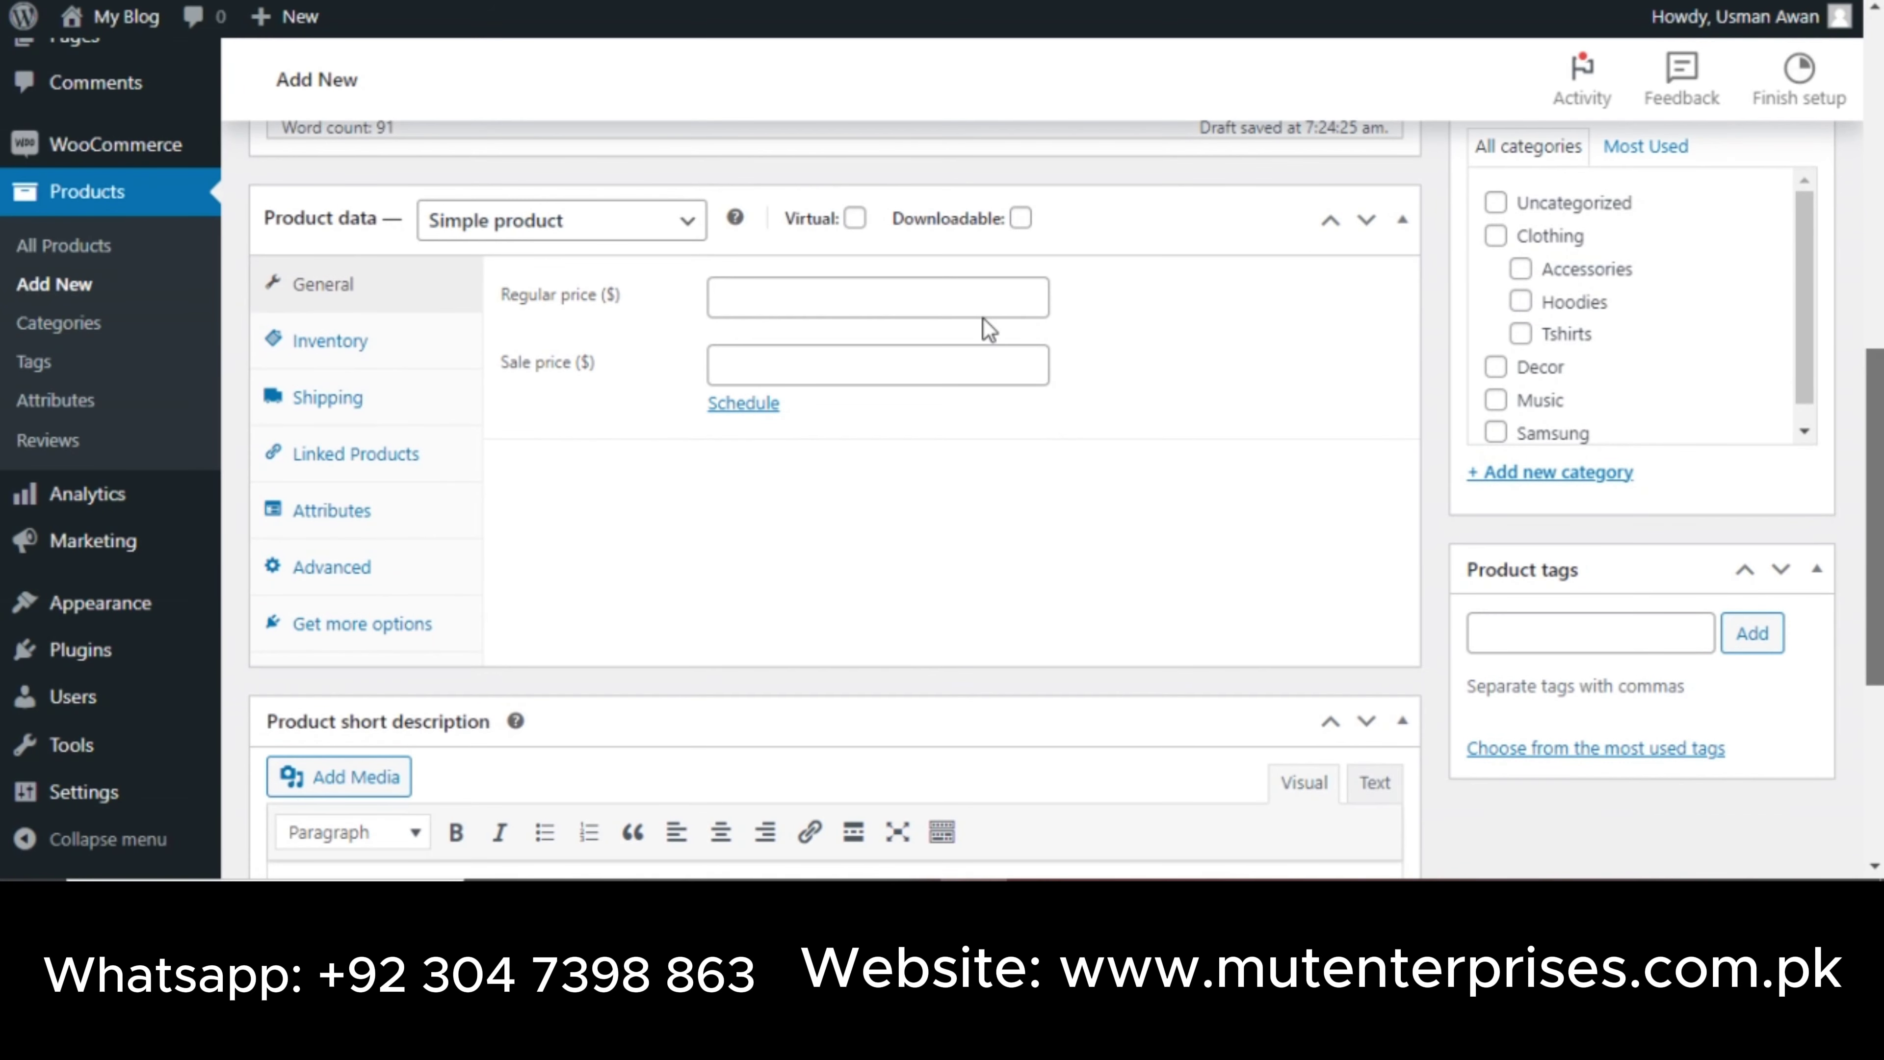
click(636, 223)
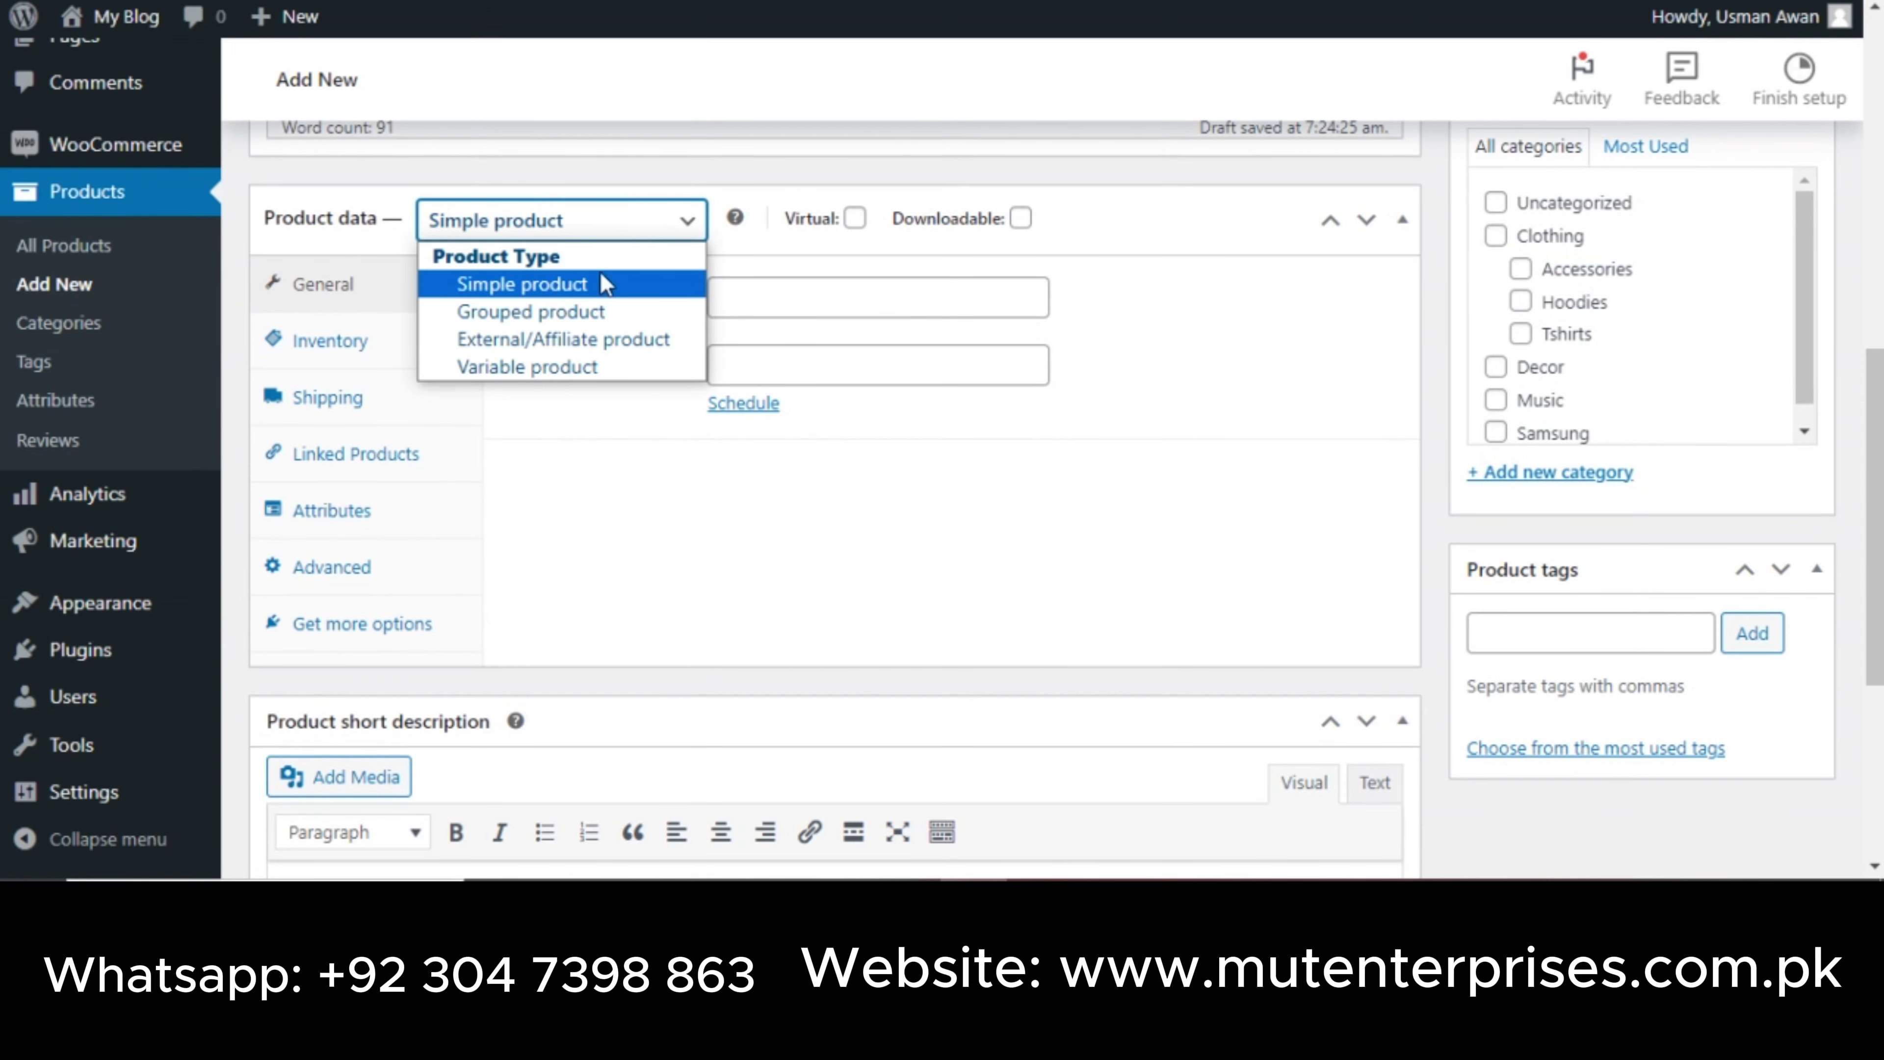
click(564, 366)
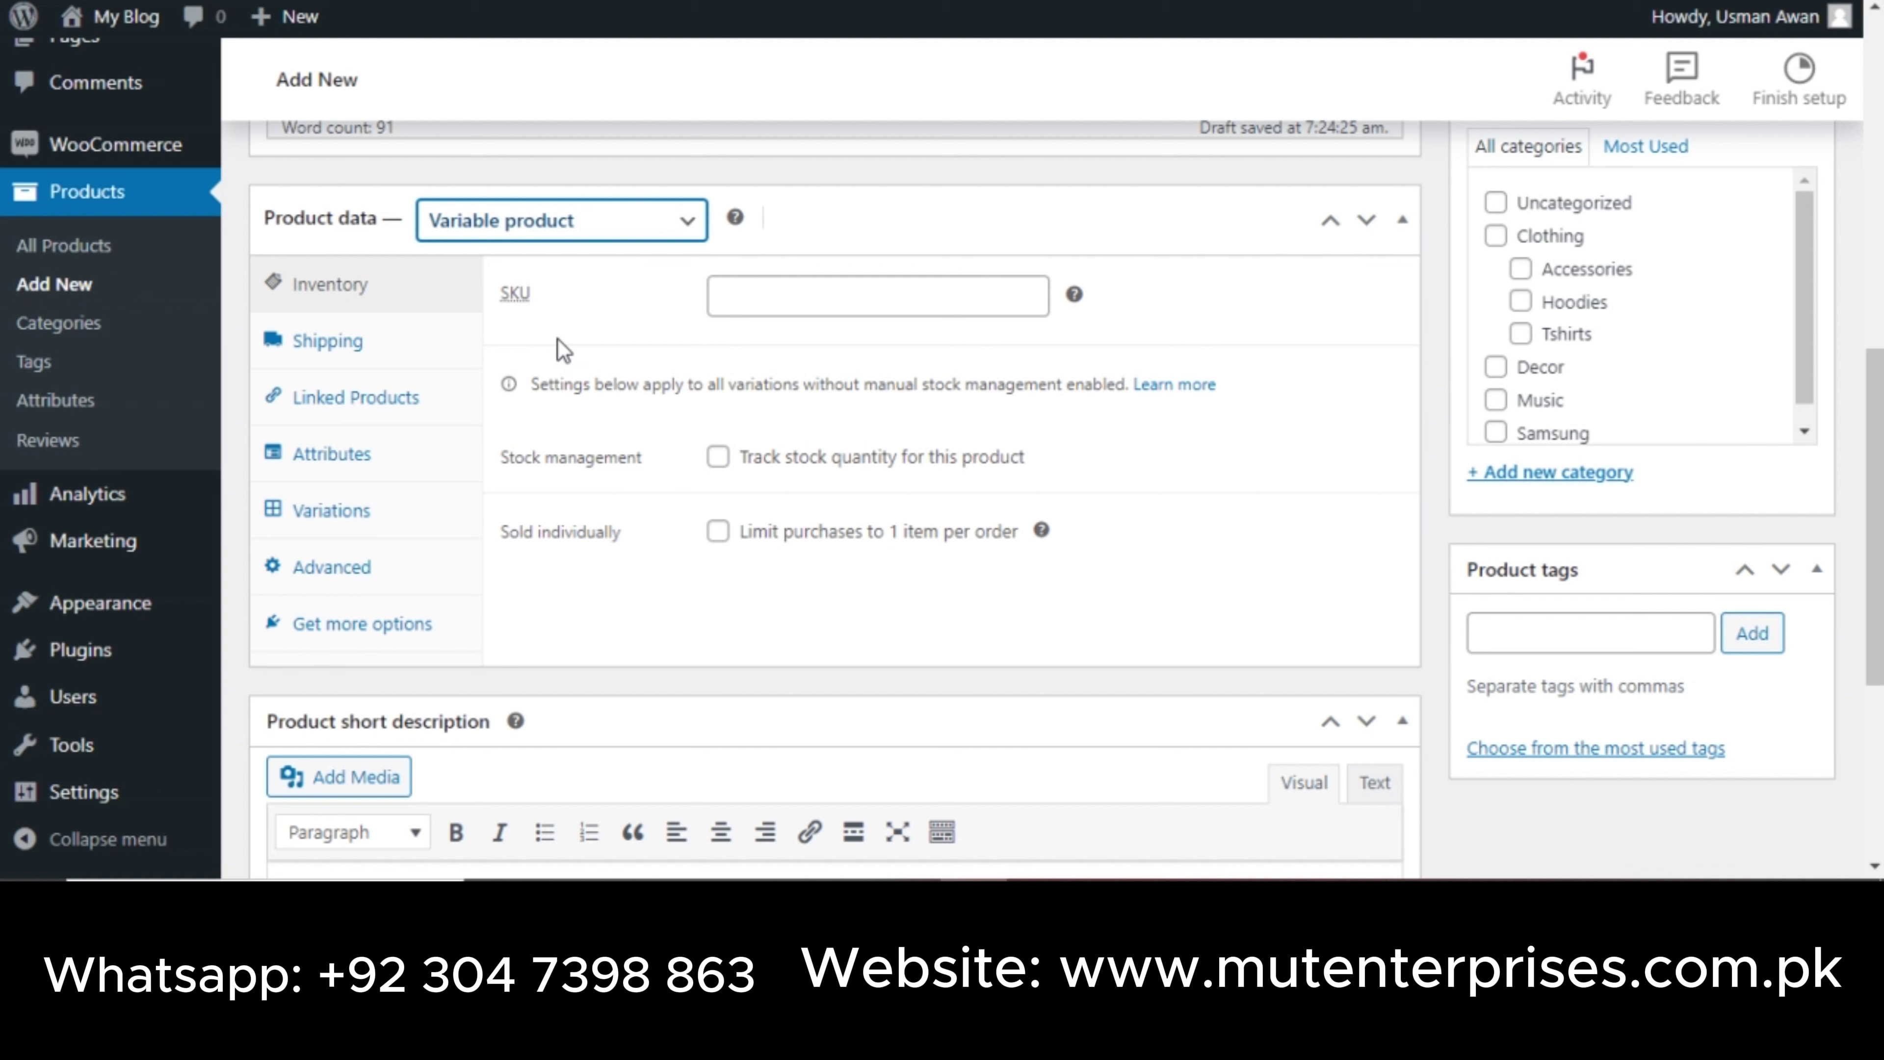
Set the product's SKU to 3242342.
click(886, 297)
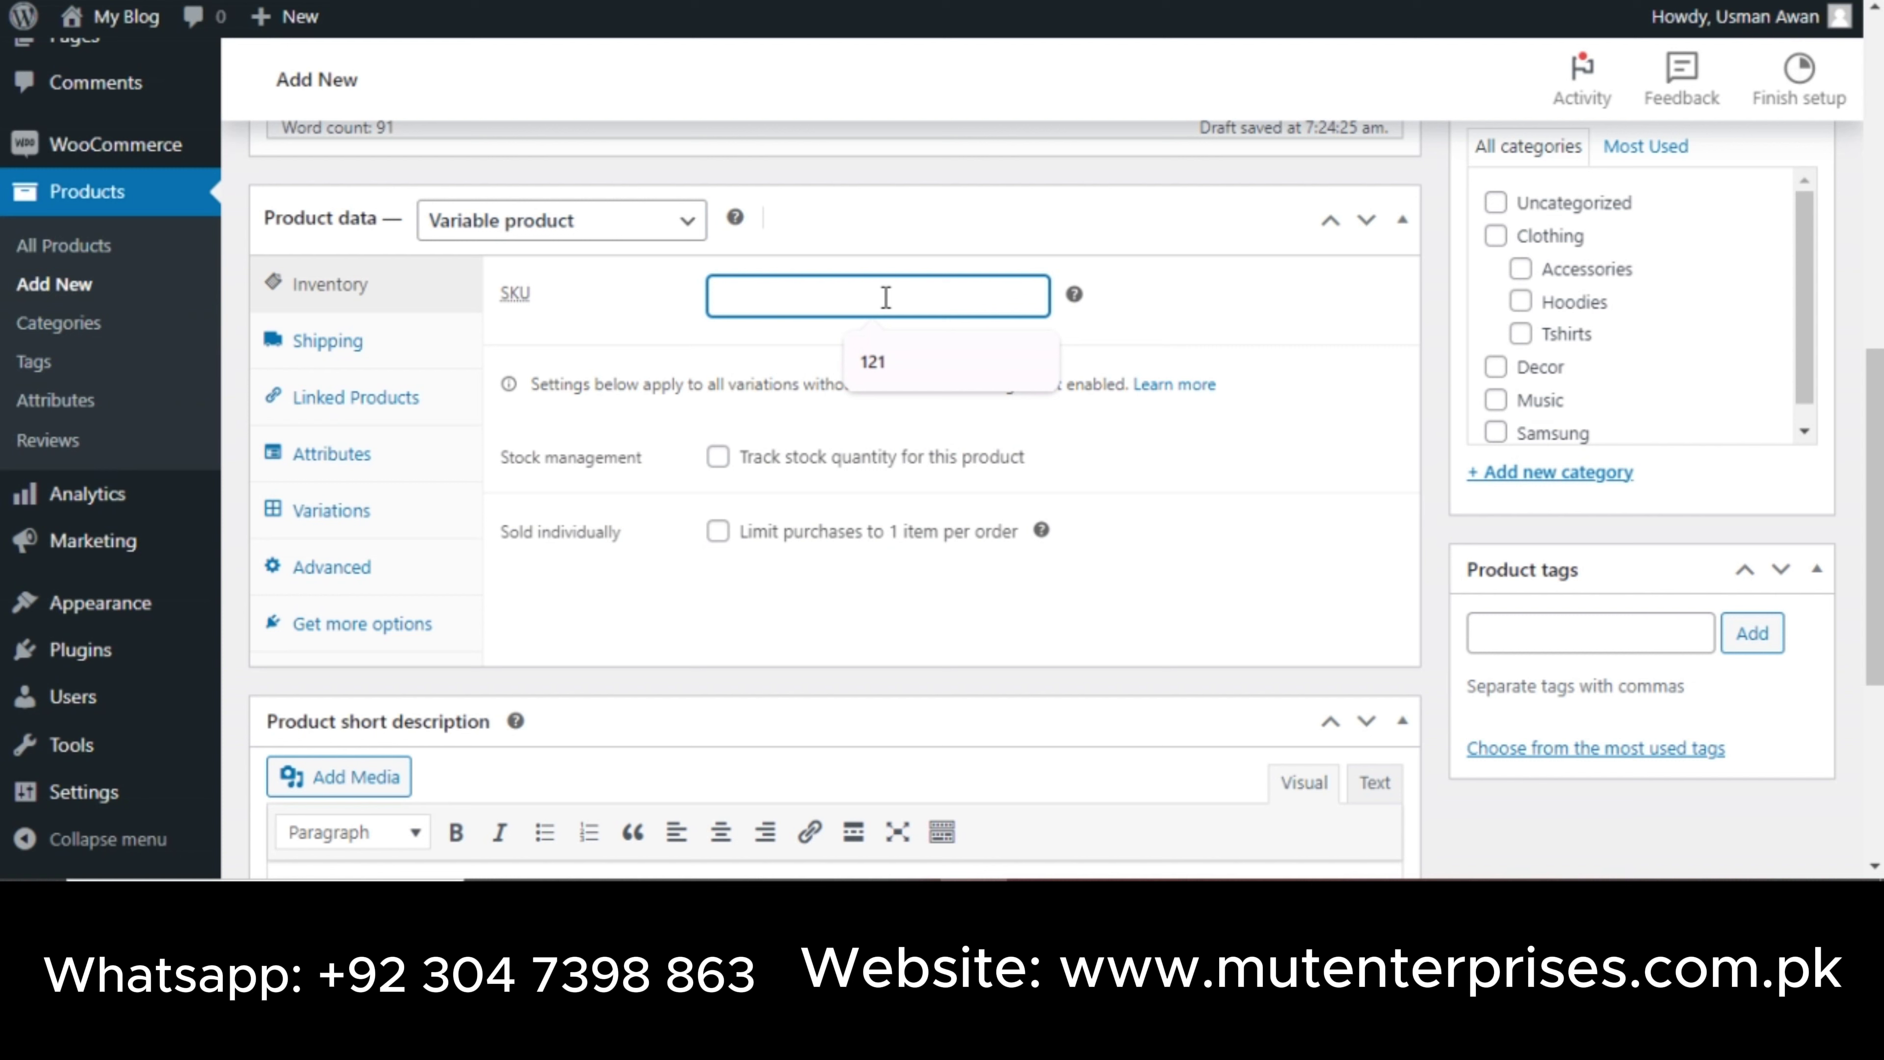
text(3242342)
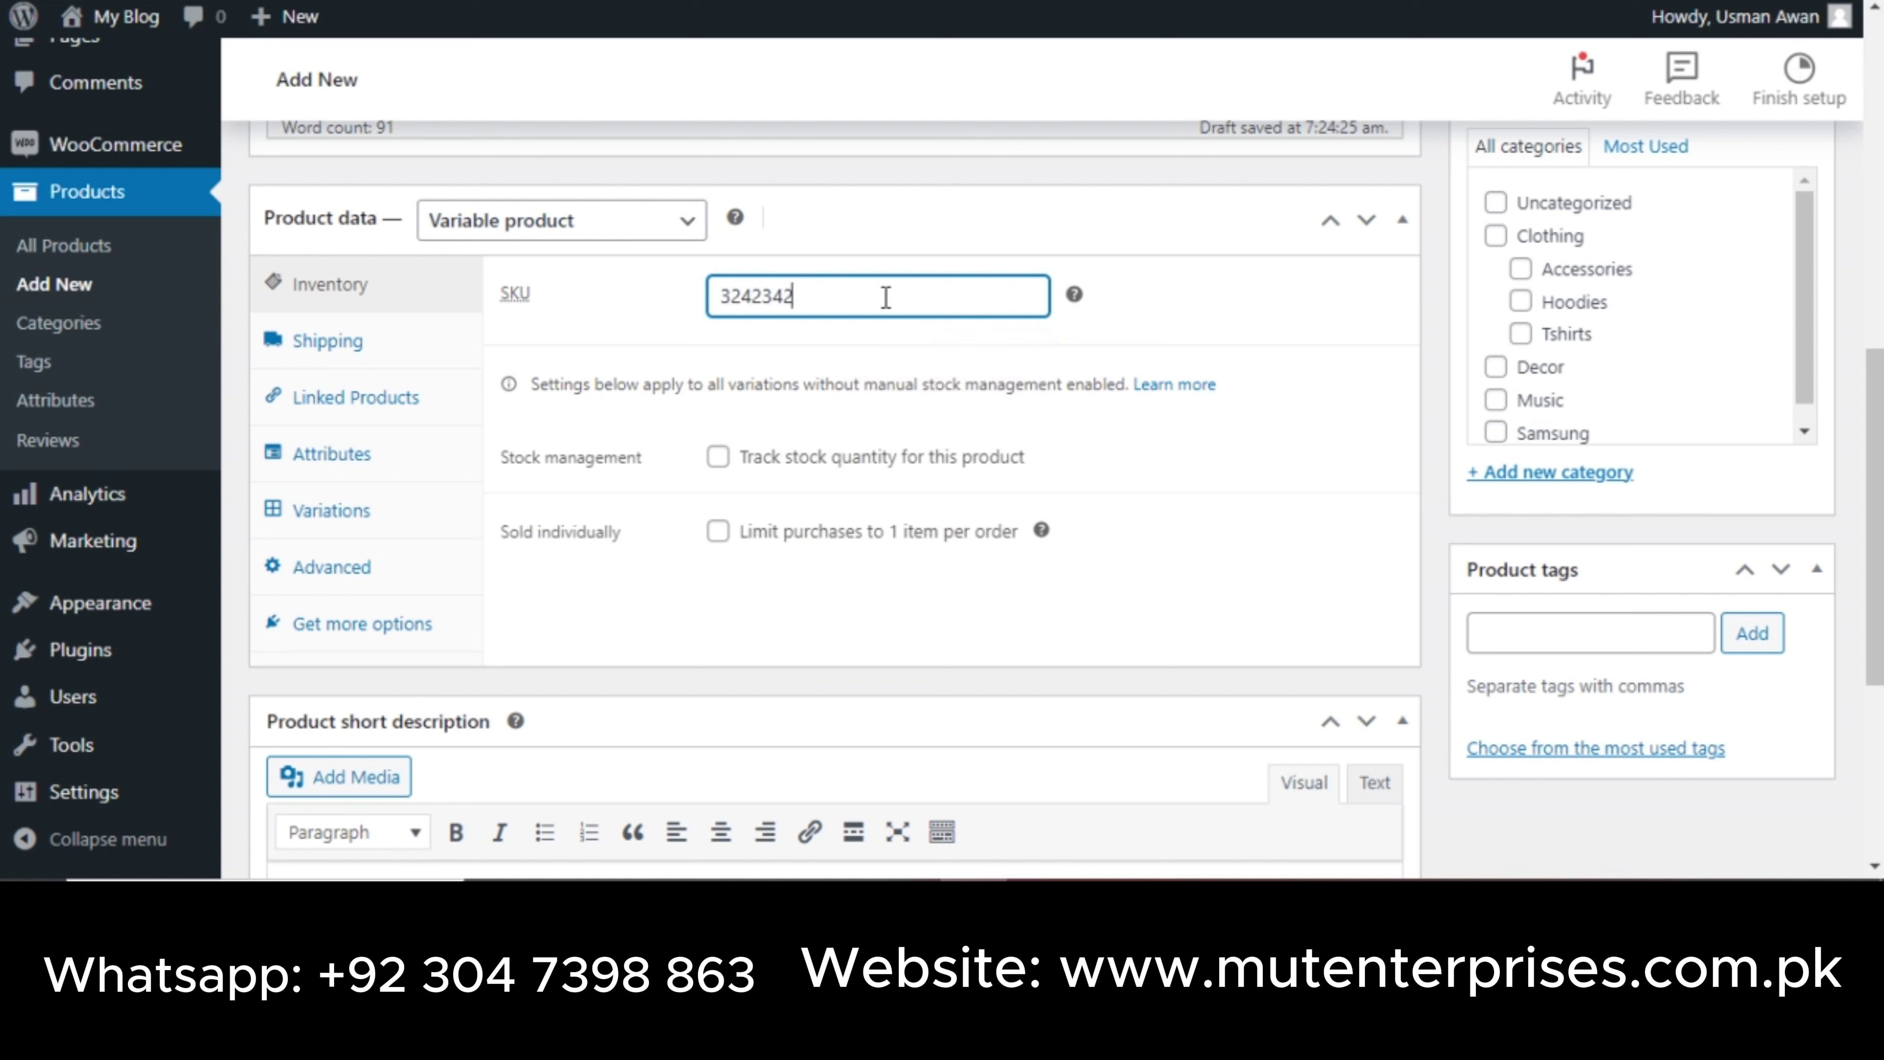
click(668, 384)
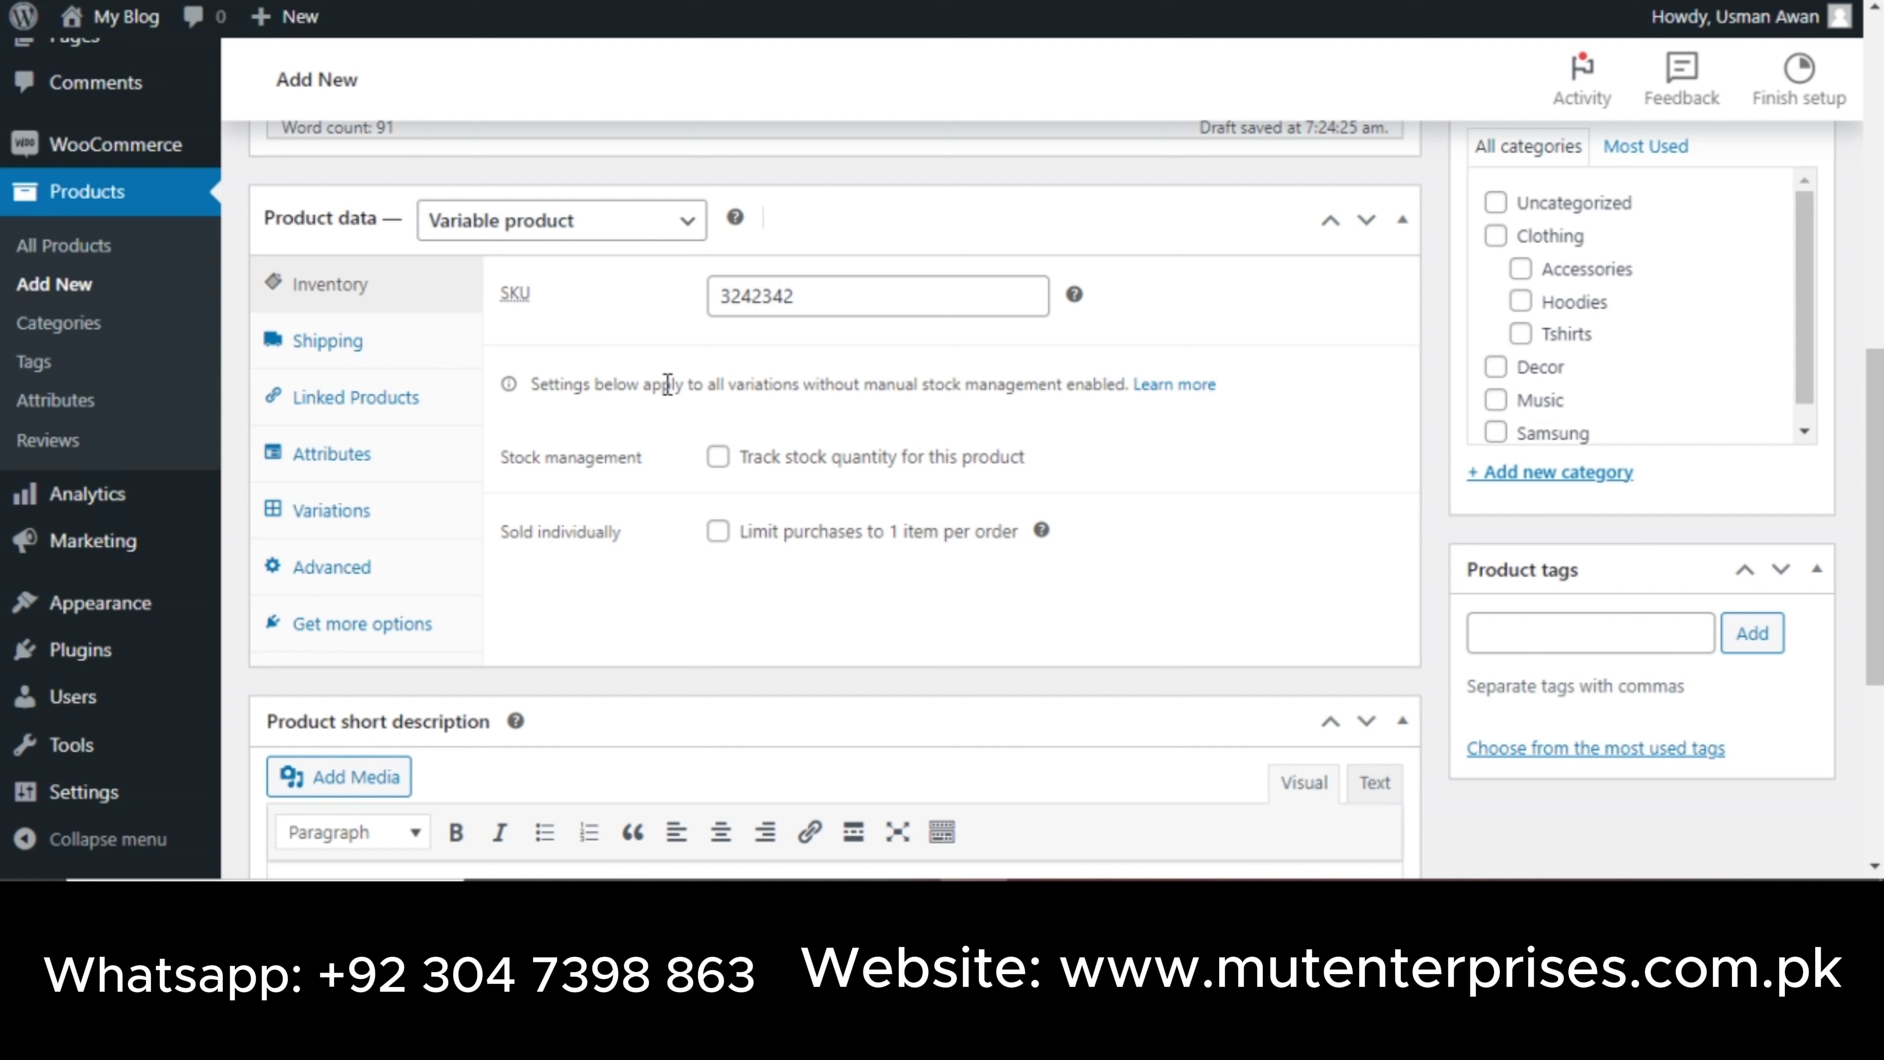
click(712, 458)
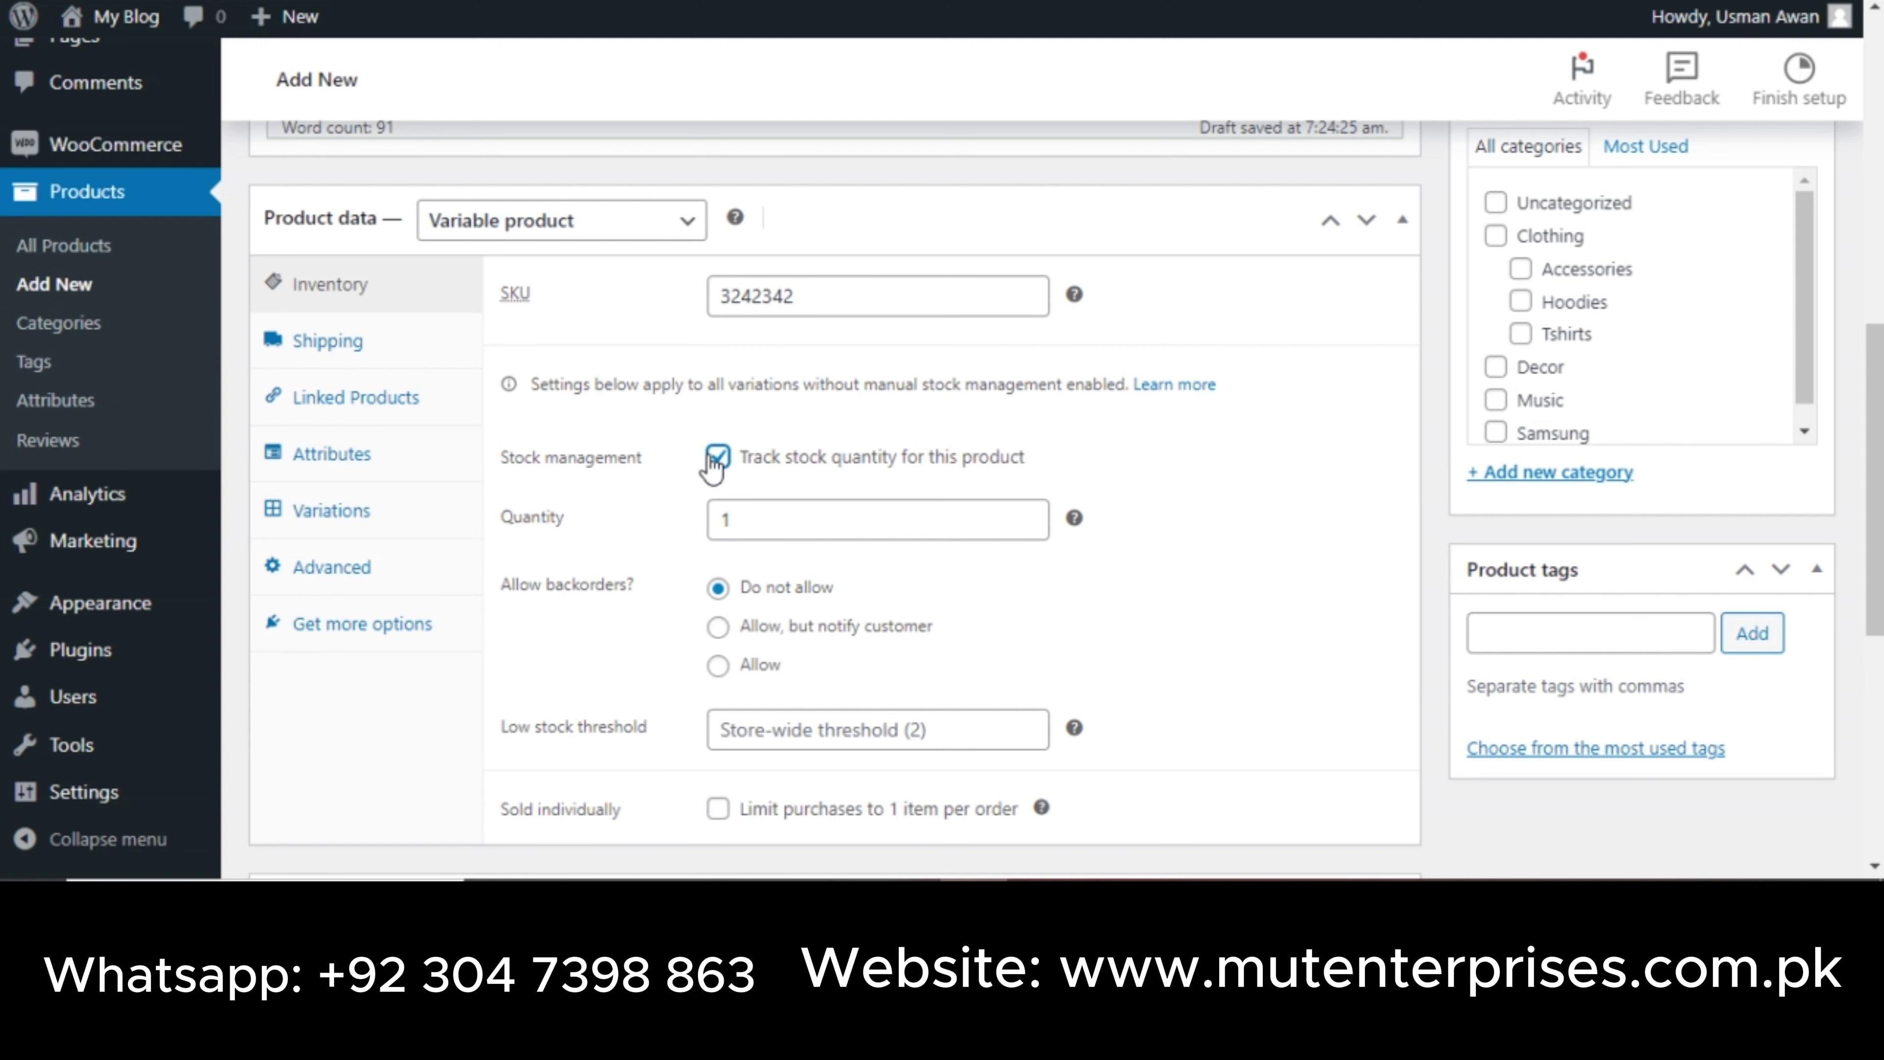
click(715, 460)
click(720, 532)
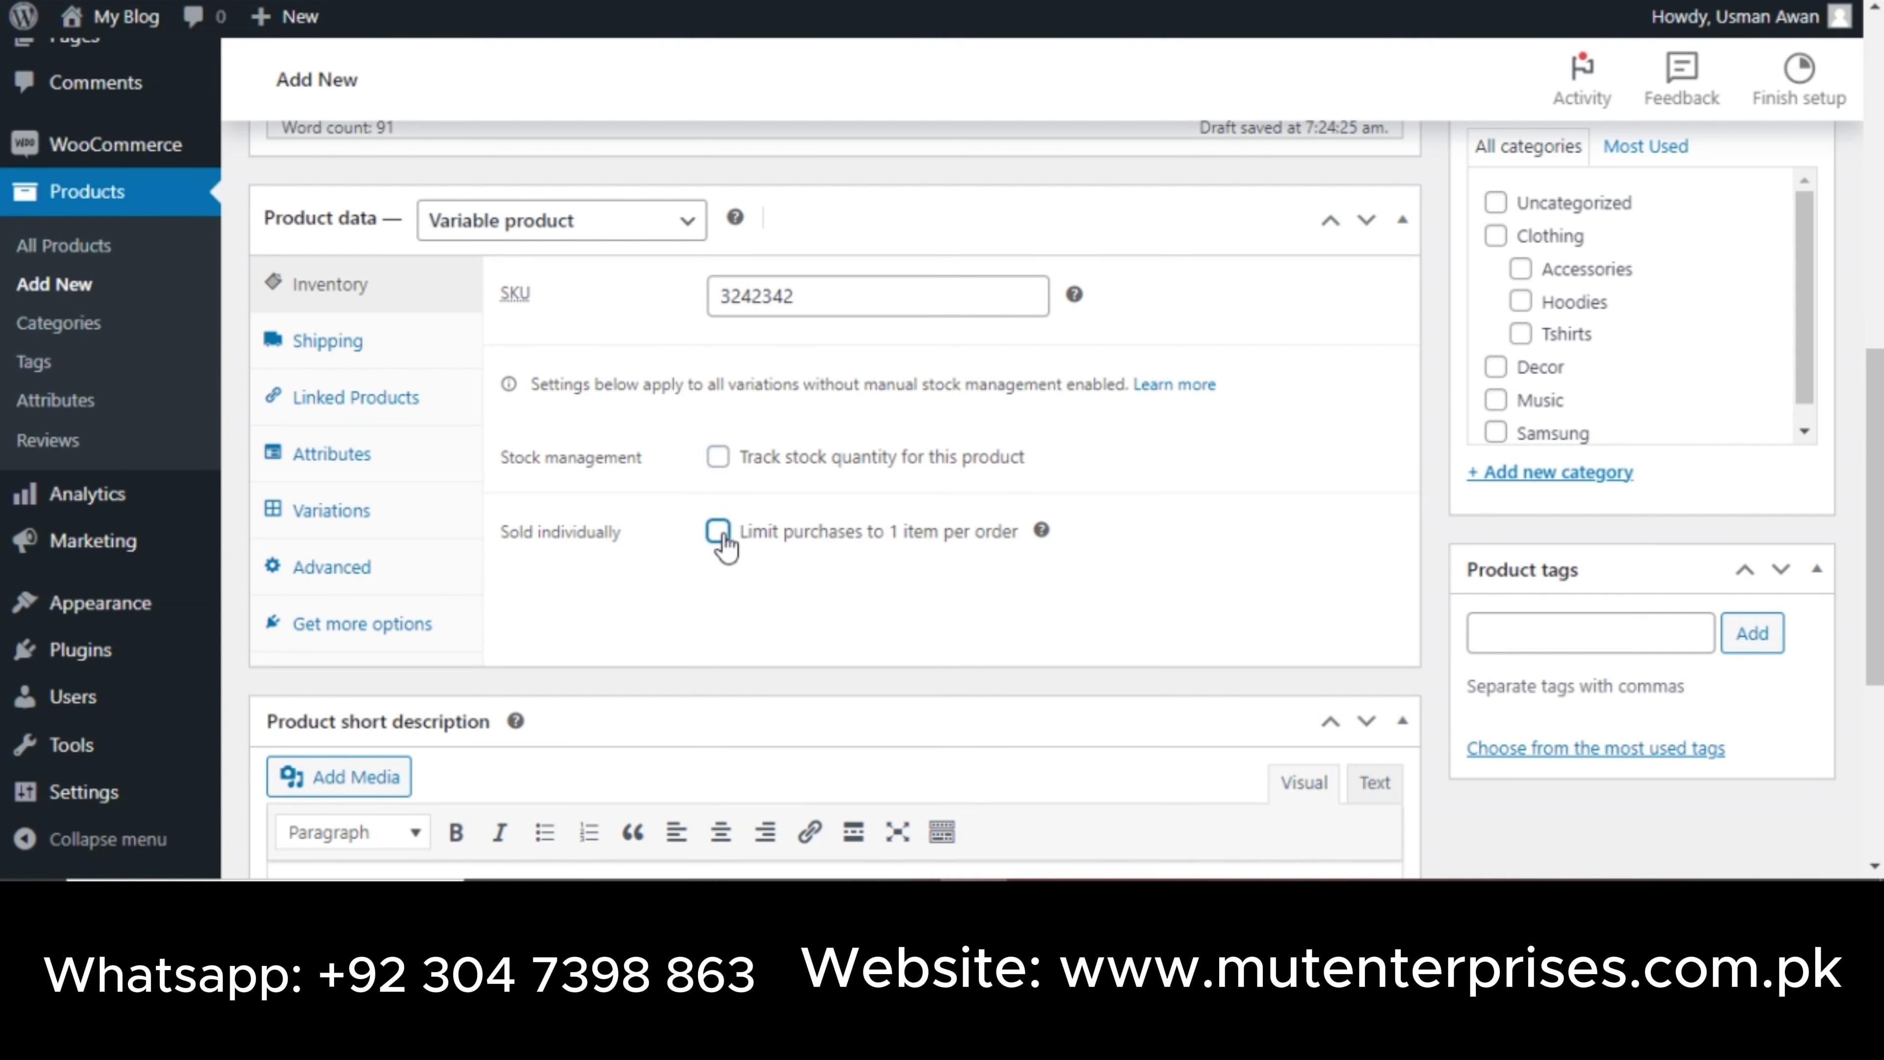
click(719, 535)
Add the existing Color attribute to the product.
click(345, 347)
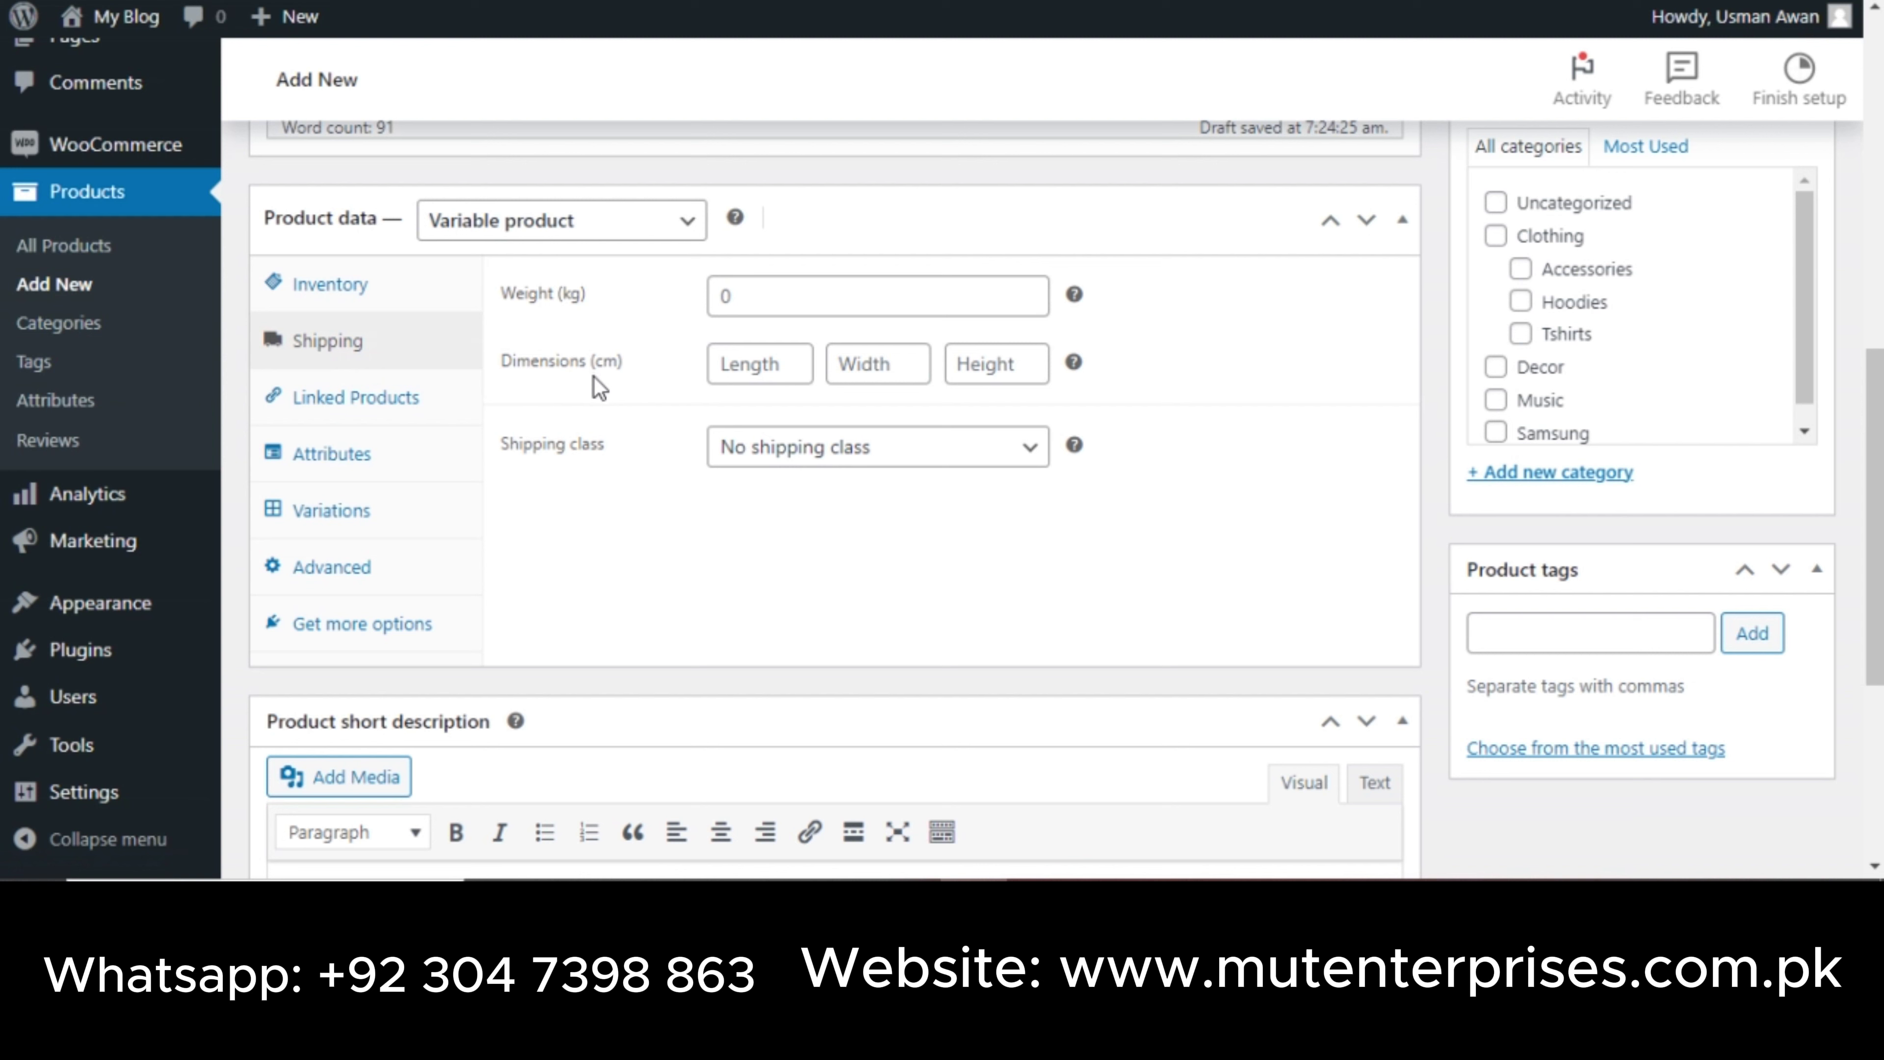
click(421, 404)
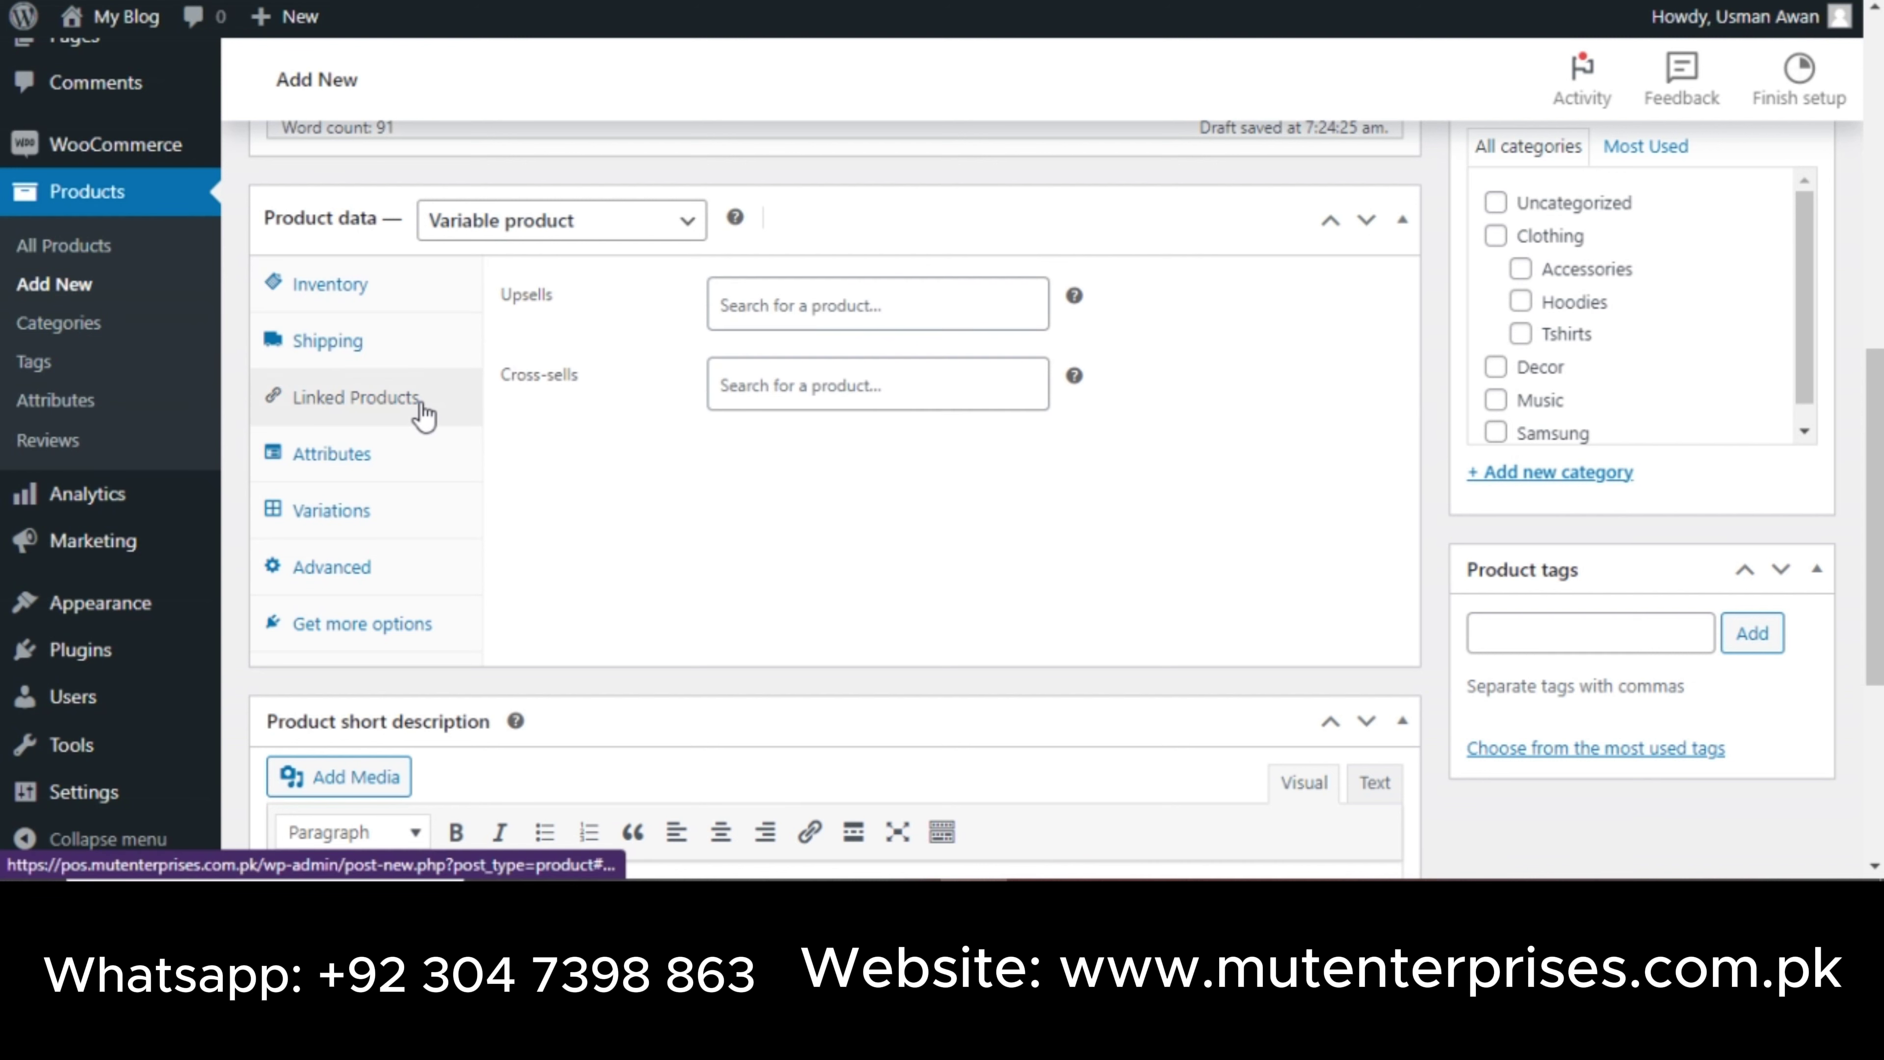
click(375, 459)
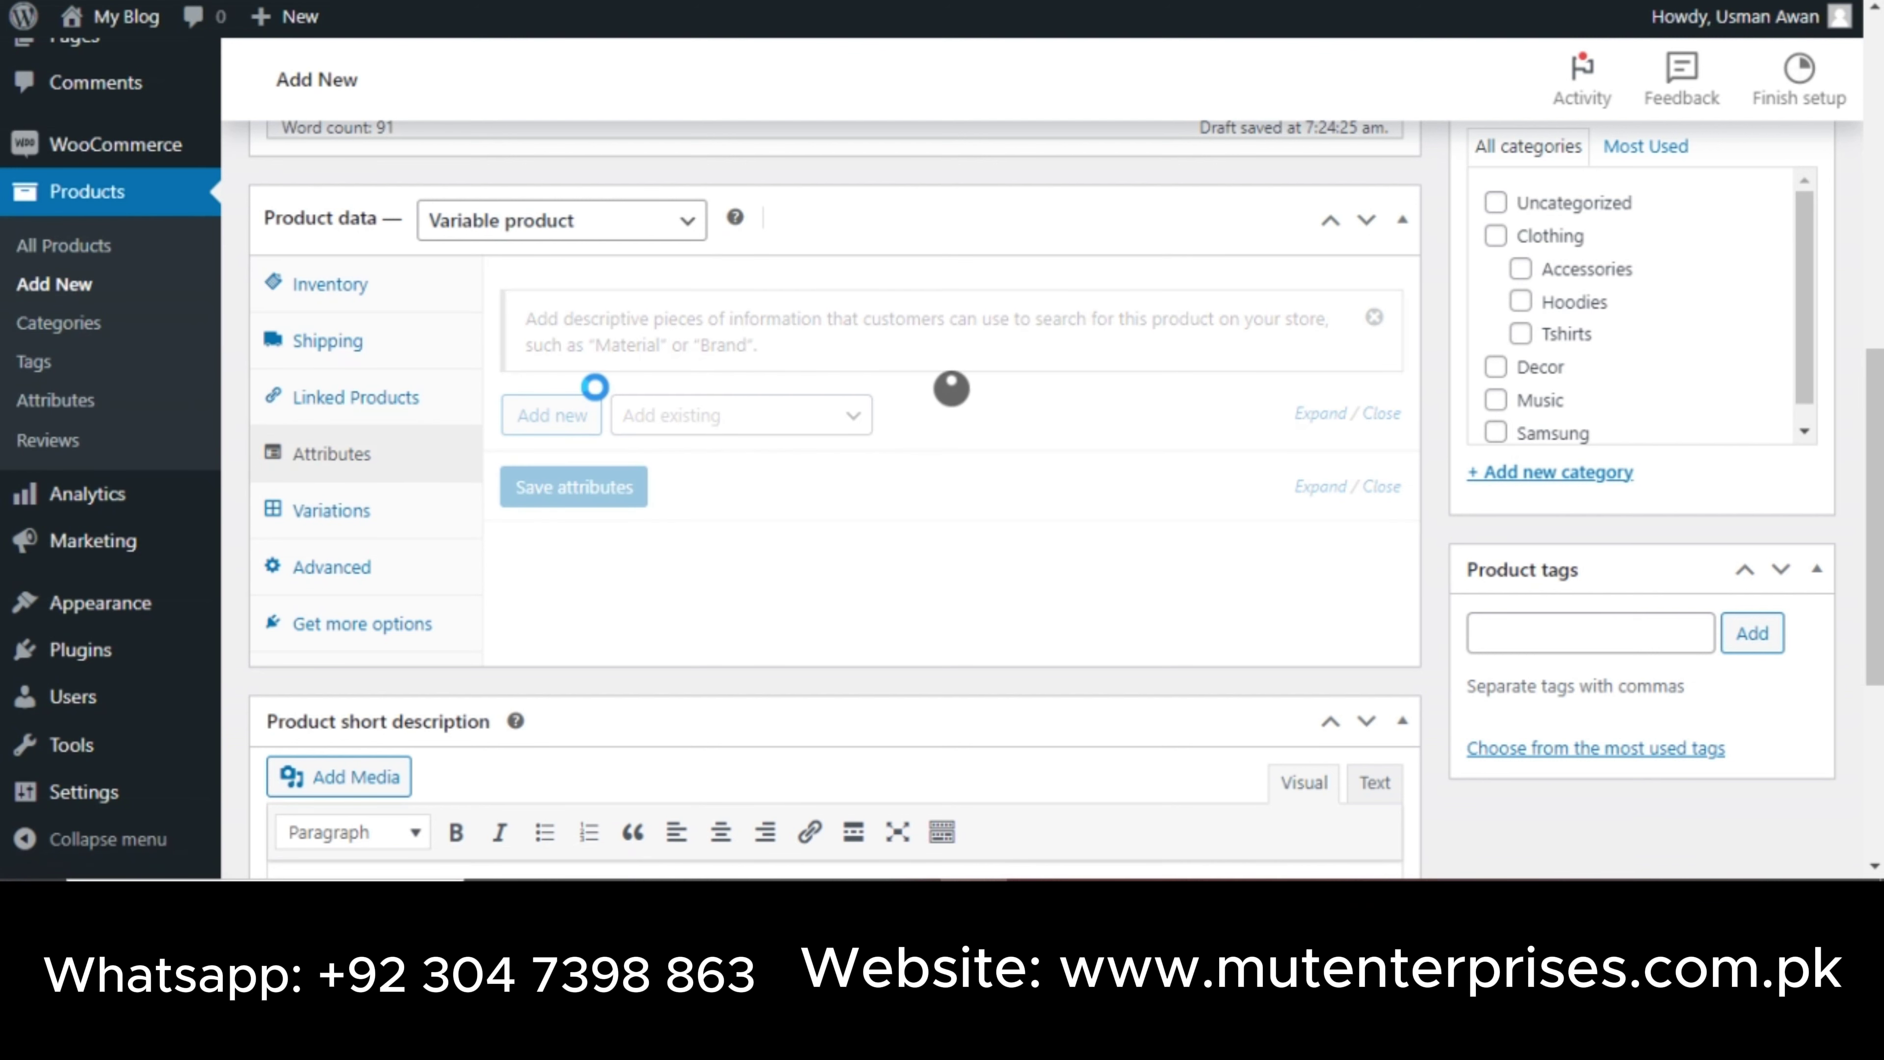
click(597, 404)
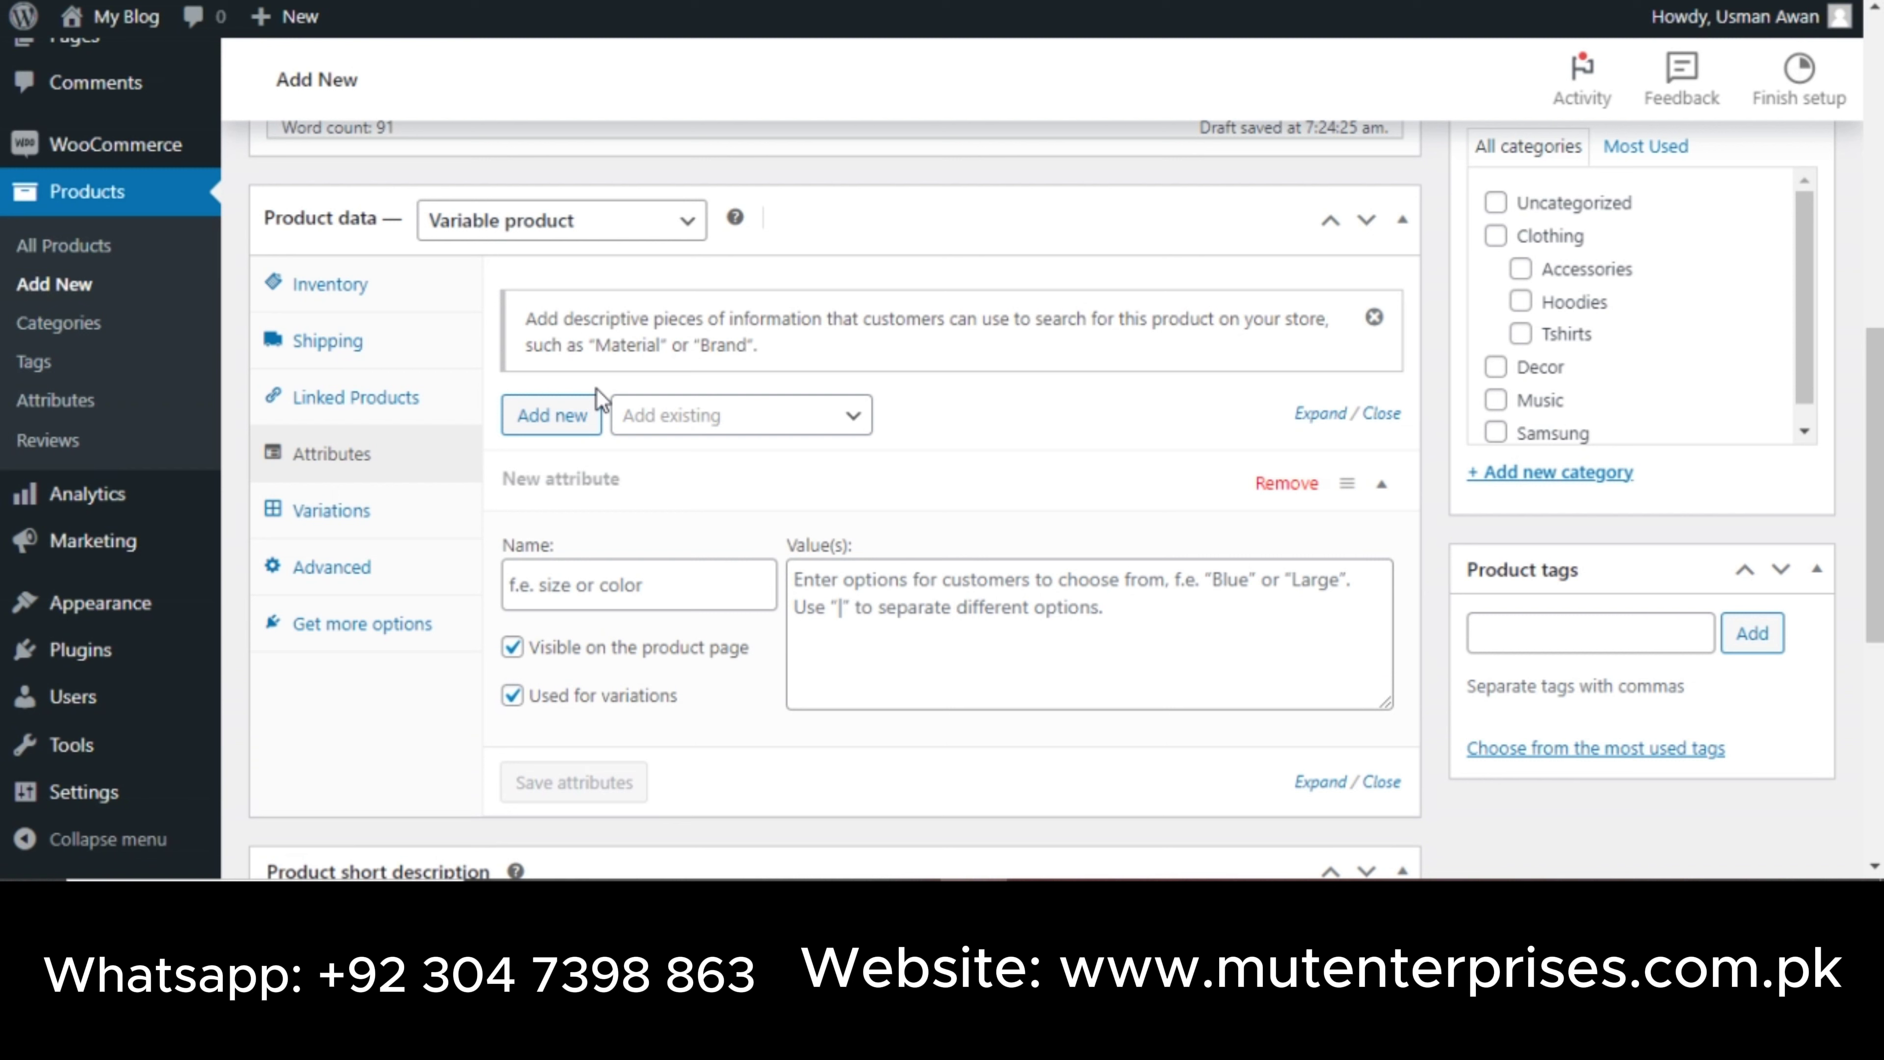
click(793, 438)
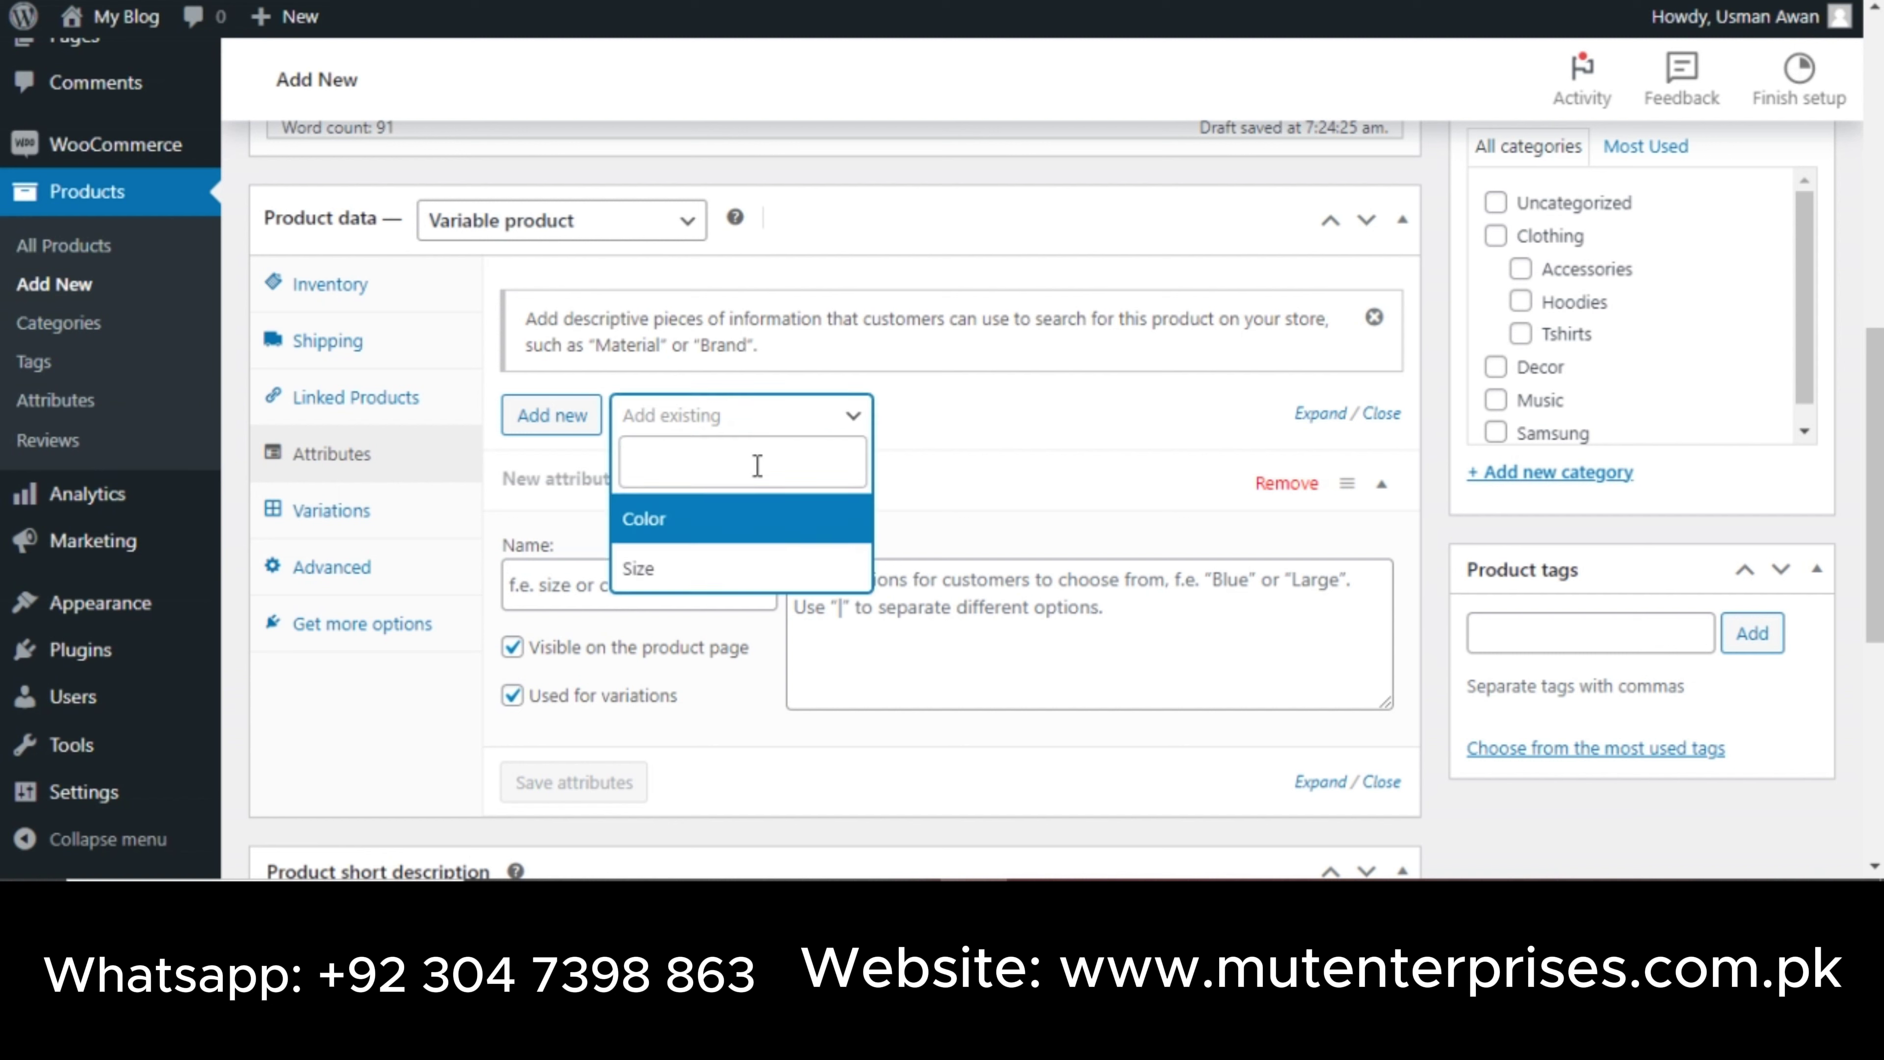
click(757, 518)
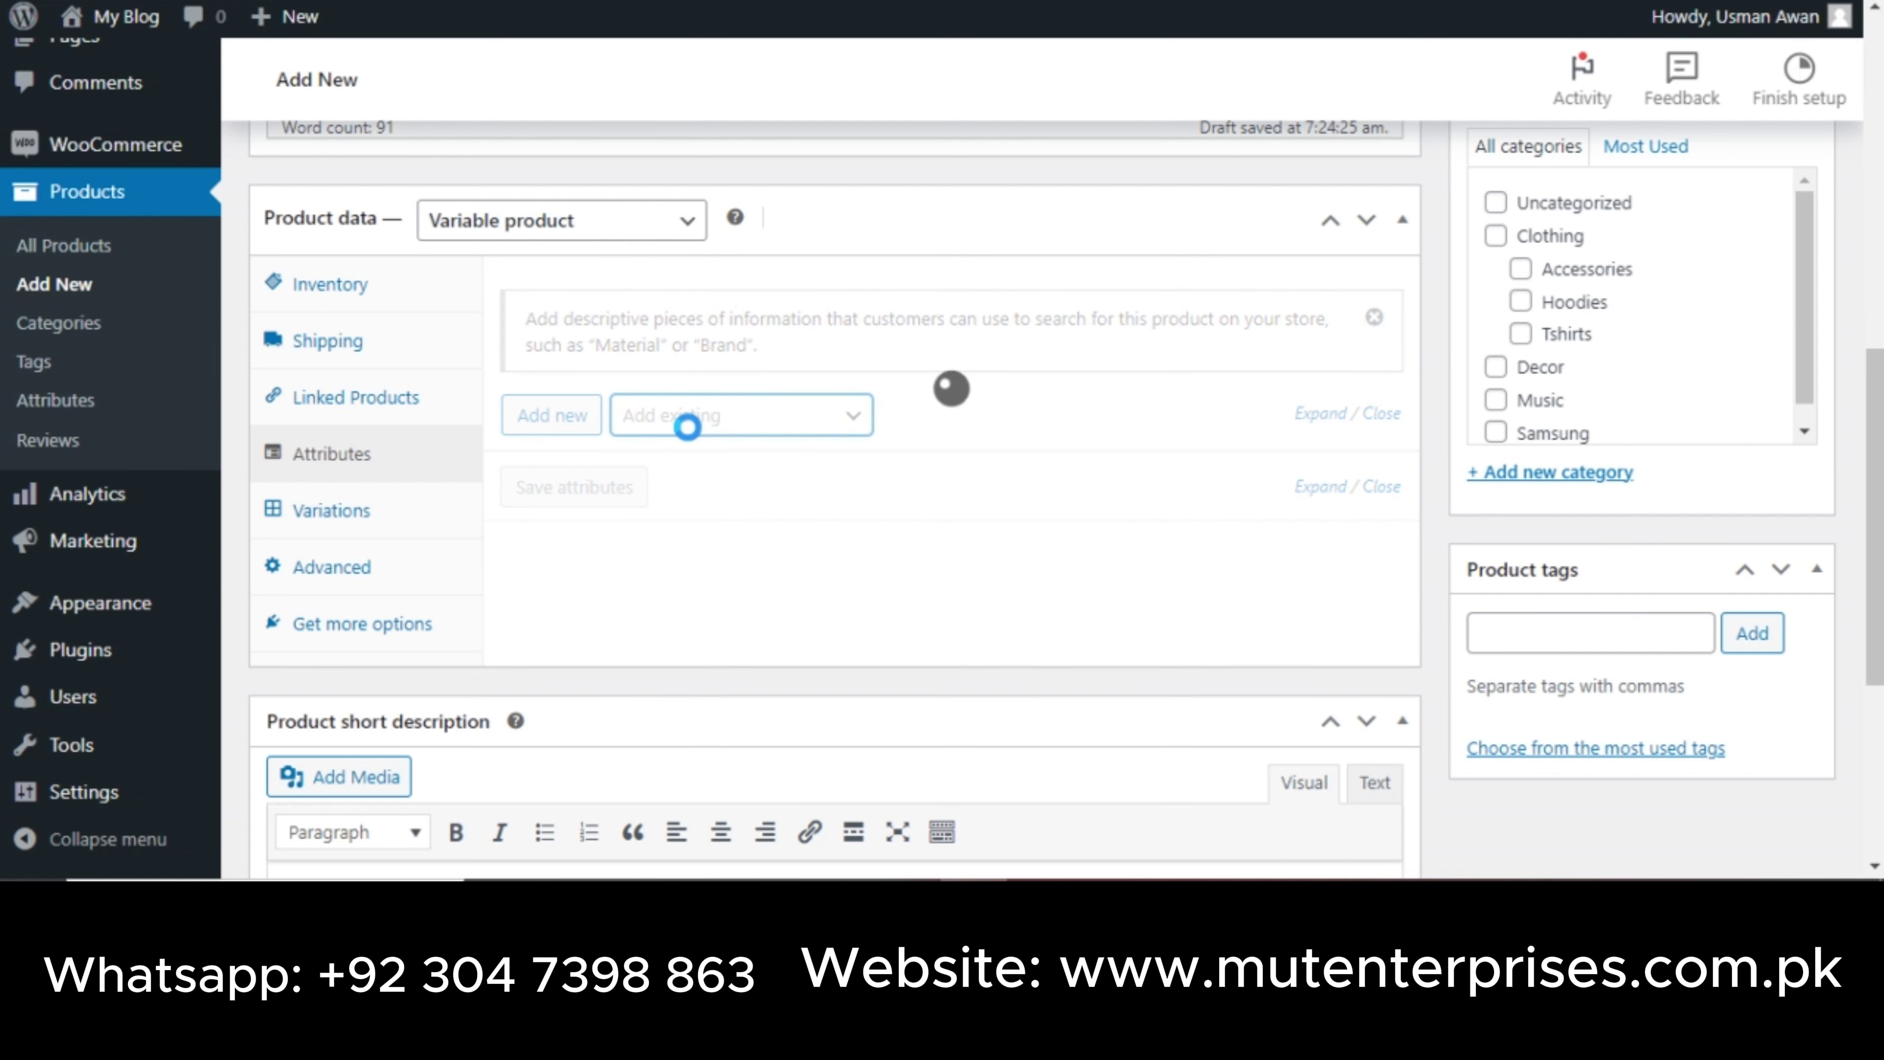
Add the existing Size attribute and turn off the Color attribute's visibility on the product page.
click(715, 419)
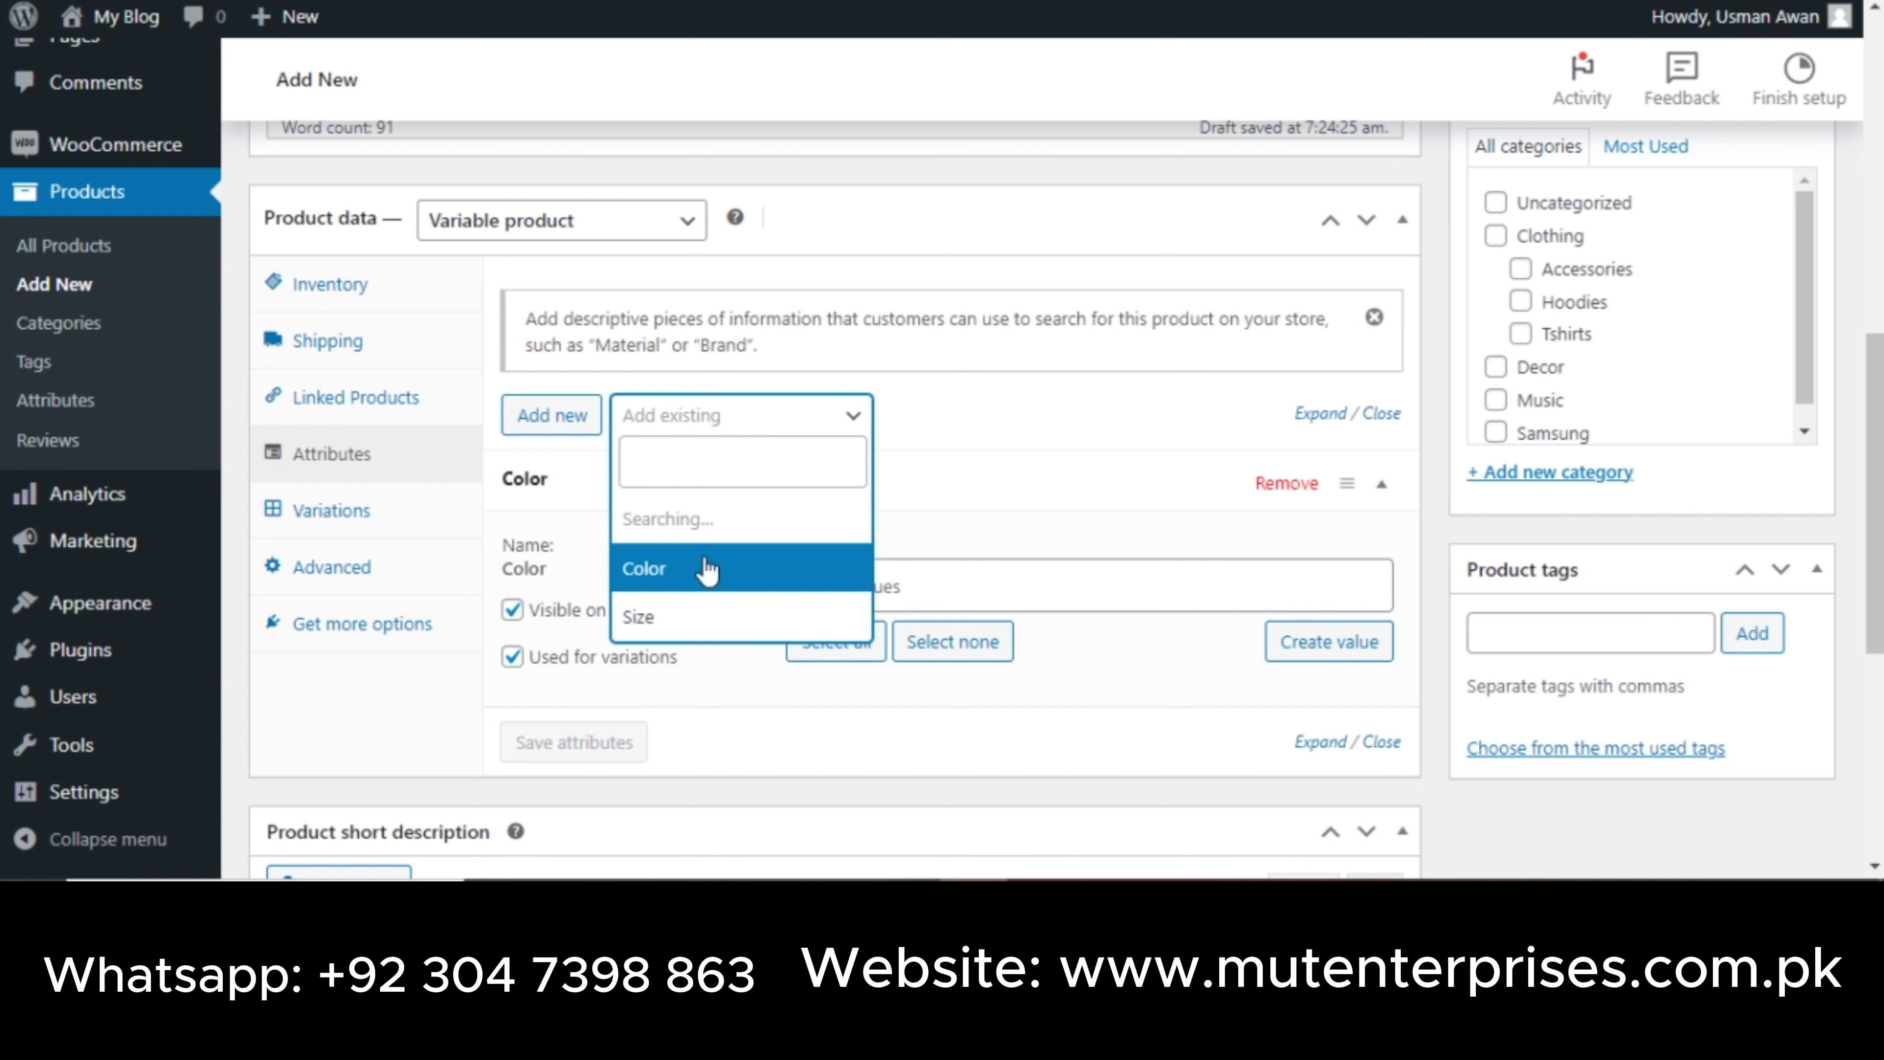
click(693, 605)
click(715, 424)
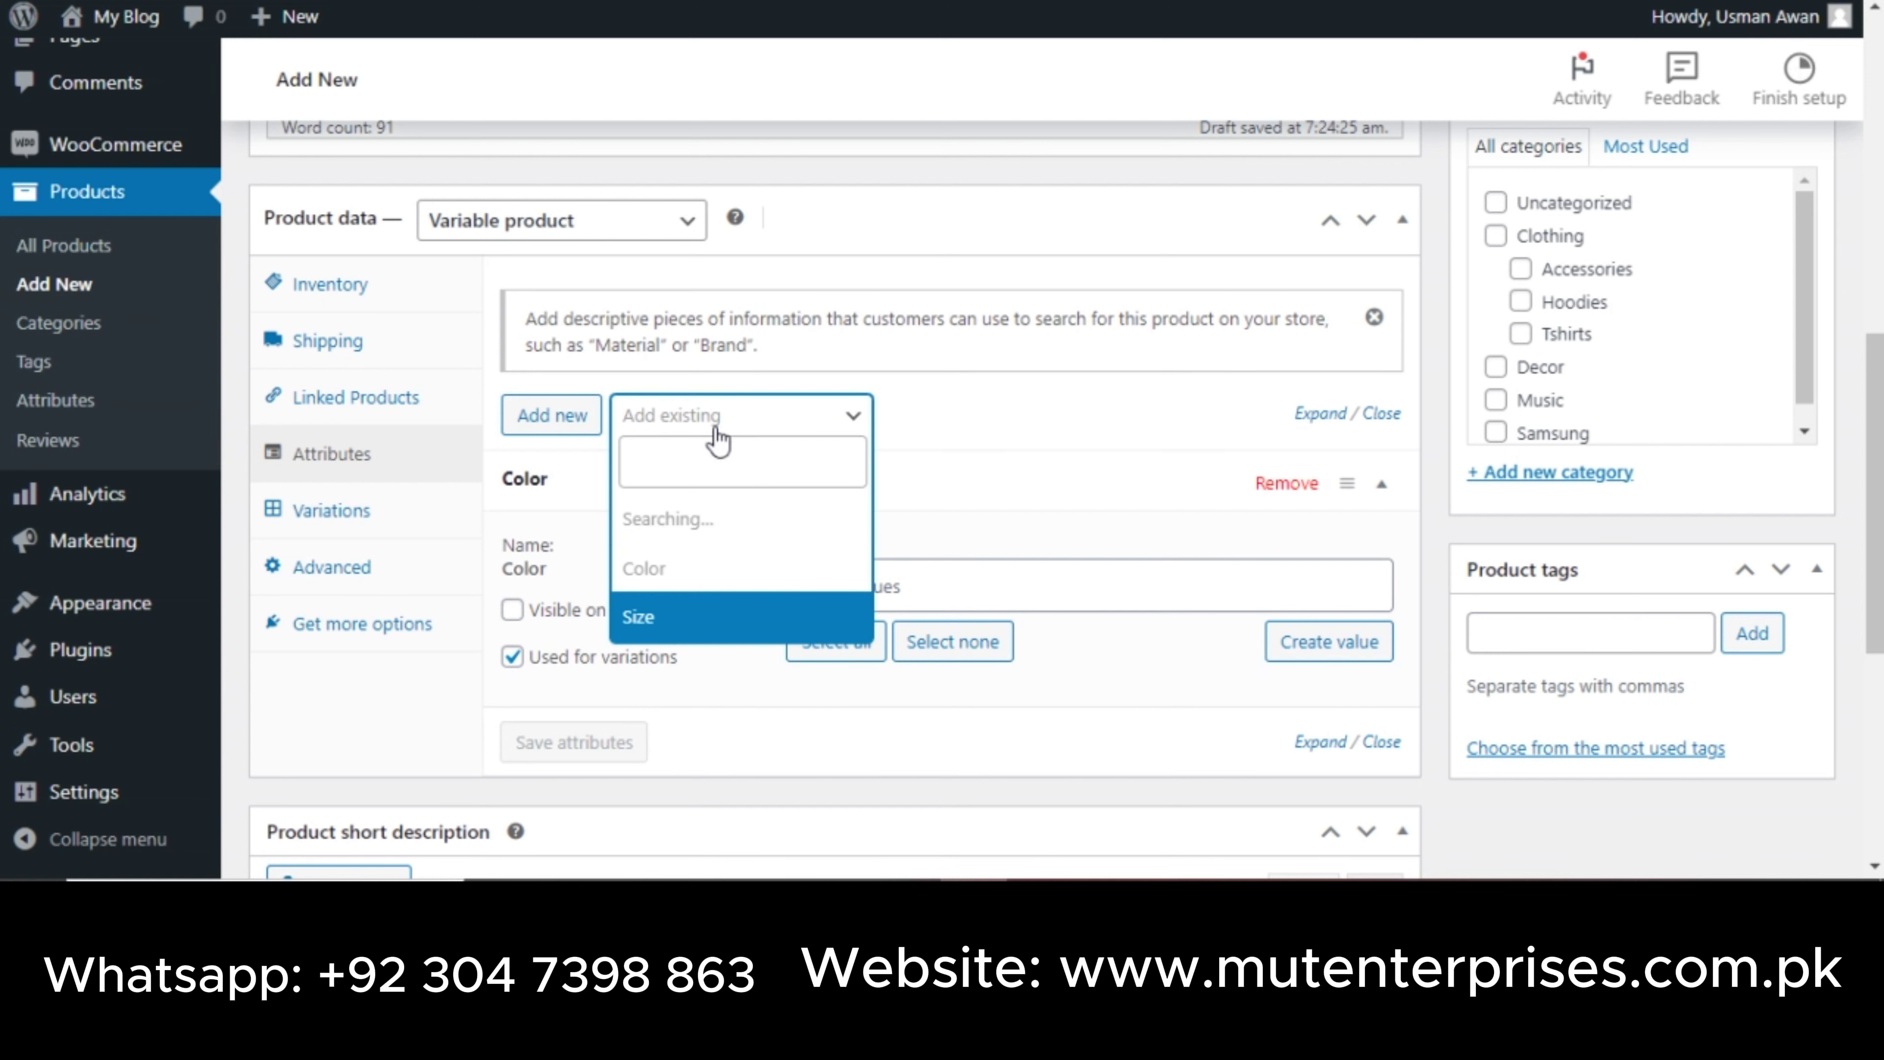
click(662, 626)
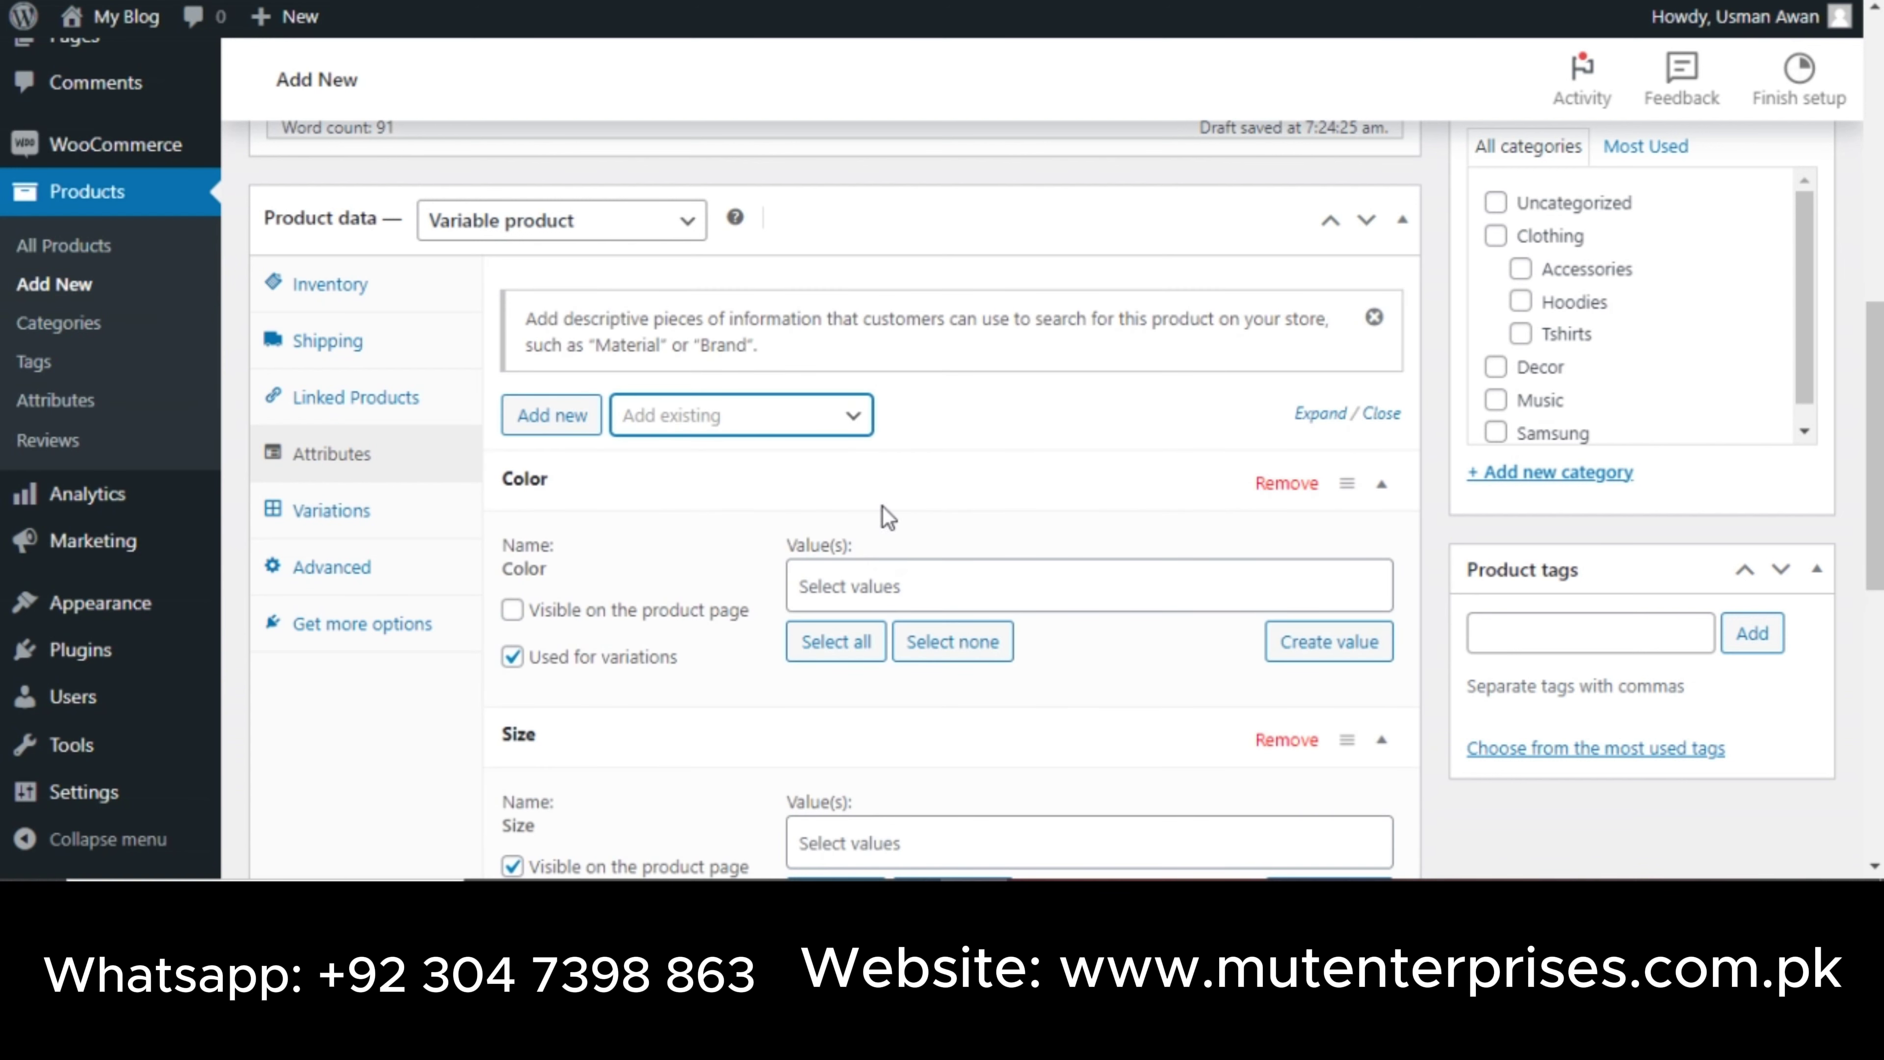
Choose Blue as the value of the Color attribute.
scroll(1065, 500, down, 4)
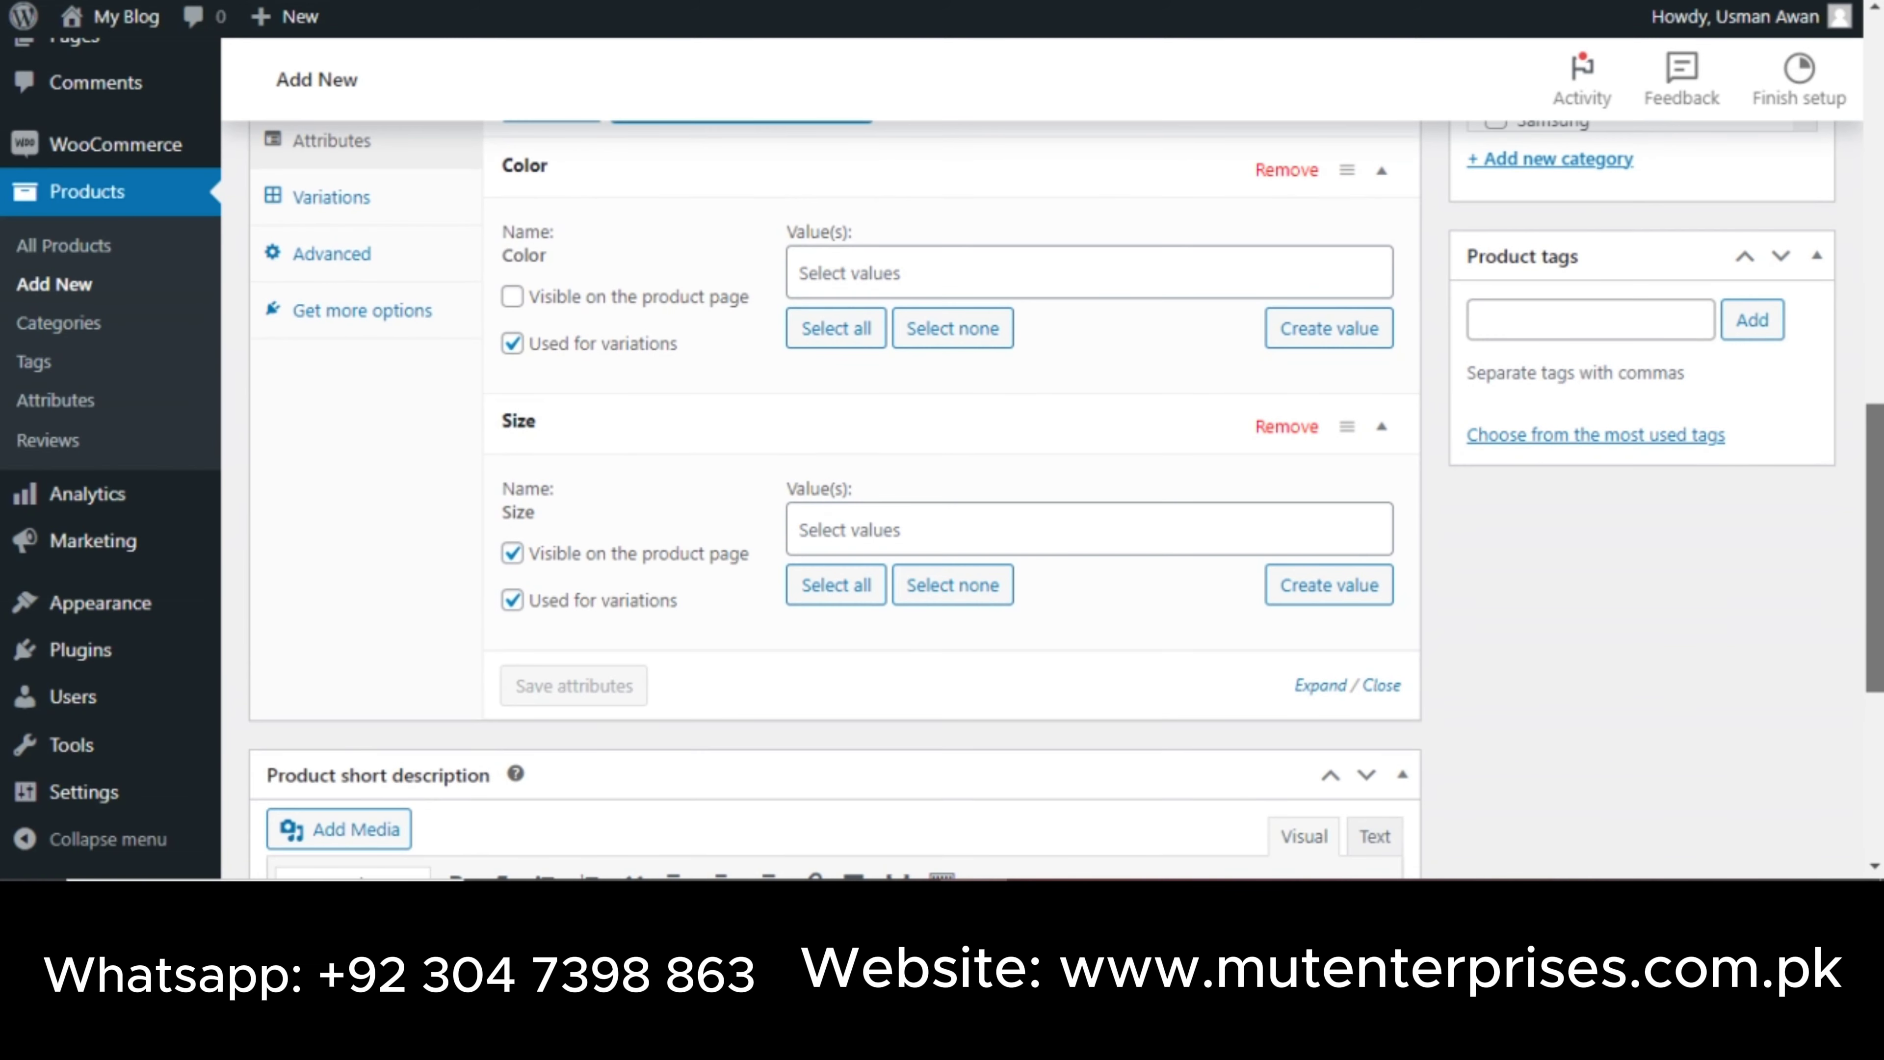
click(907, 275)
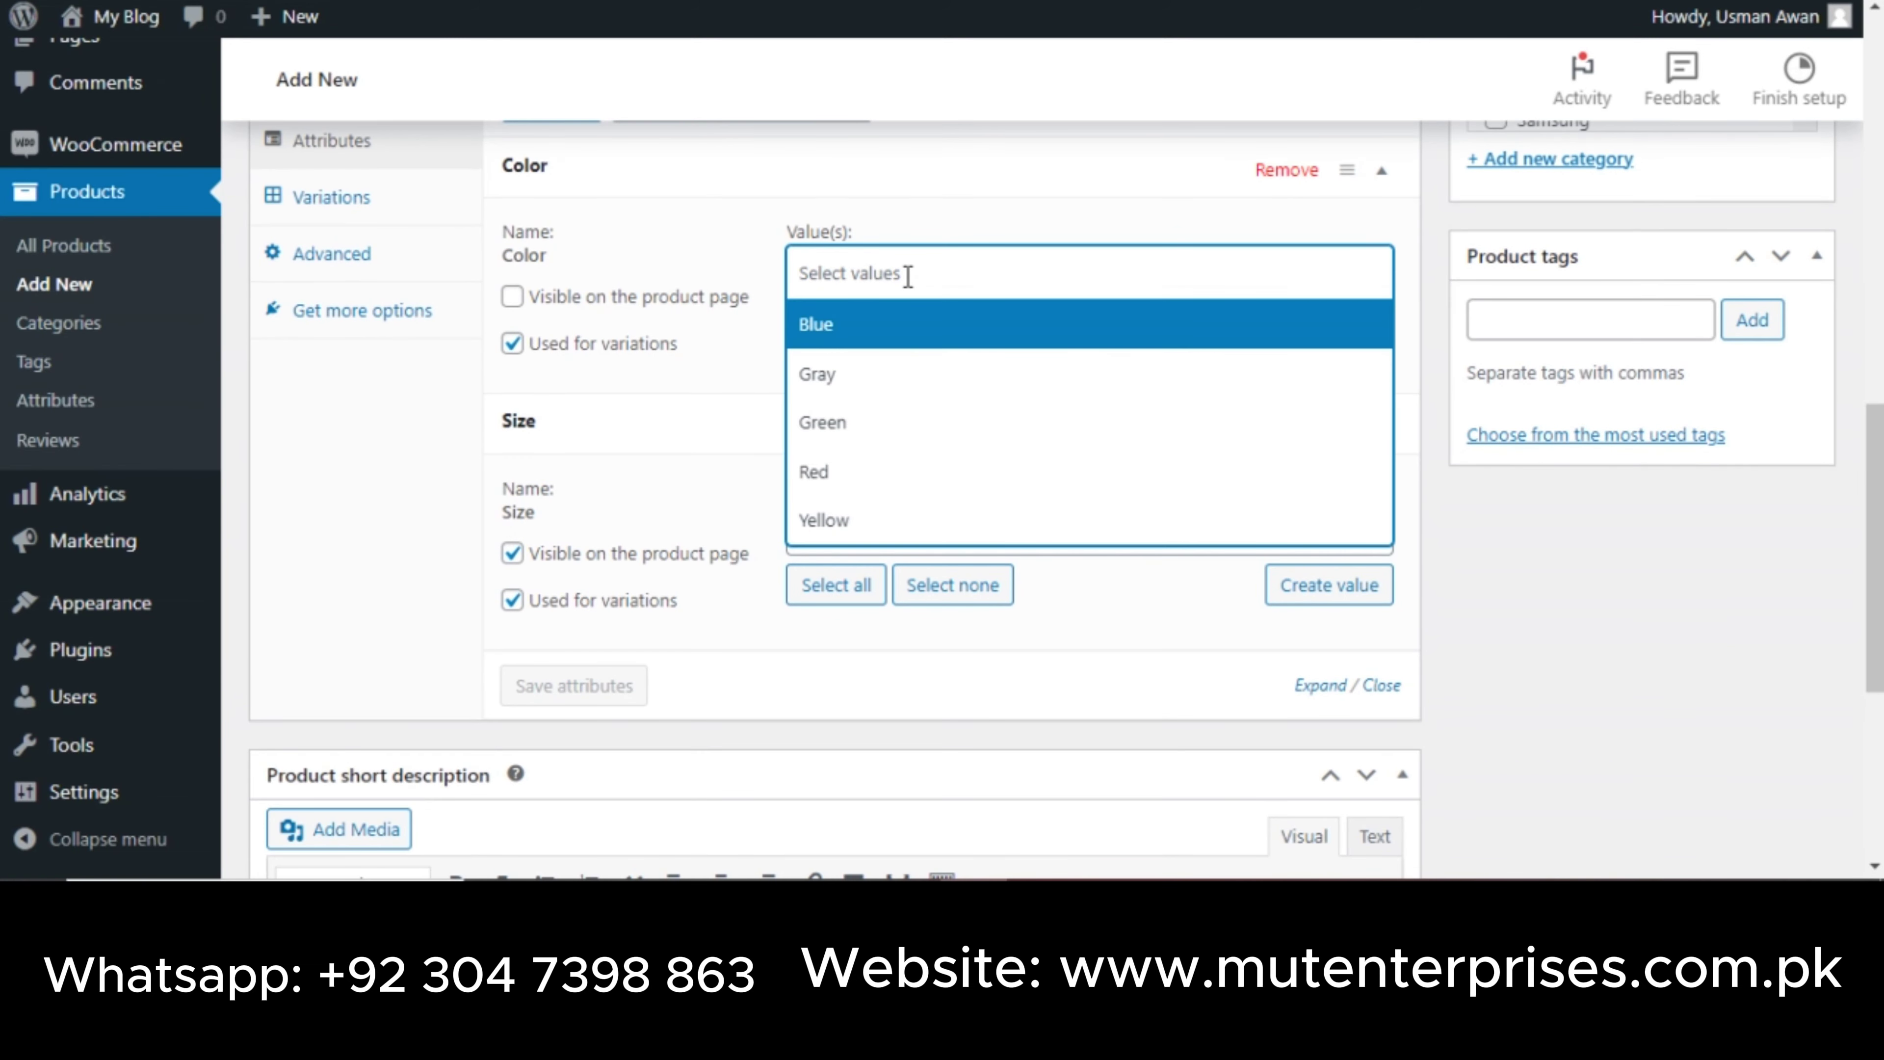
click(854, 337)
click(1010, 290)
click(824, 377)
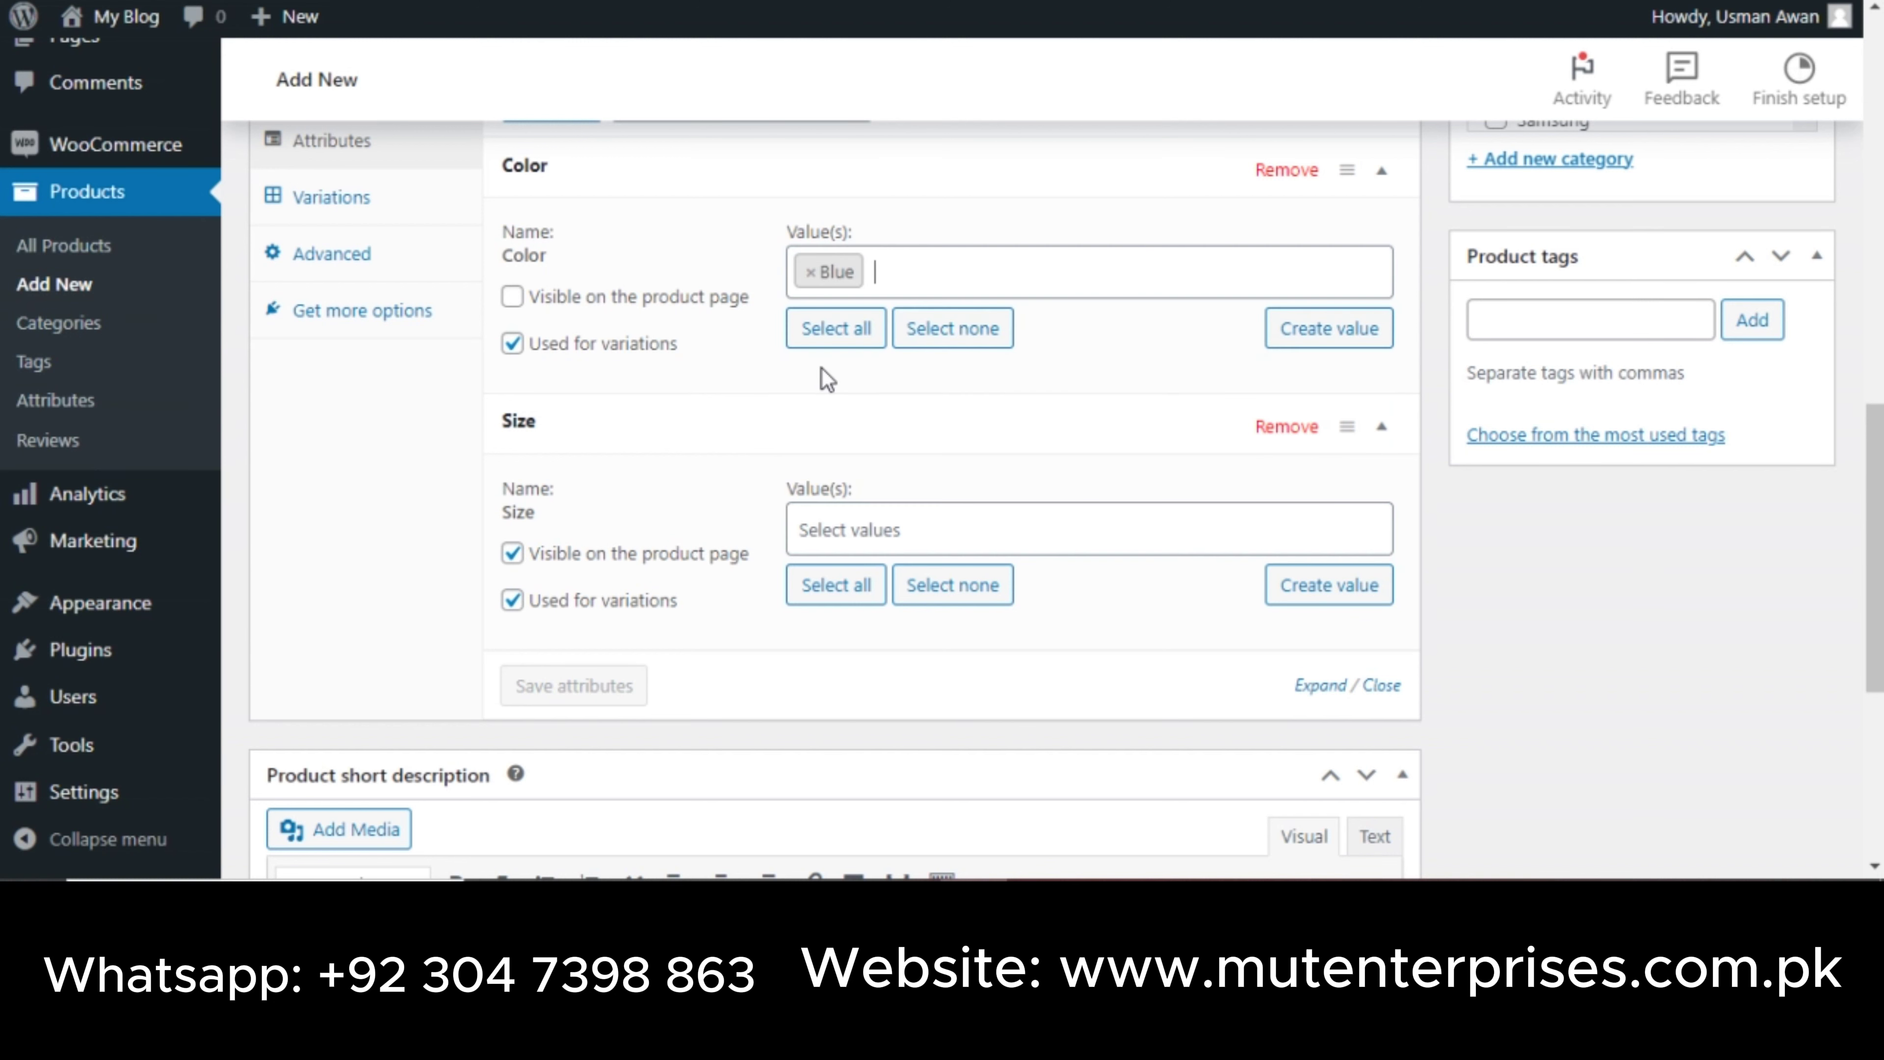
Choose Medium as the value of the Size attribute and save the product's attributes.
click(858, 521)
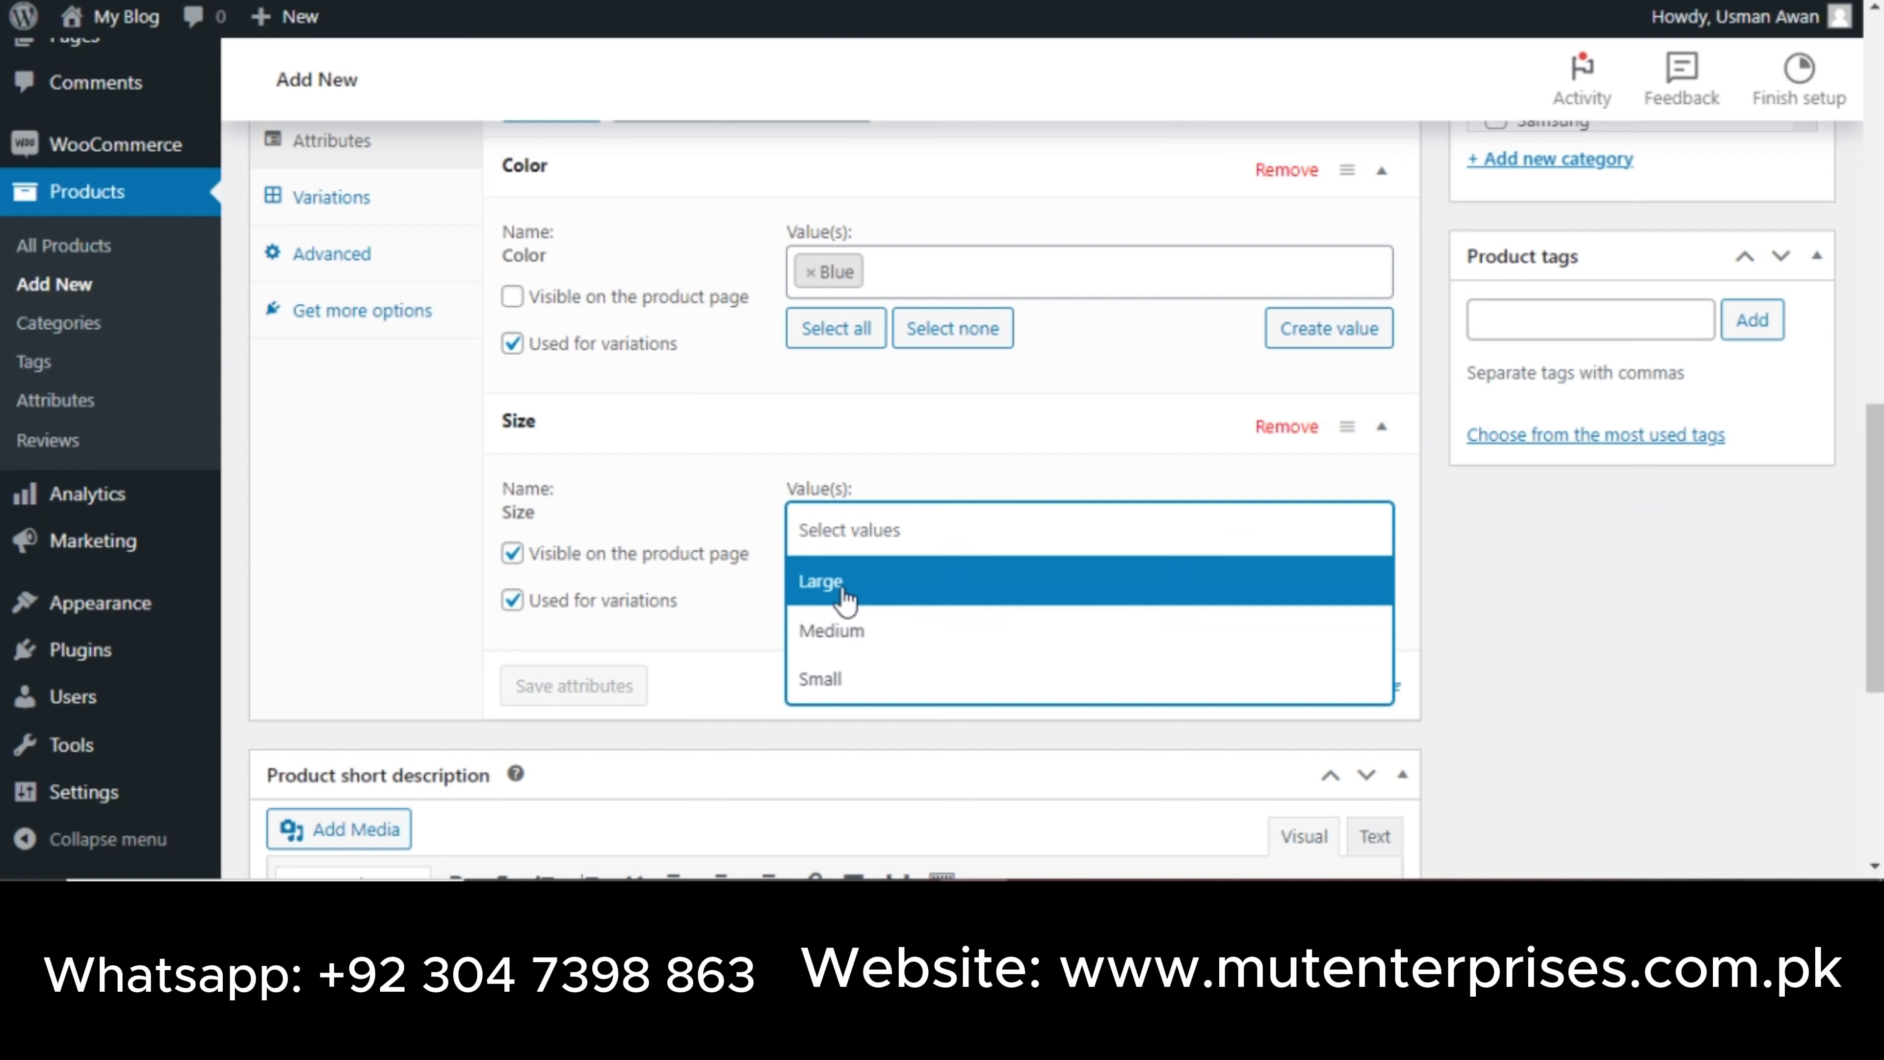
click(834, 631)
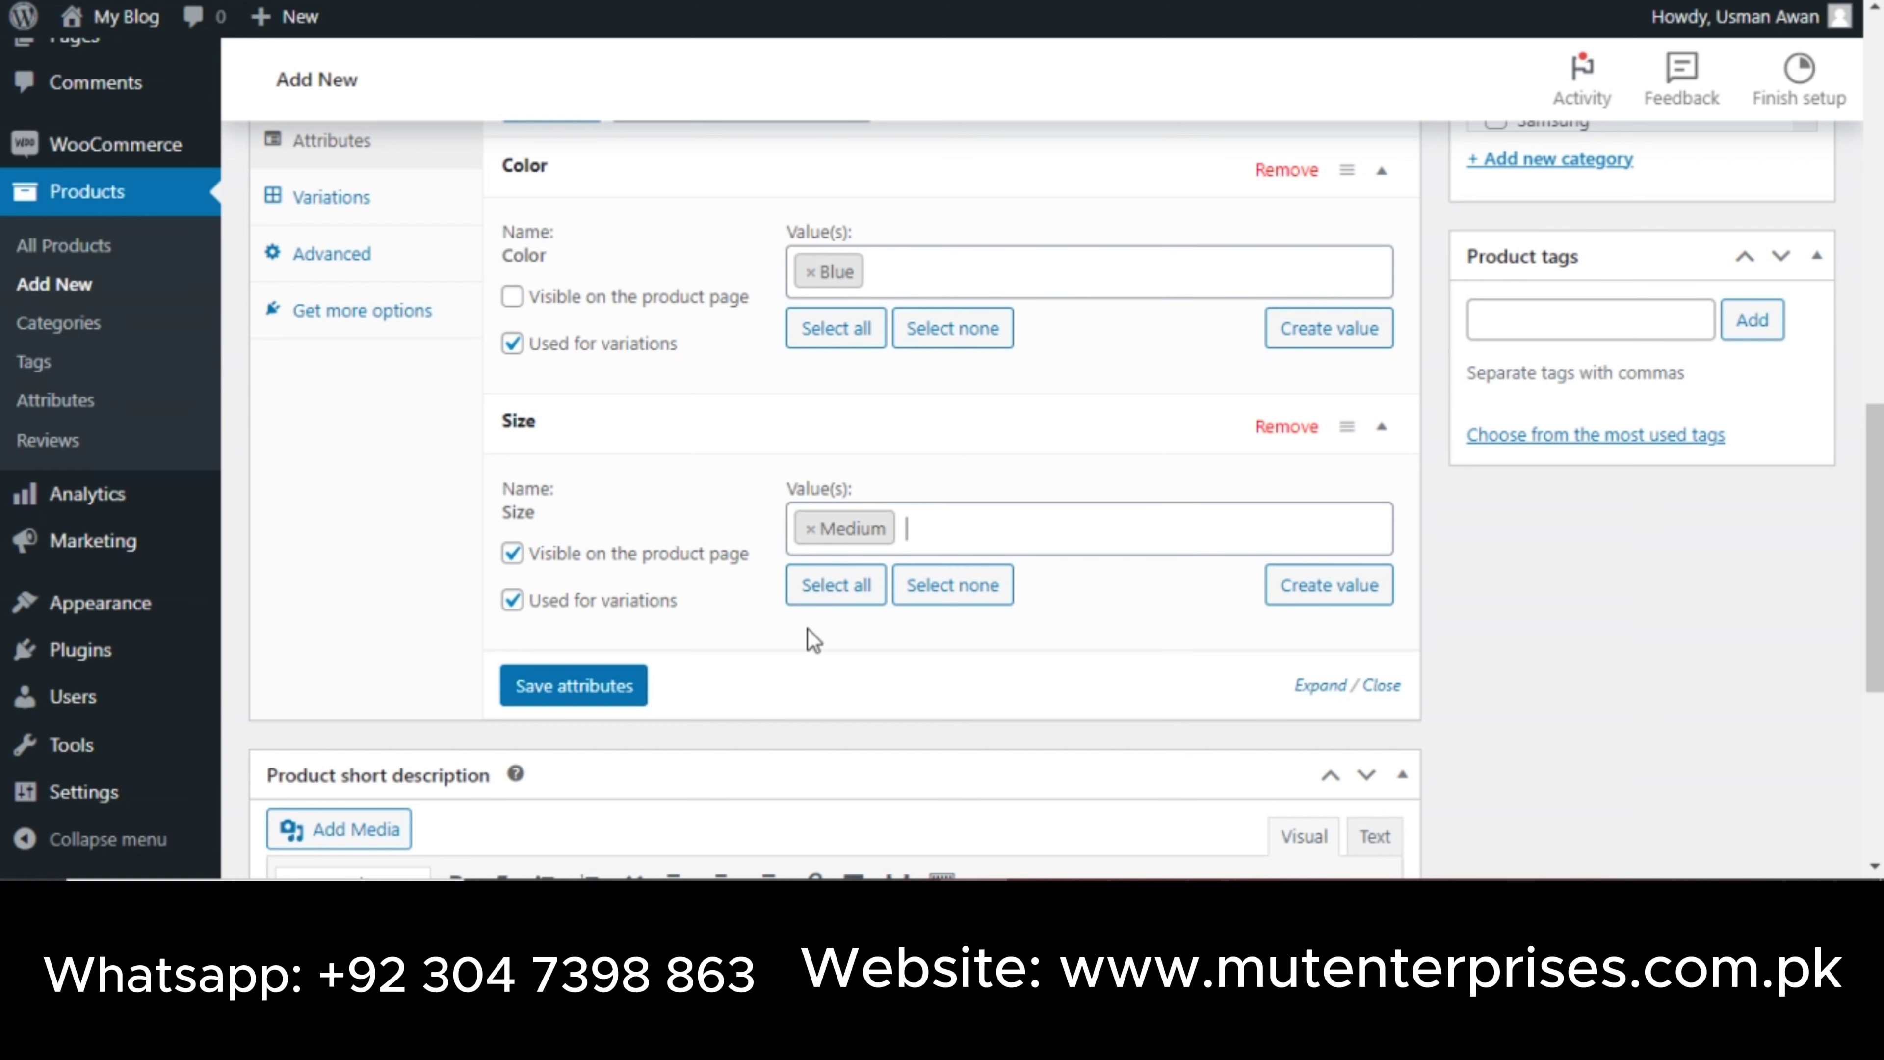
click(600, 701)
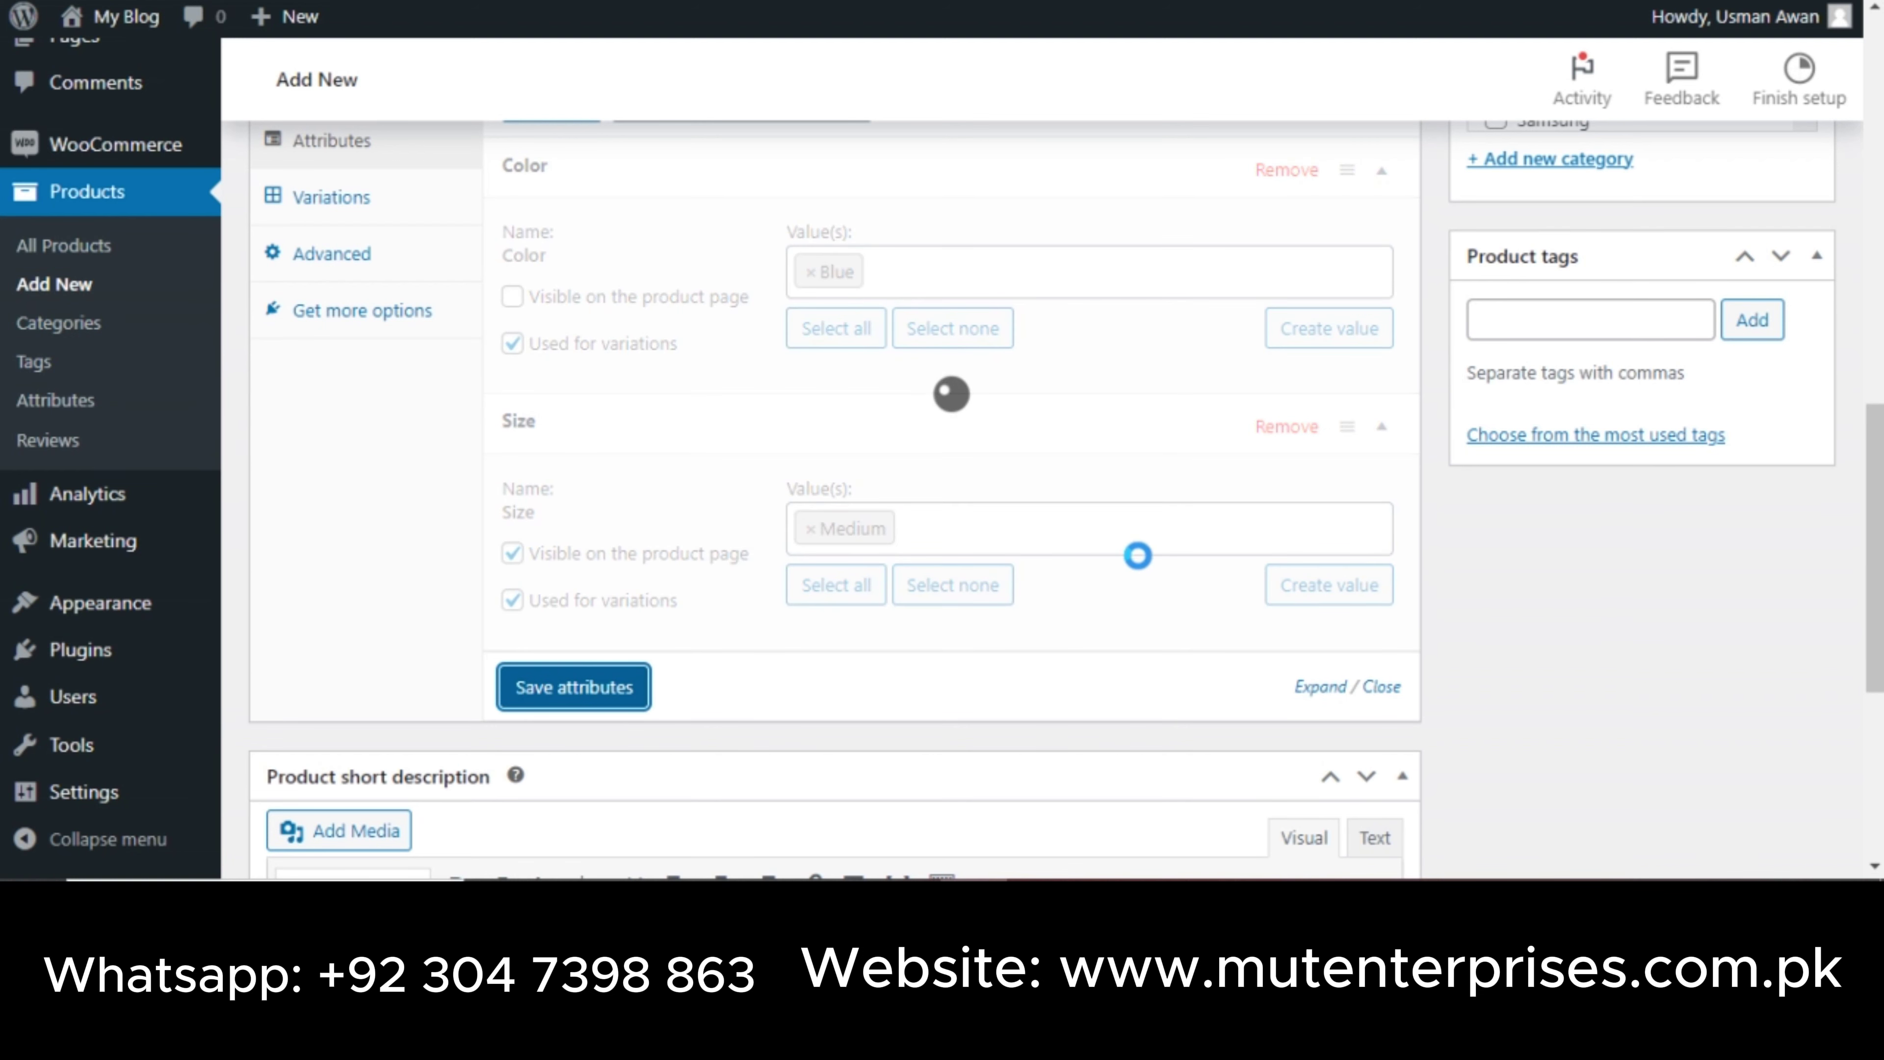
scroll(1090, 559, up, 3)
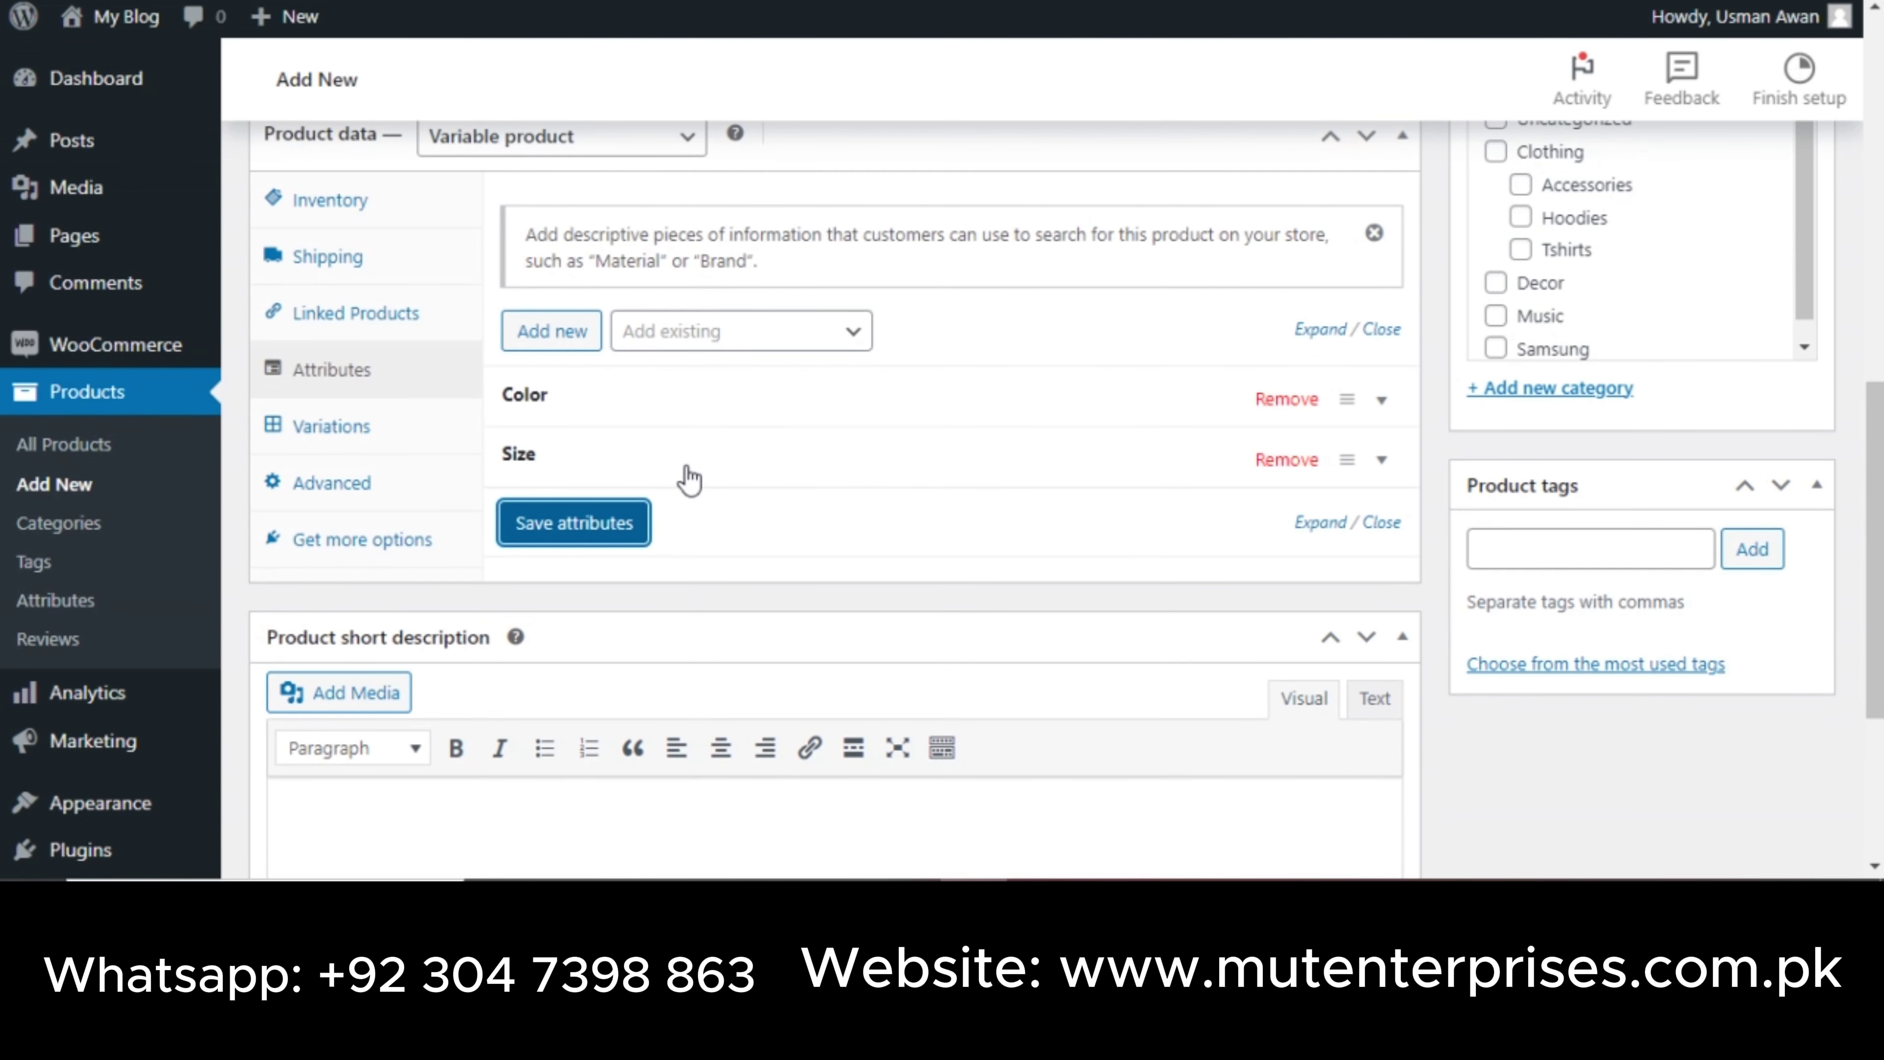
click(559, 531)
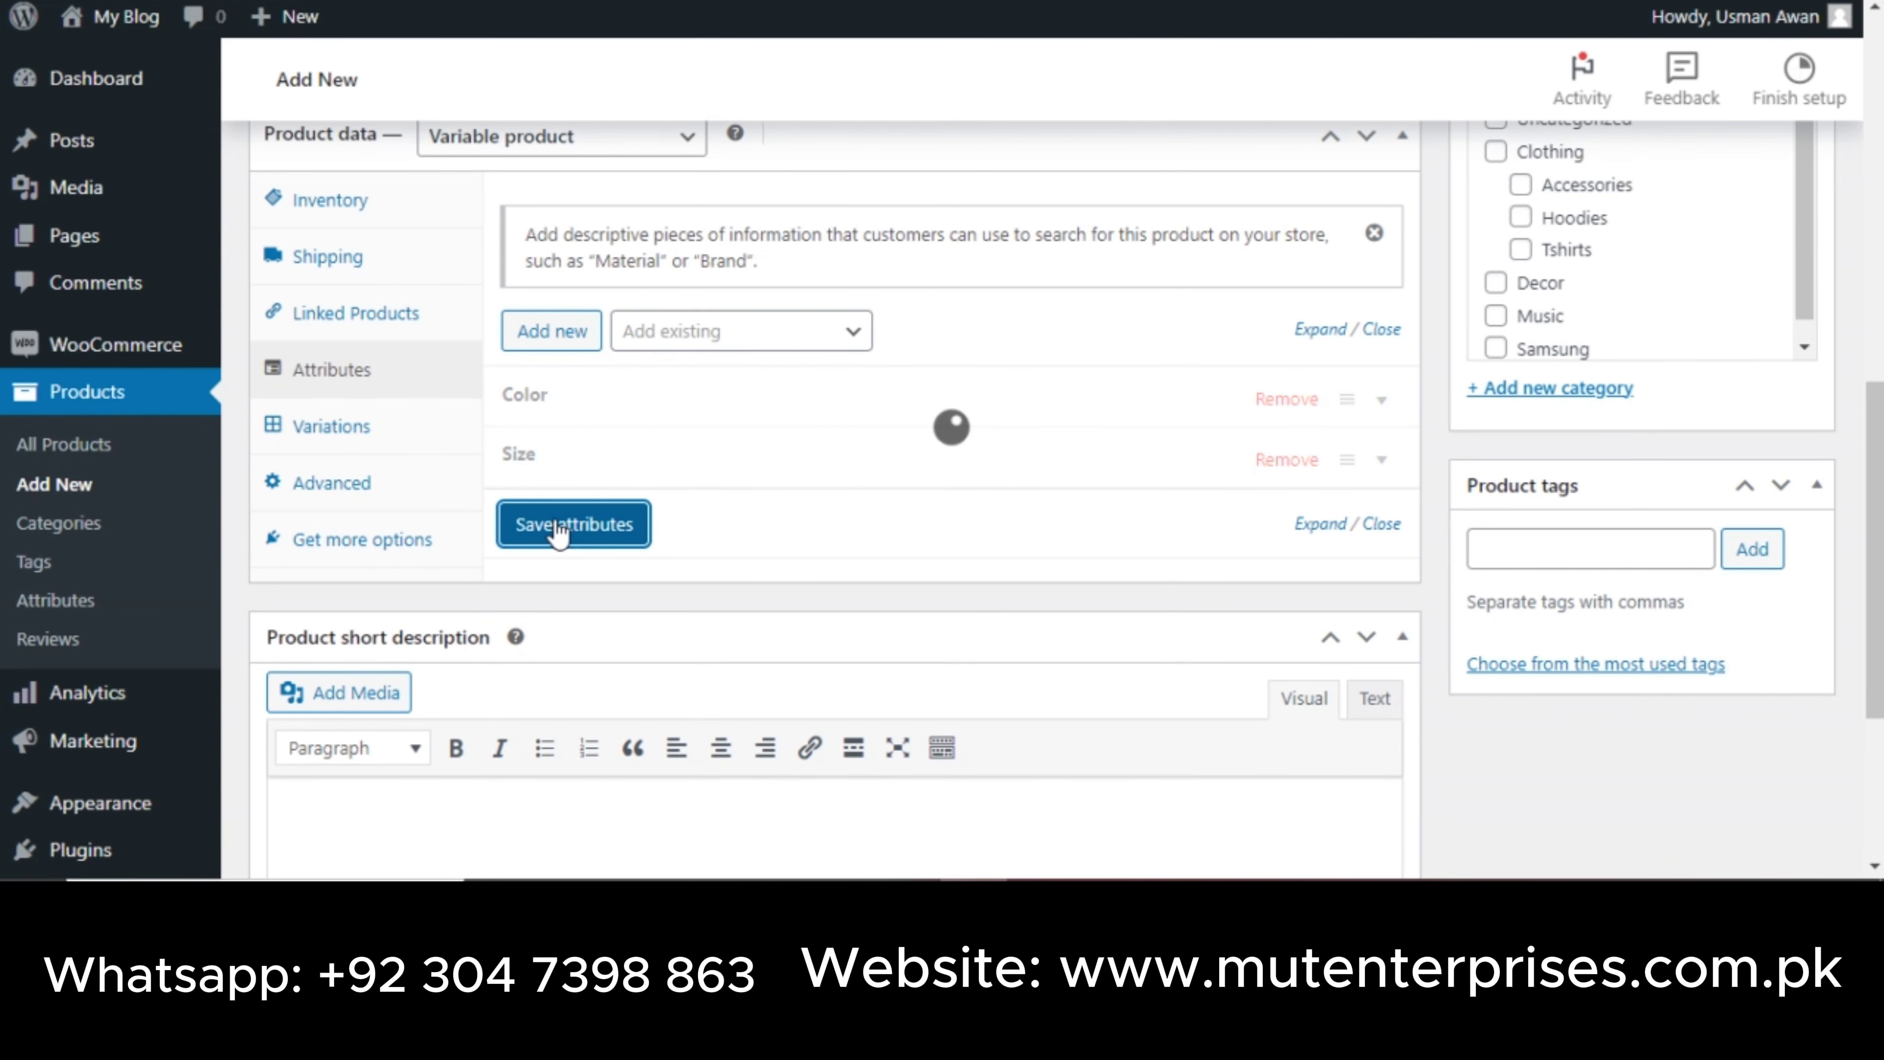
Generate all product variations from the saved Color and Size attributes.
click(393, 435)
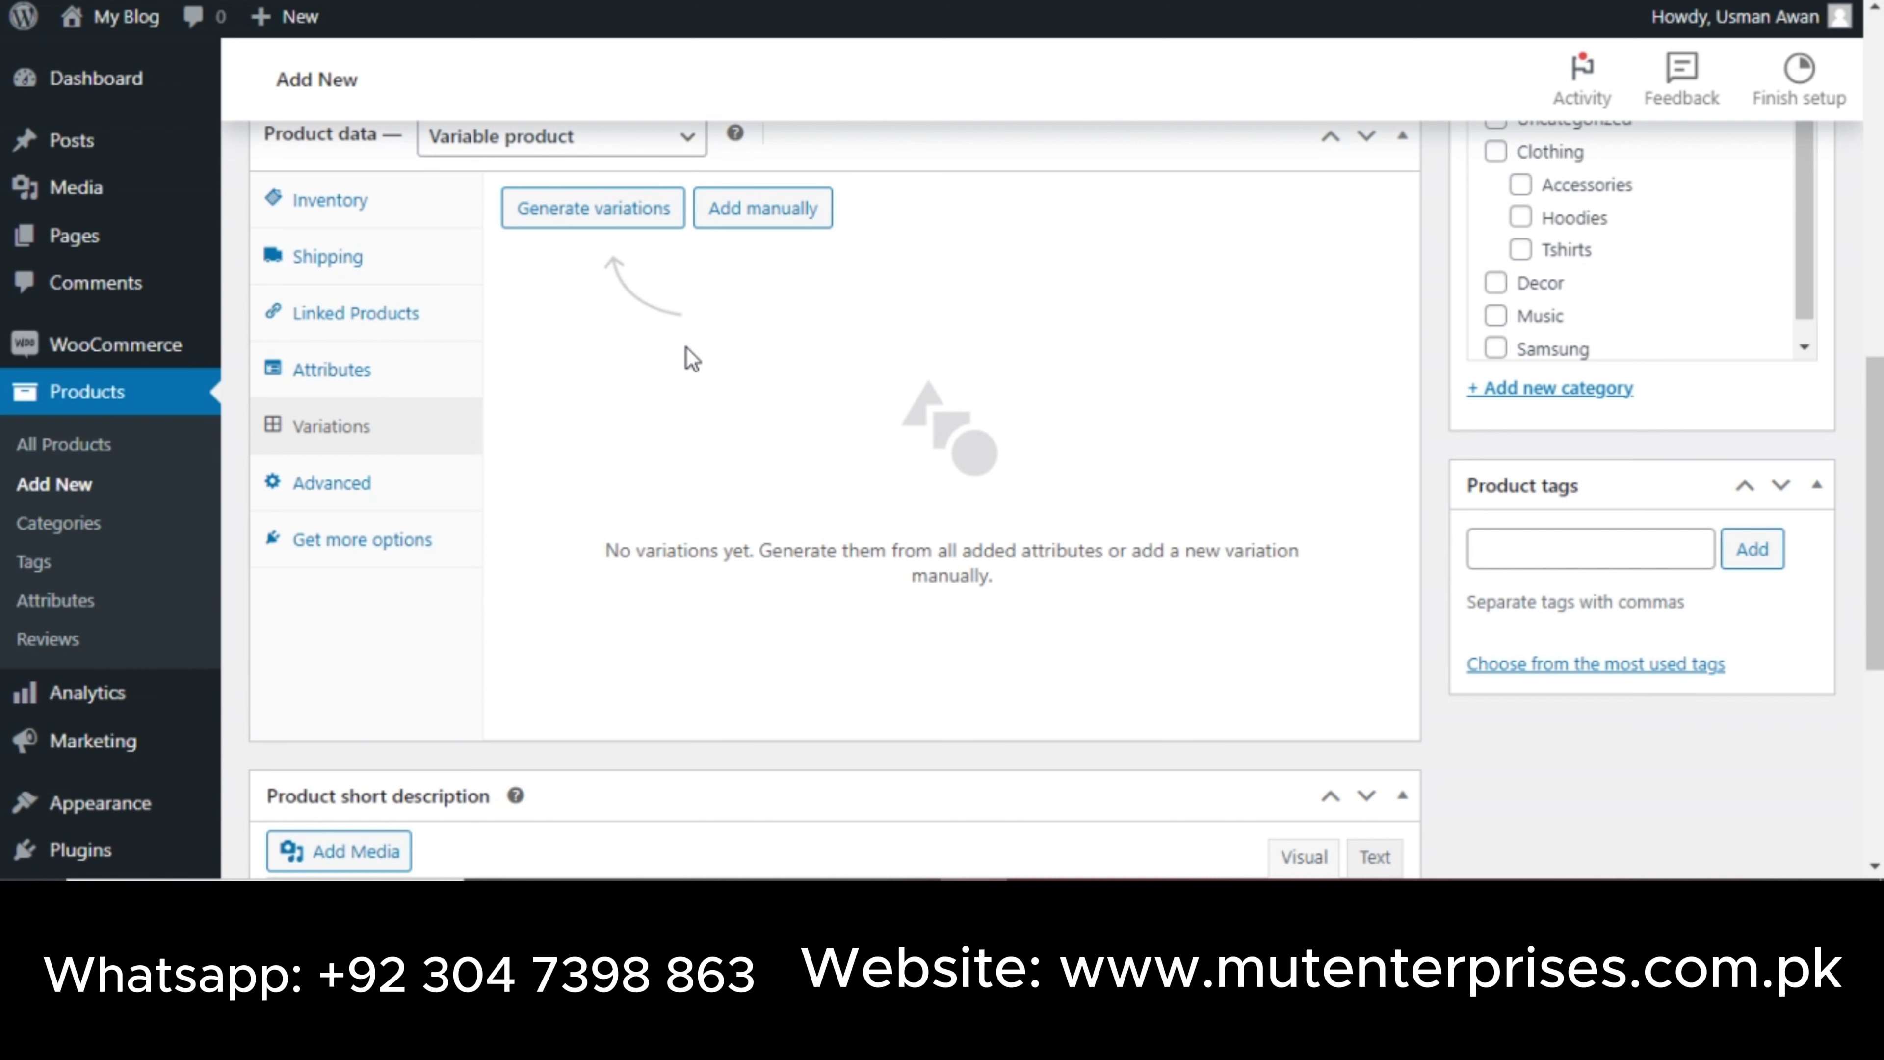
click(627, 211)
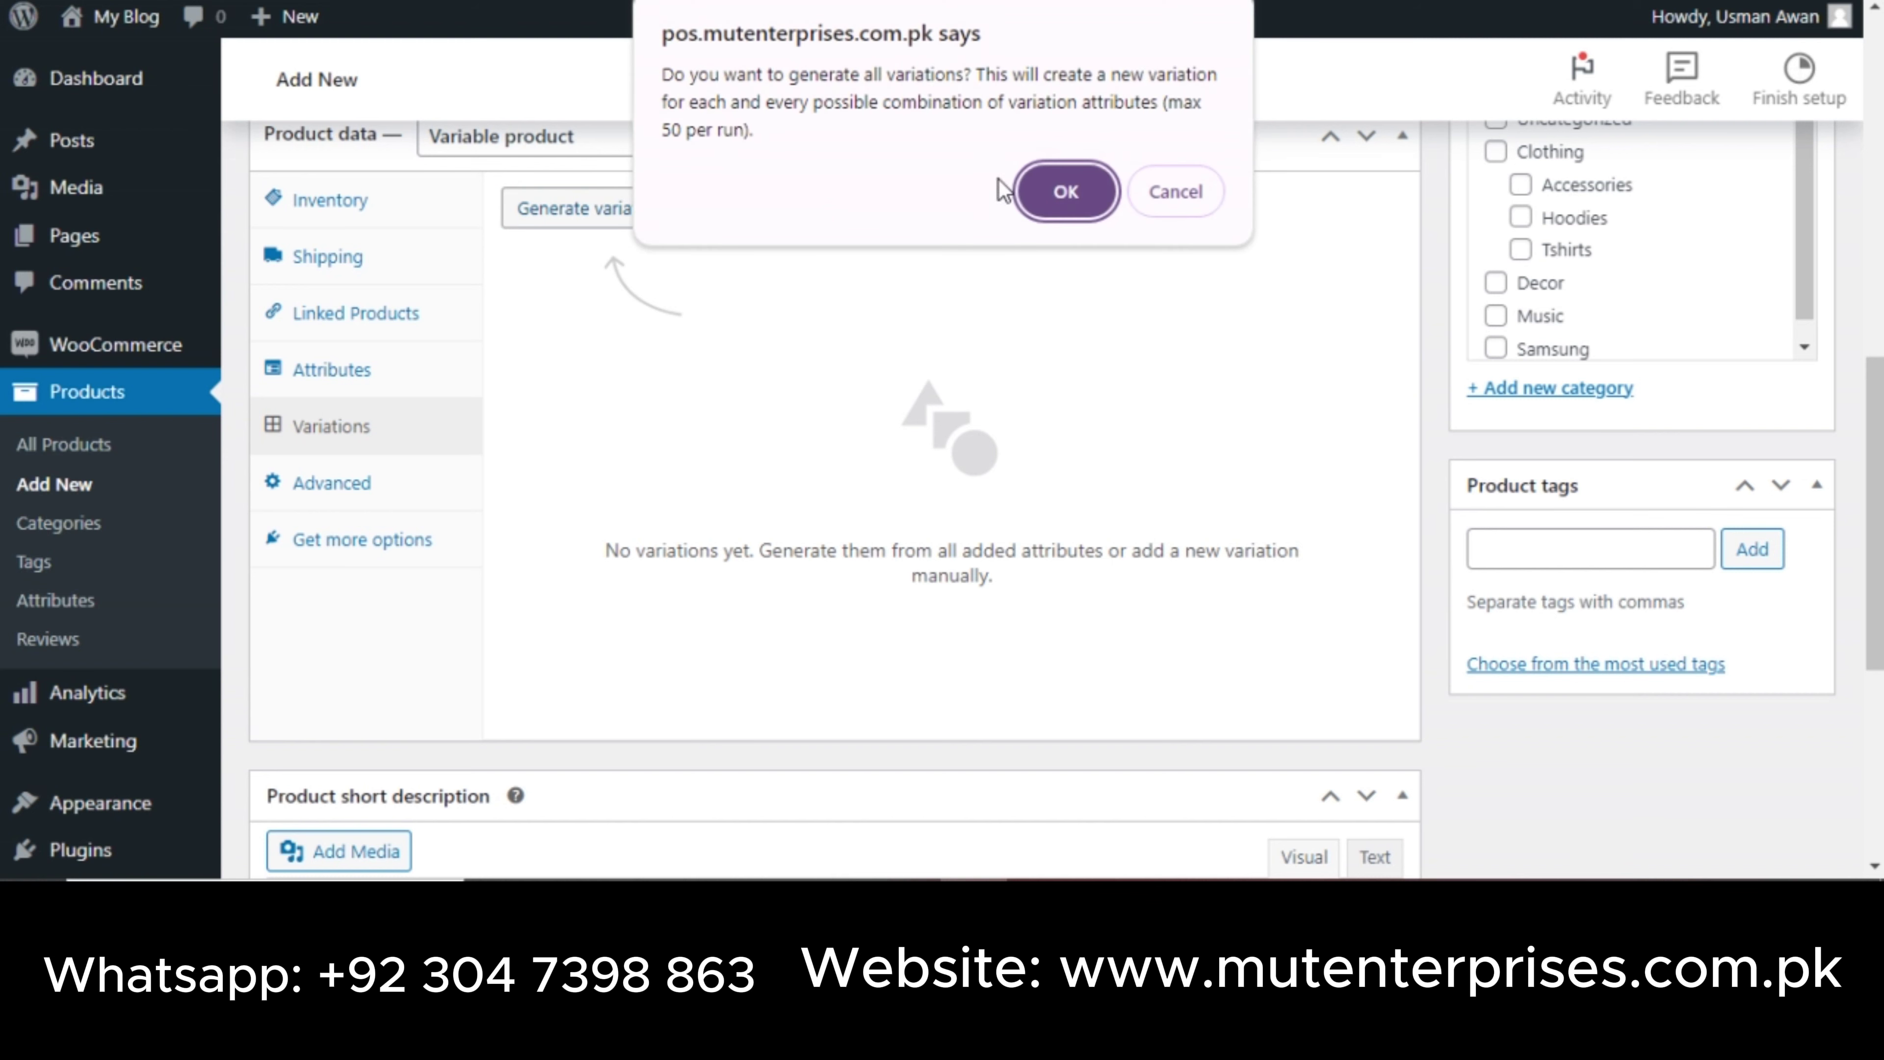
click(1071, 190)
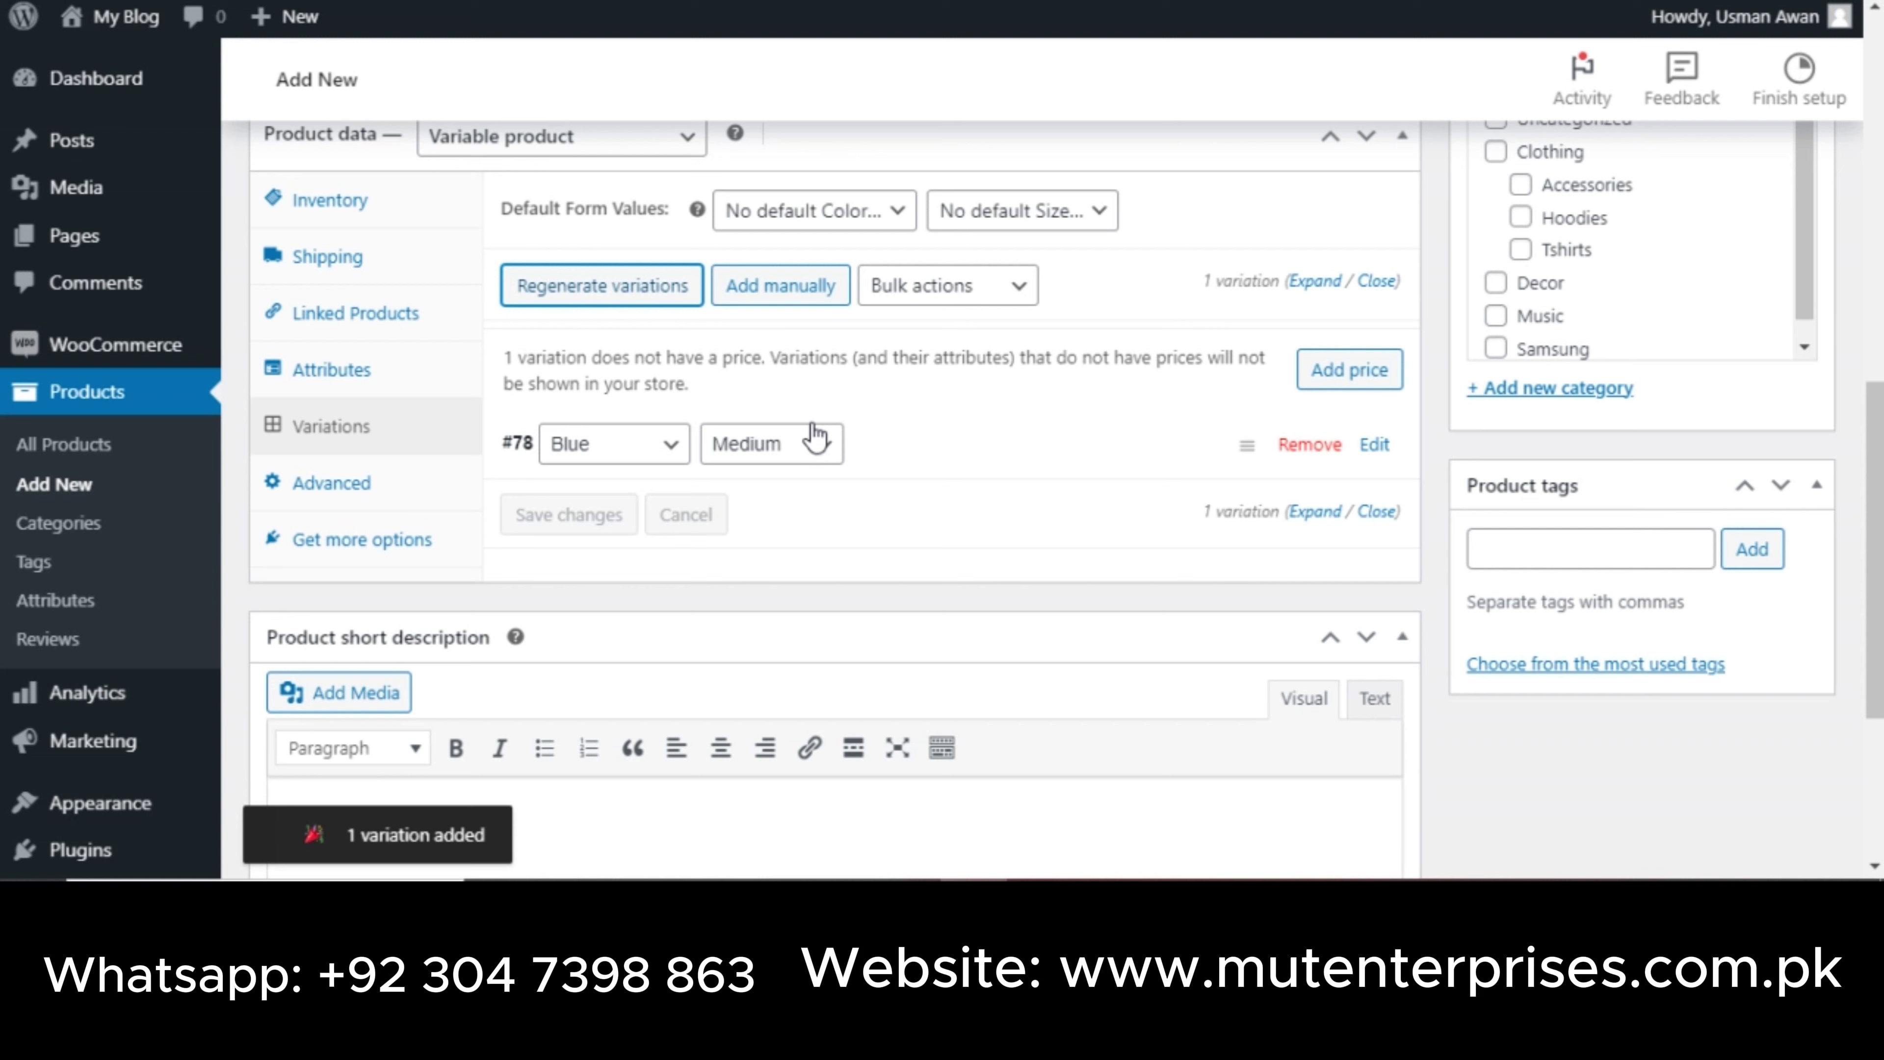
Keep Blue as the generated variation's color and confirm 1 as its menu order.
scroll(1874, 512, up, 1)
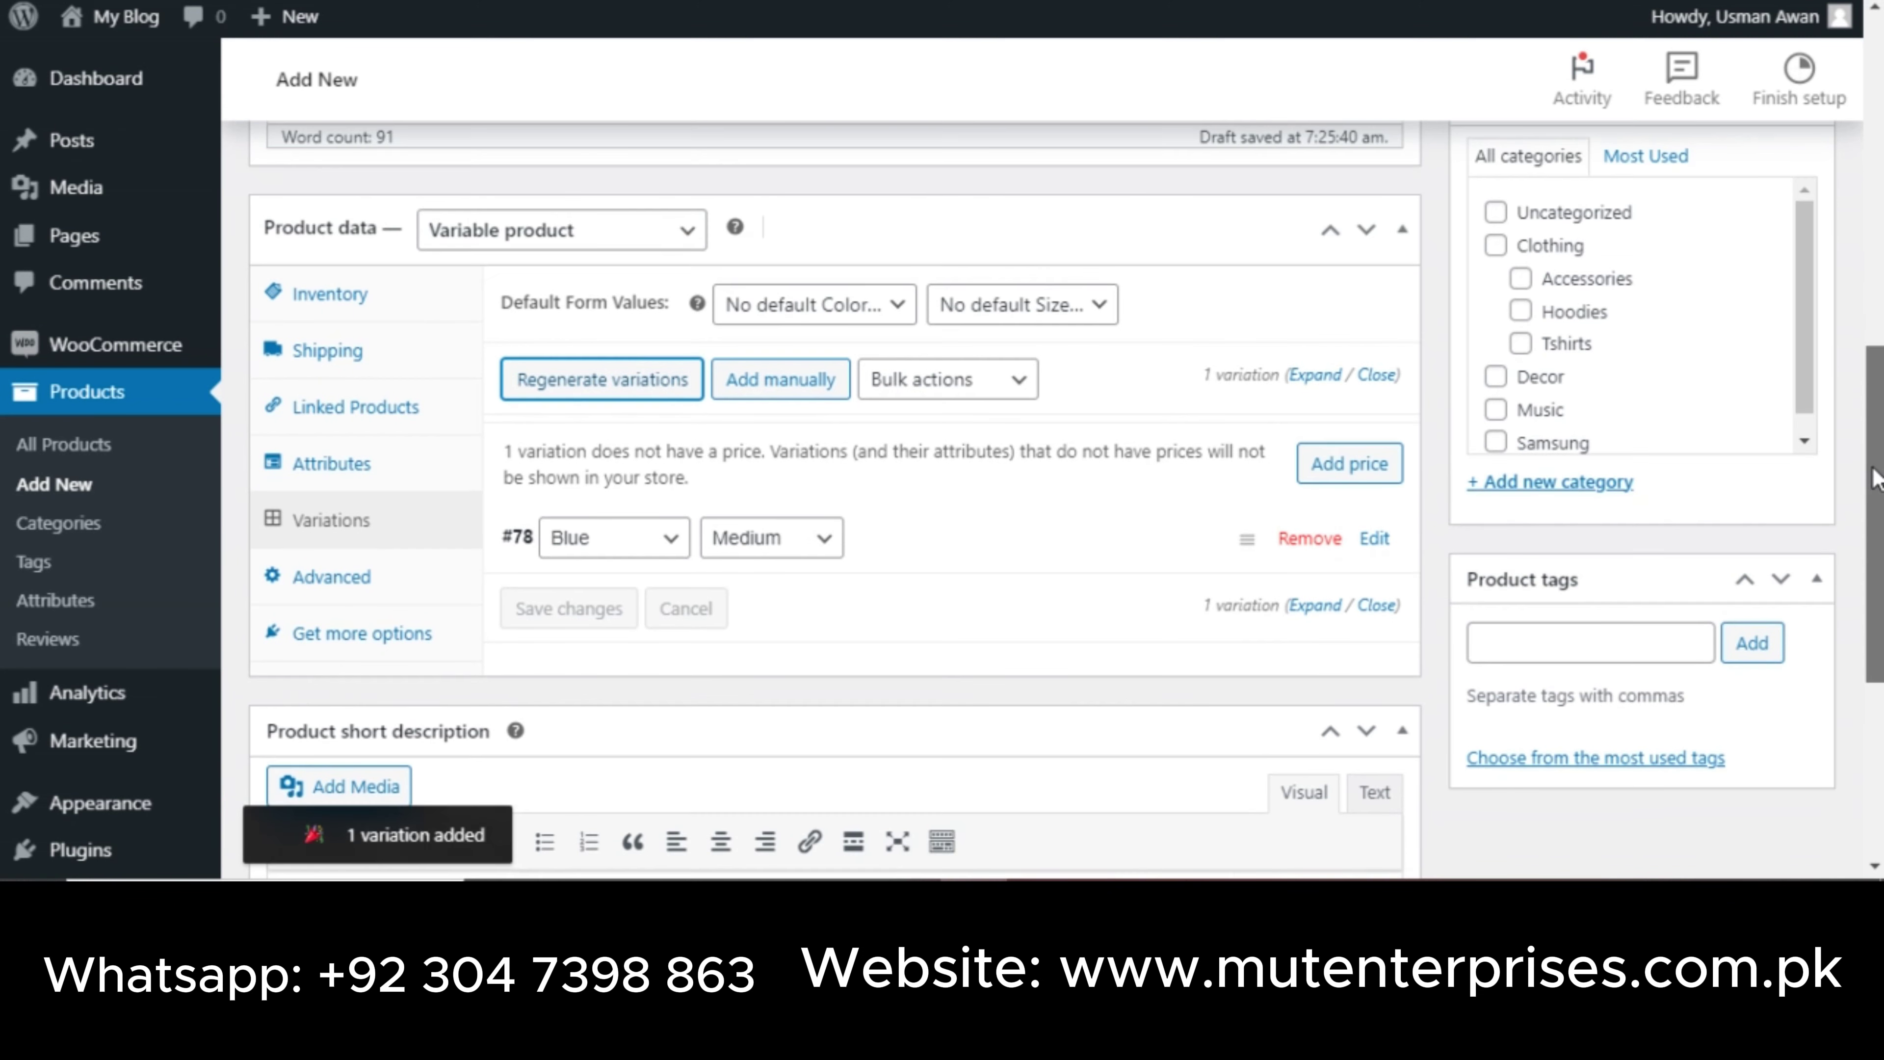
scroll(1874, 505, down, 1)
click(610, 466)
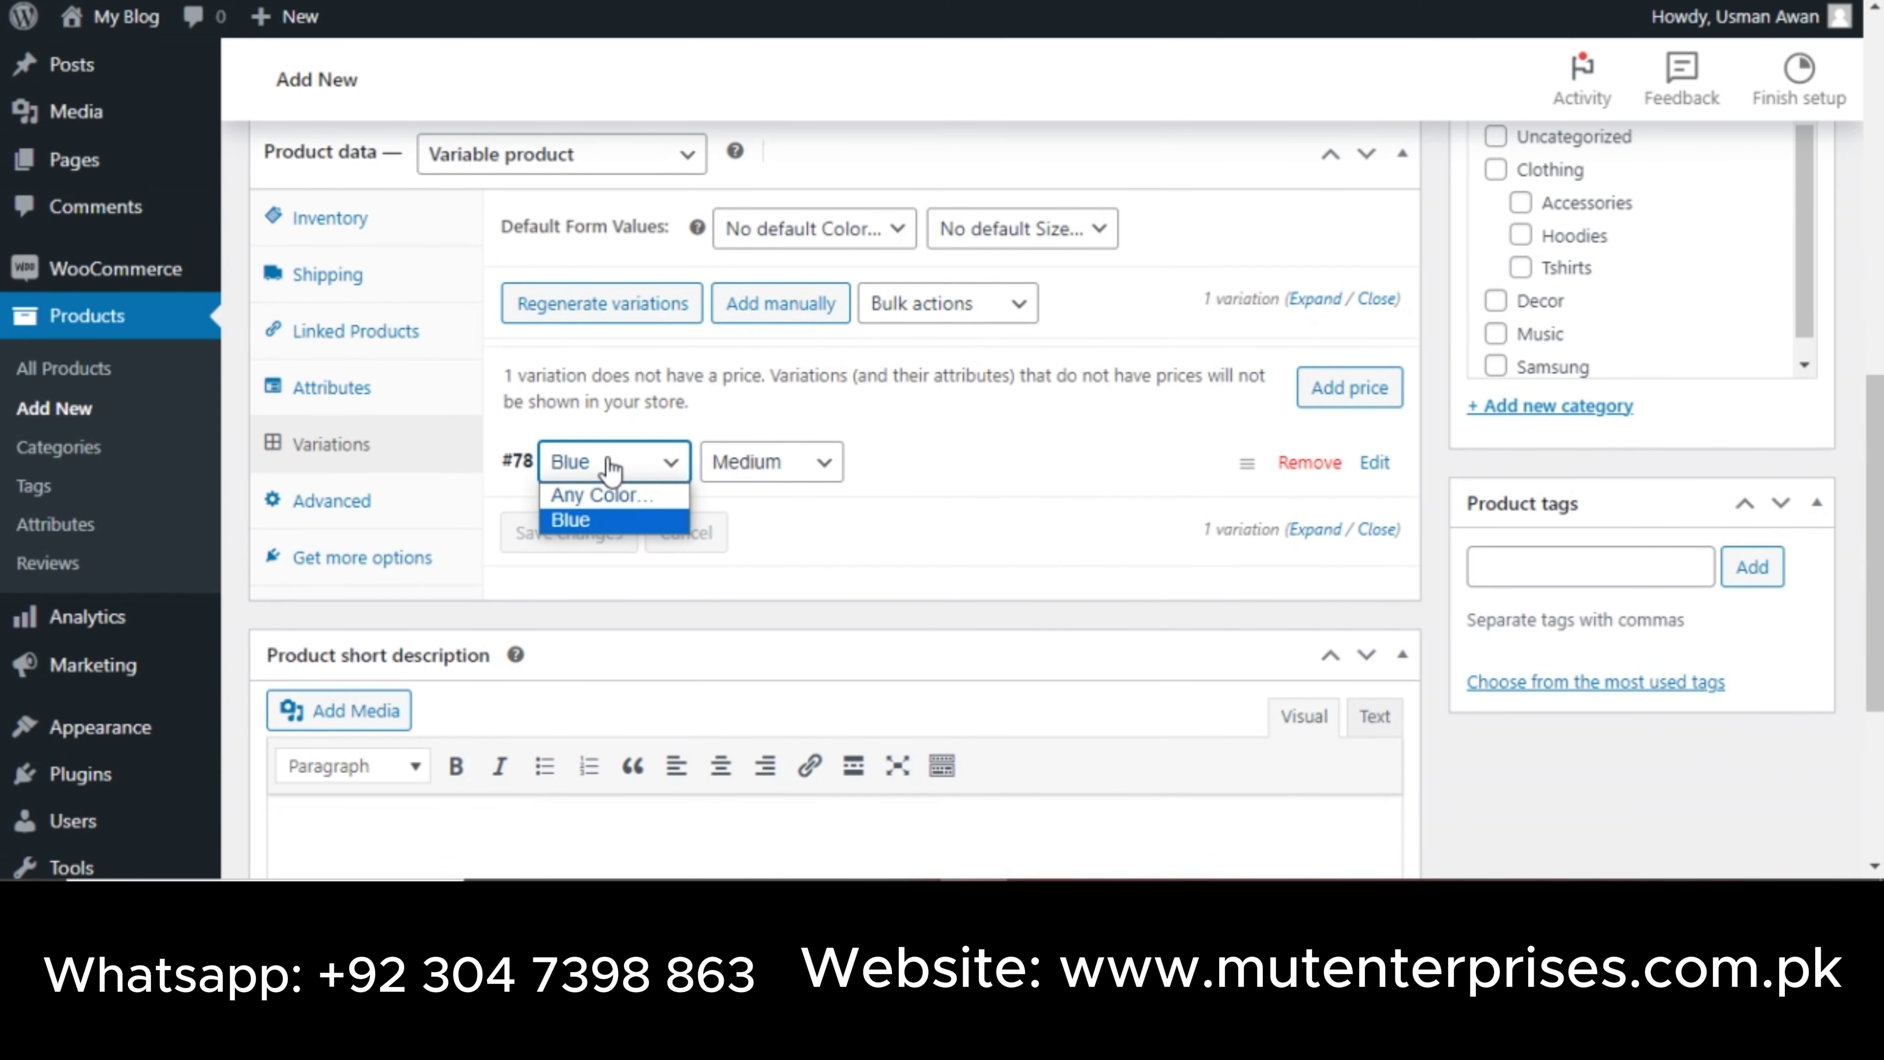
click(612, 468)
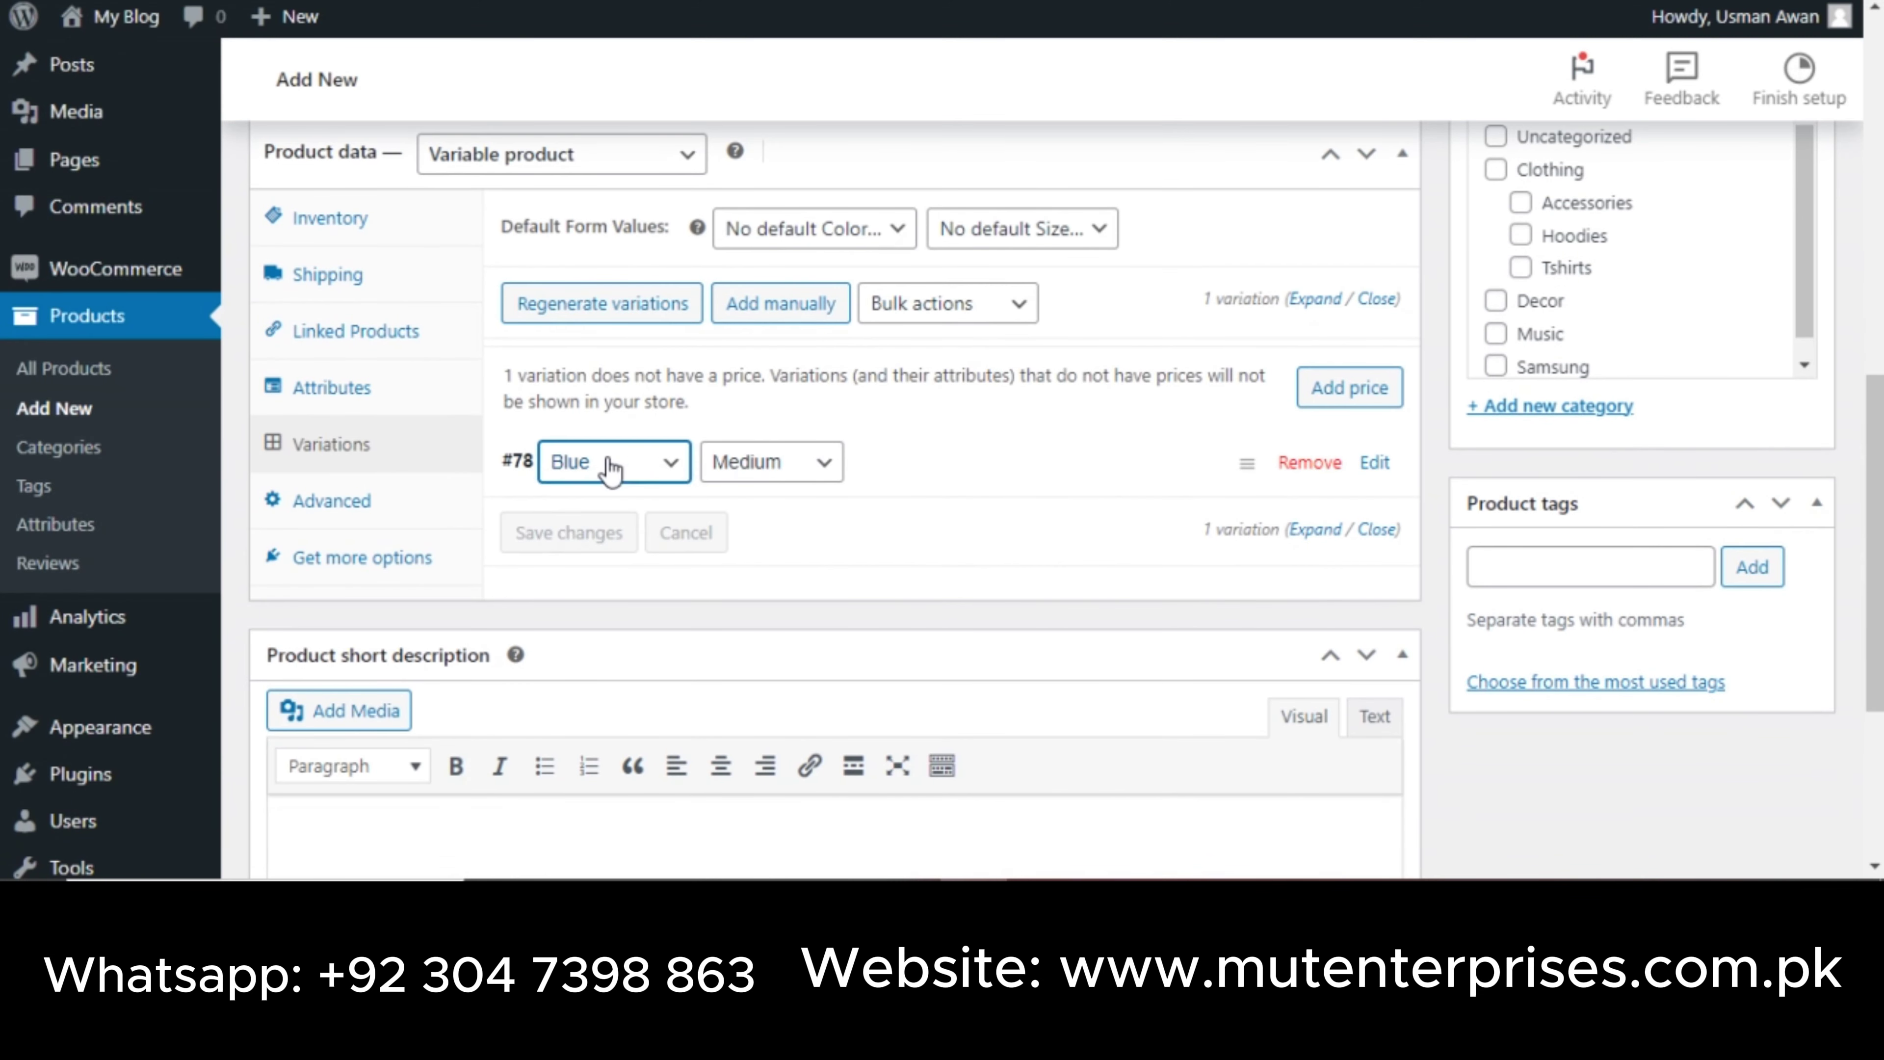
click(1245, 468)
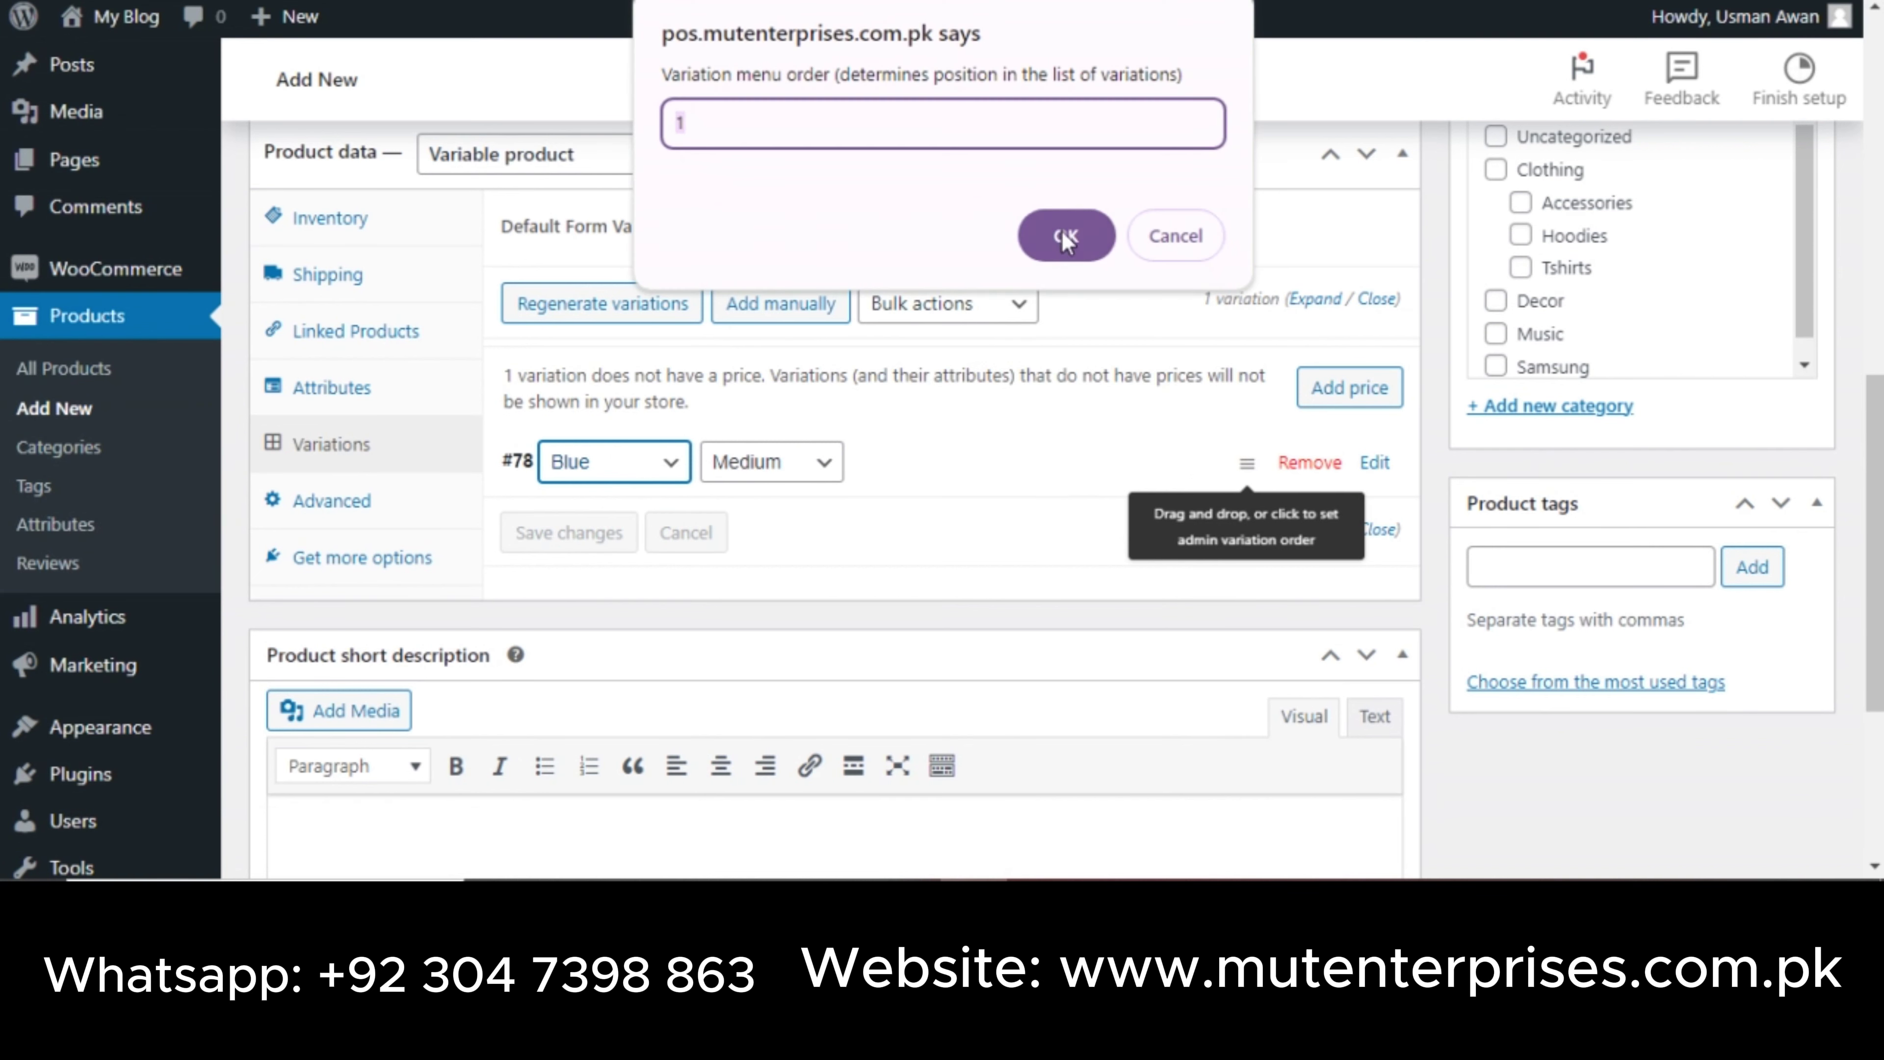
click(1066, 226)
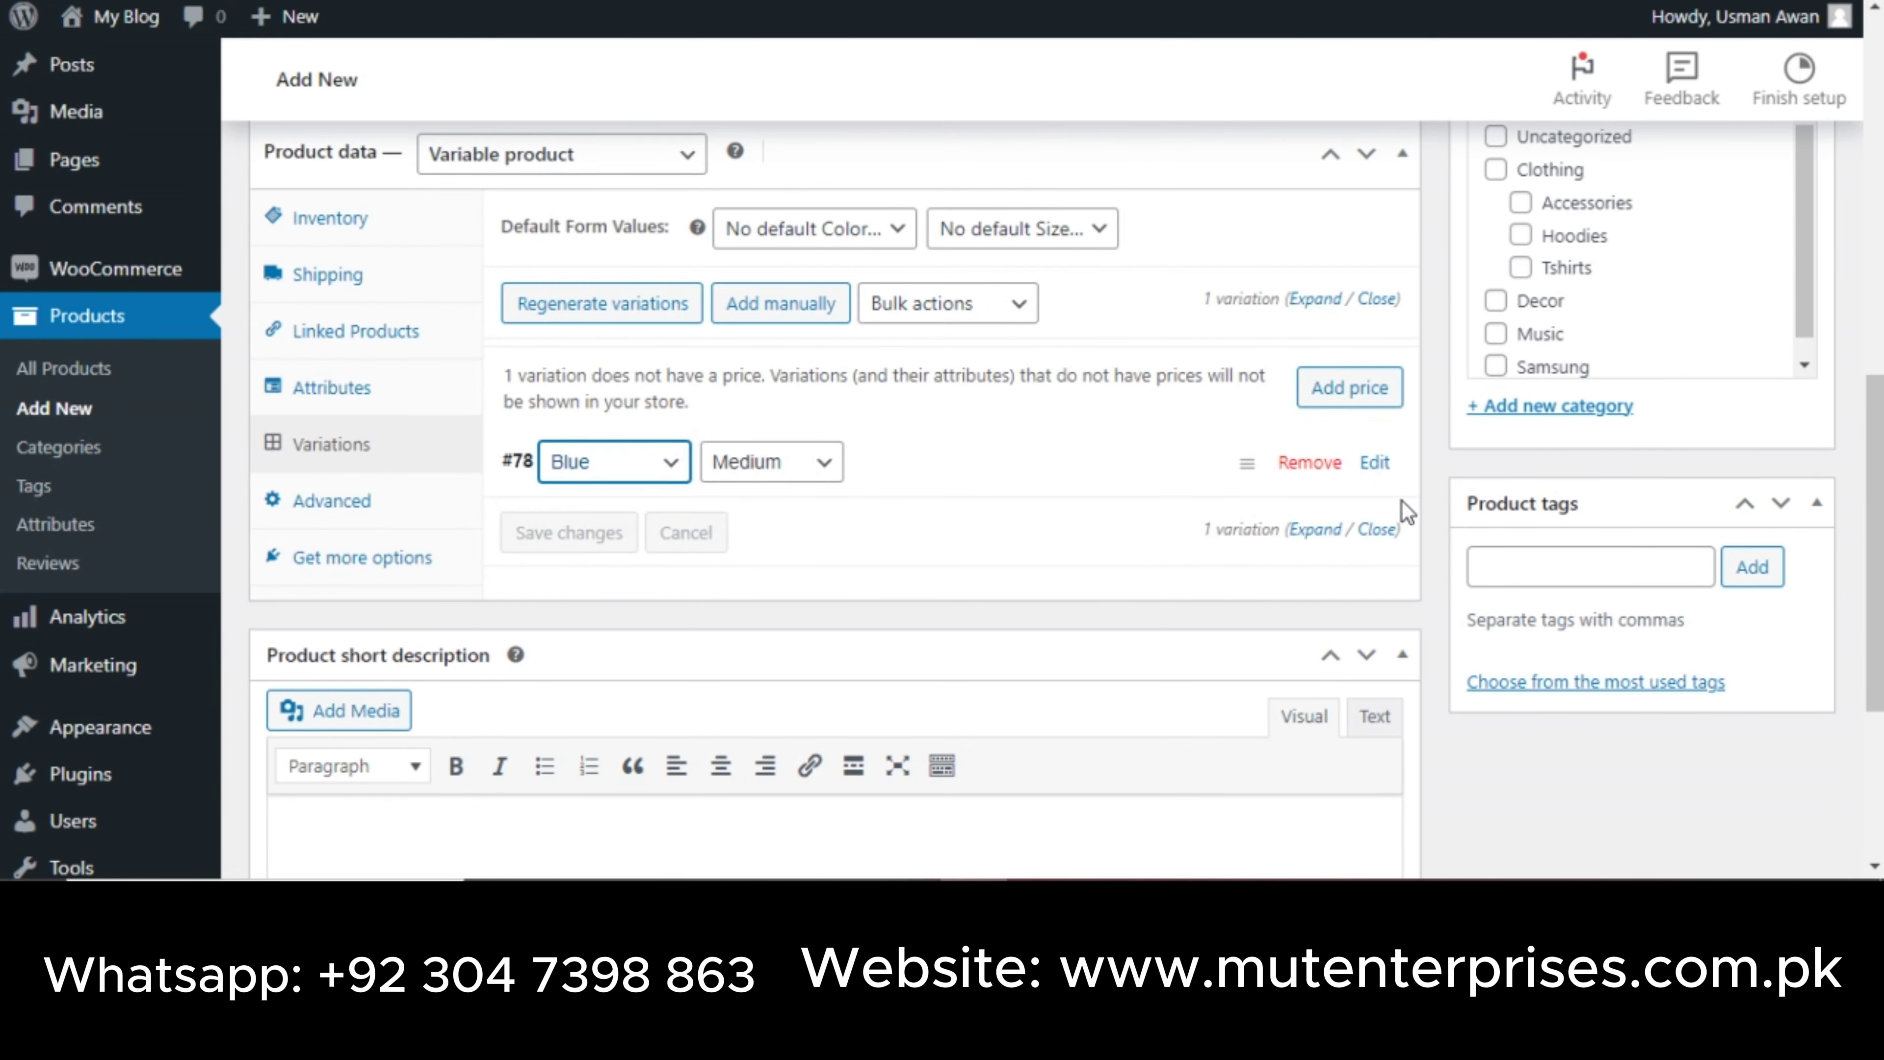
Set the image showing the hoodie, beanie and green T-shirt as the Blue/Medium variation's image.
click(968, 494)
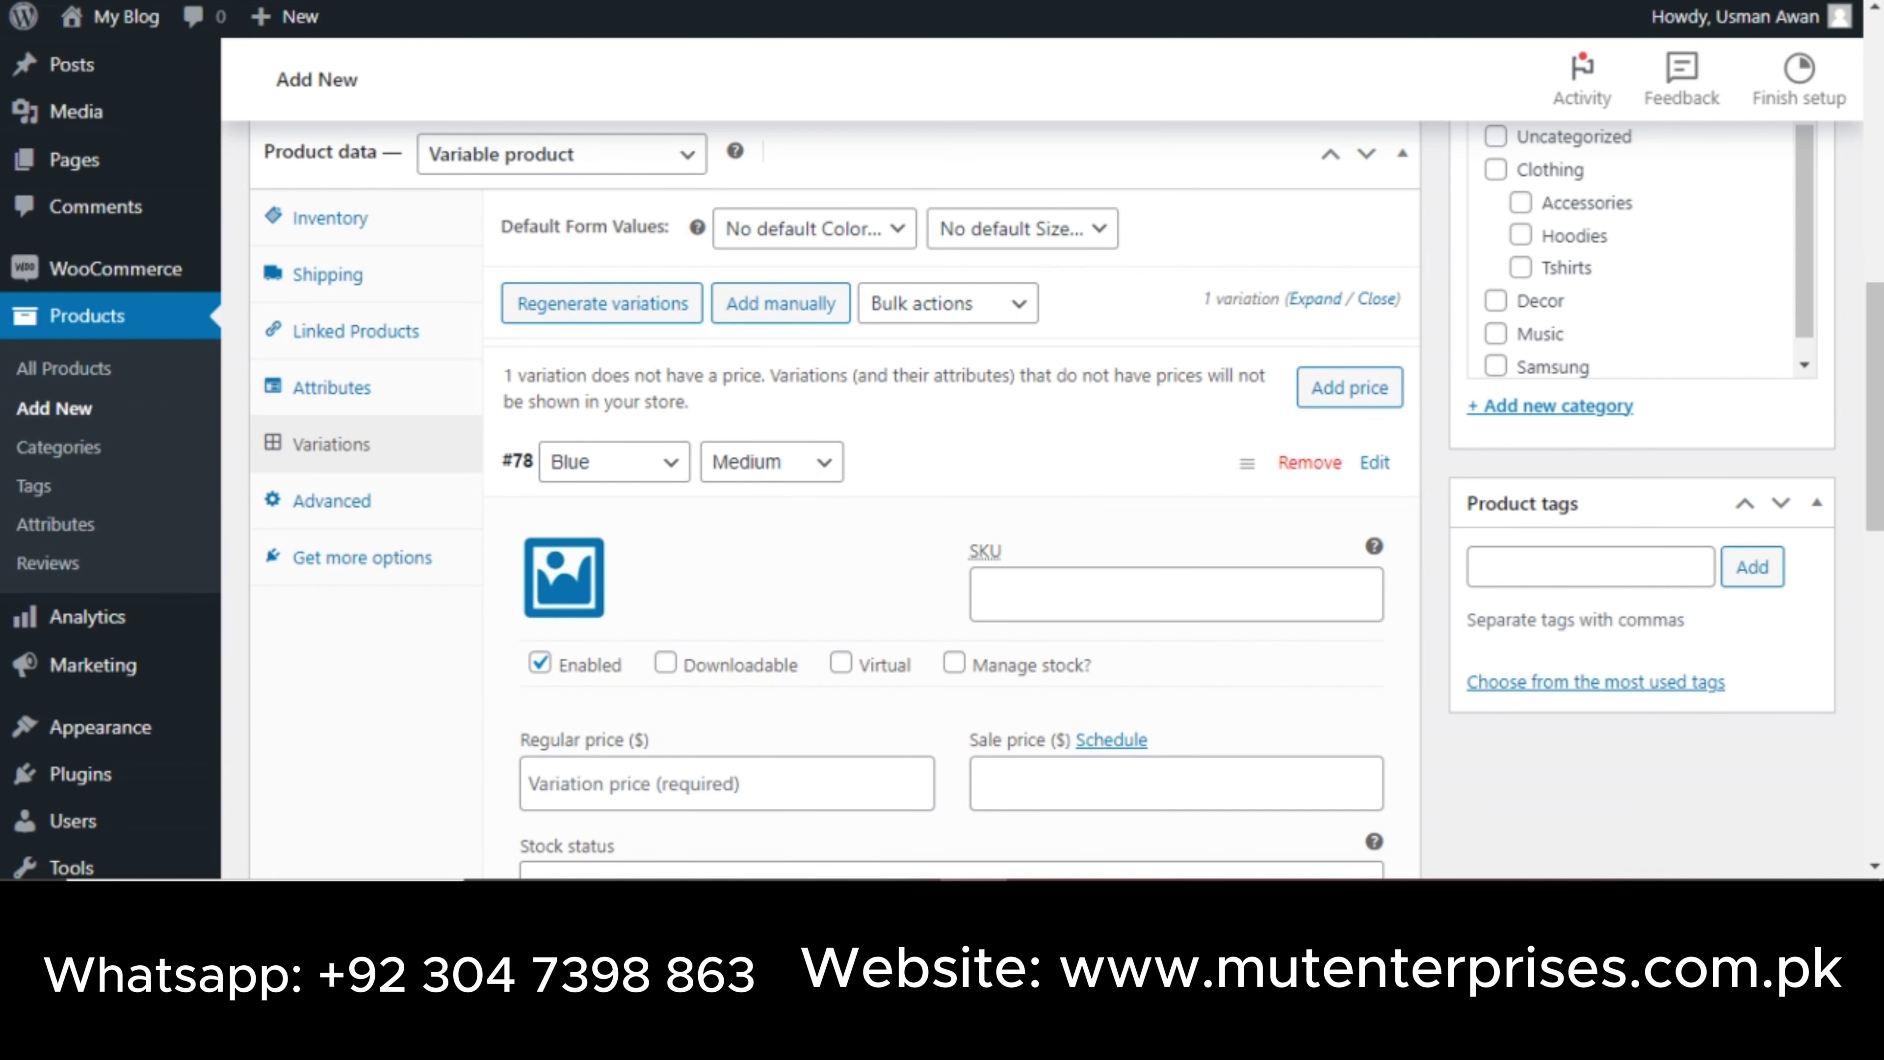
scroll(834, 519, down, 4)
click(564, 251)
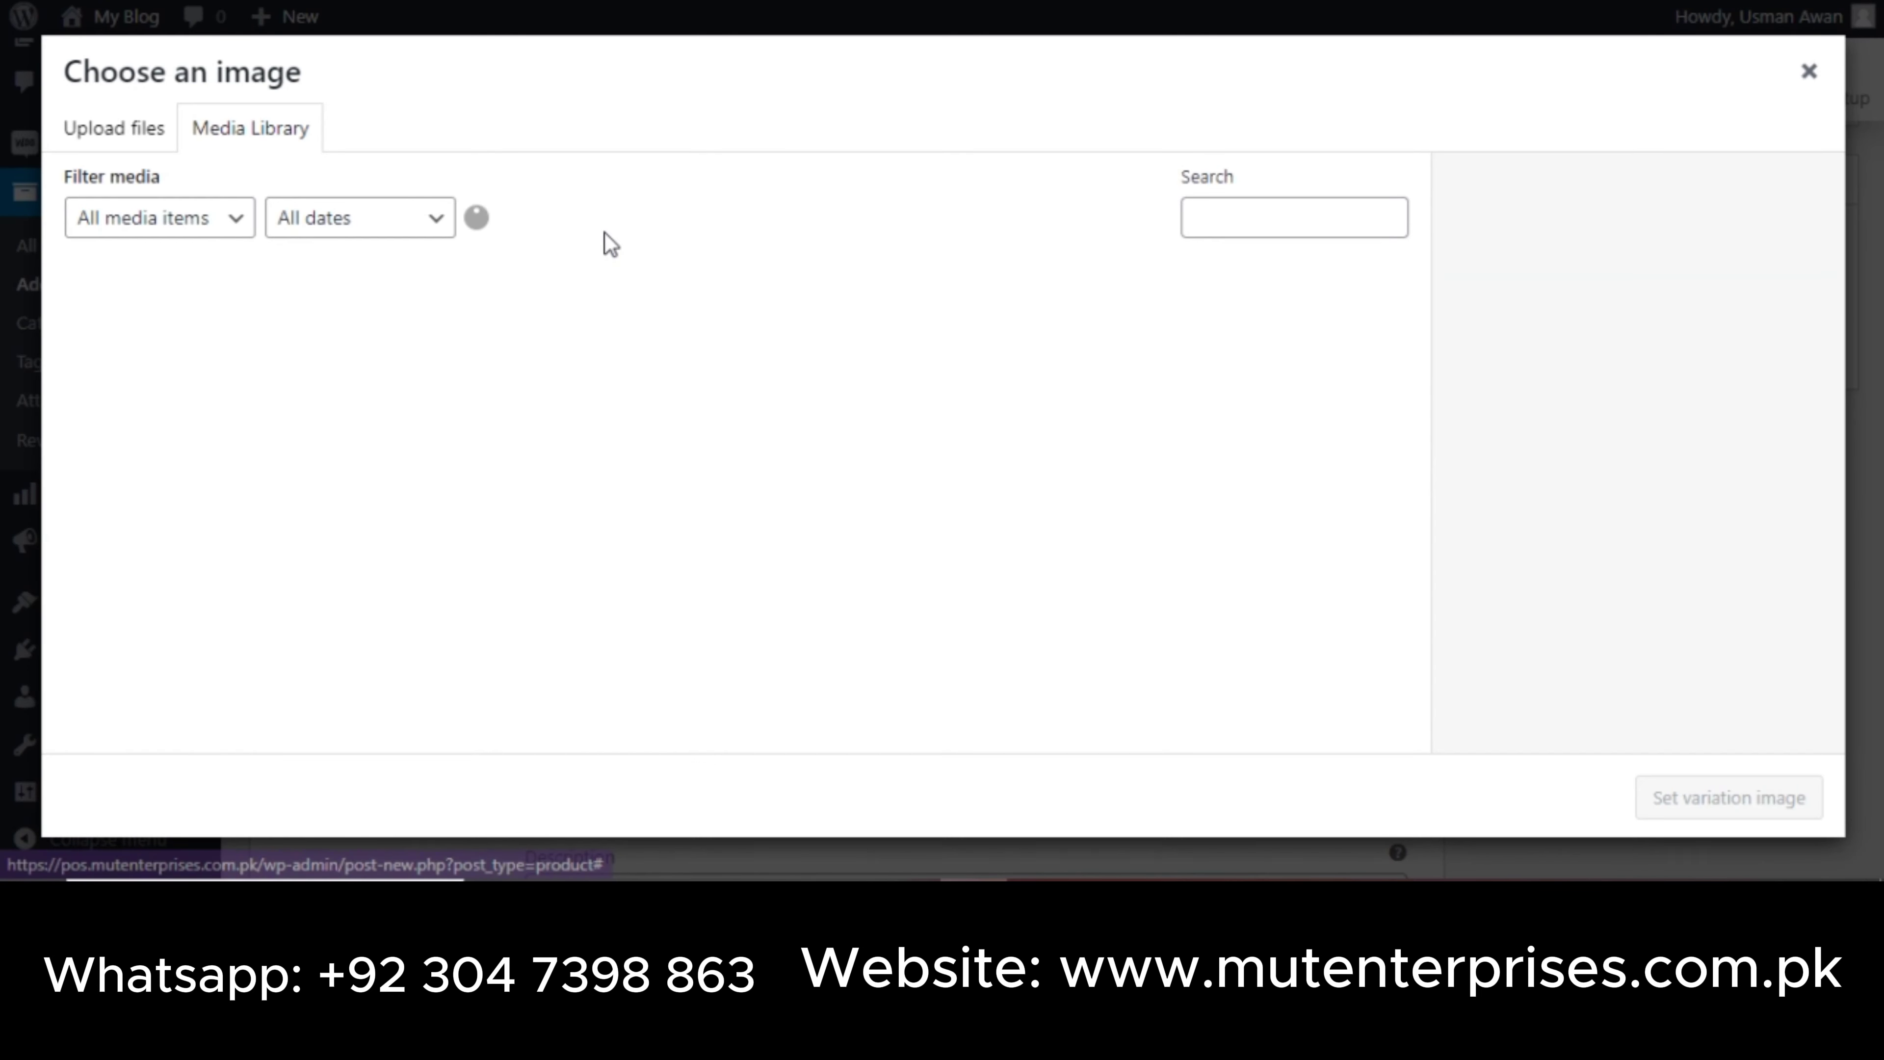
click(371, 379)
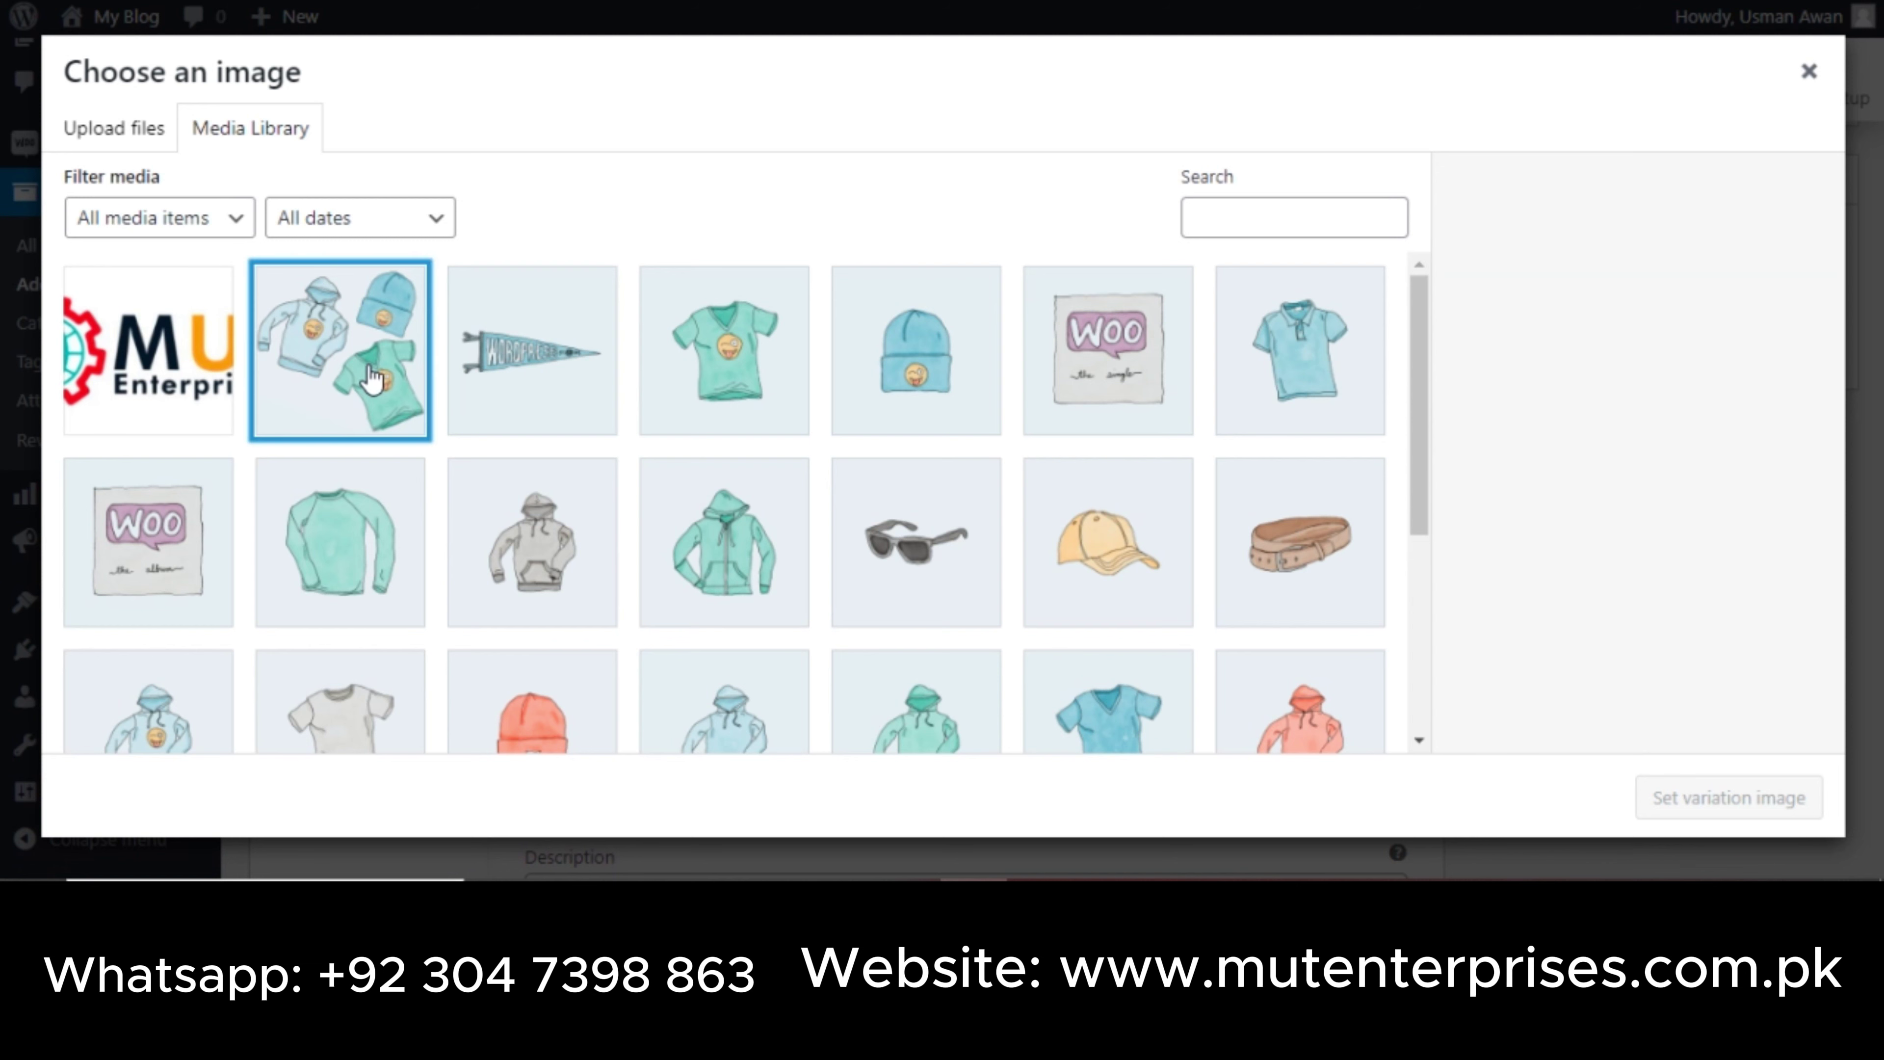
click(1780, 805)
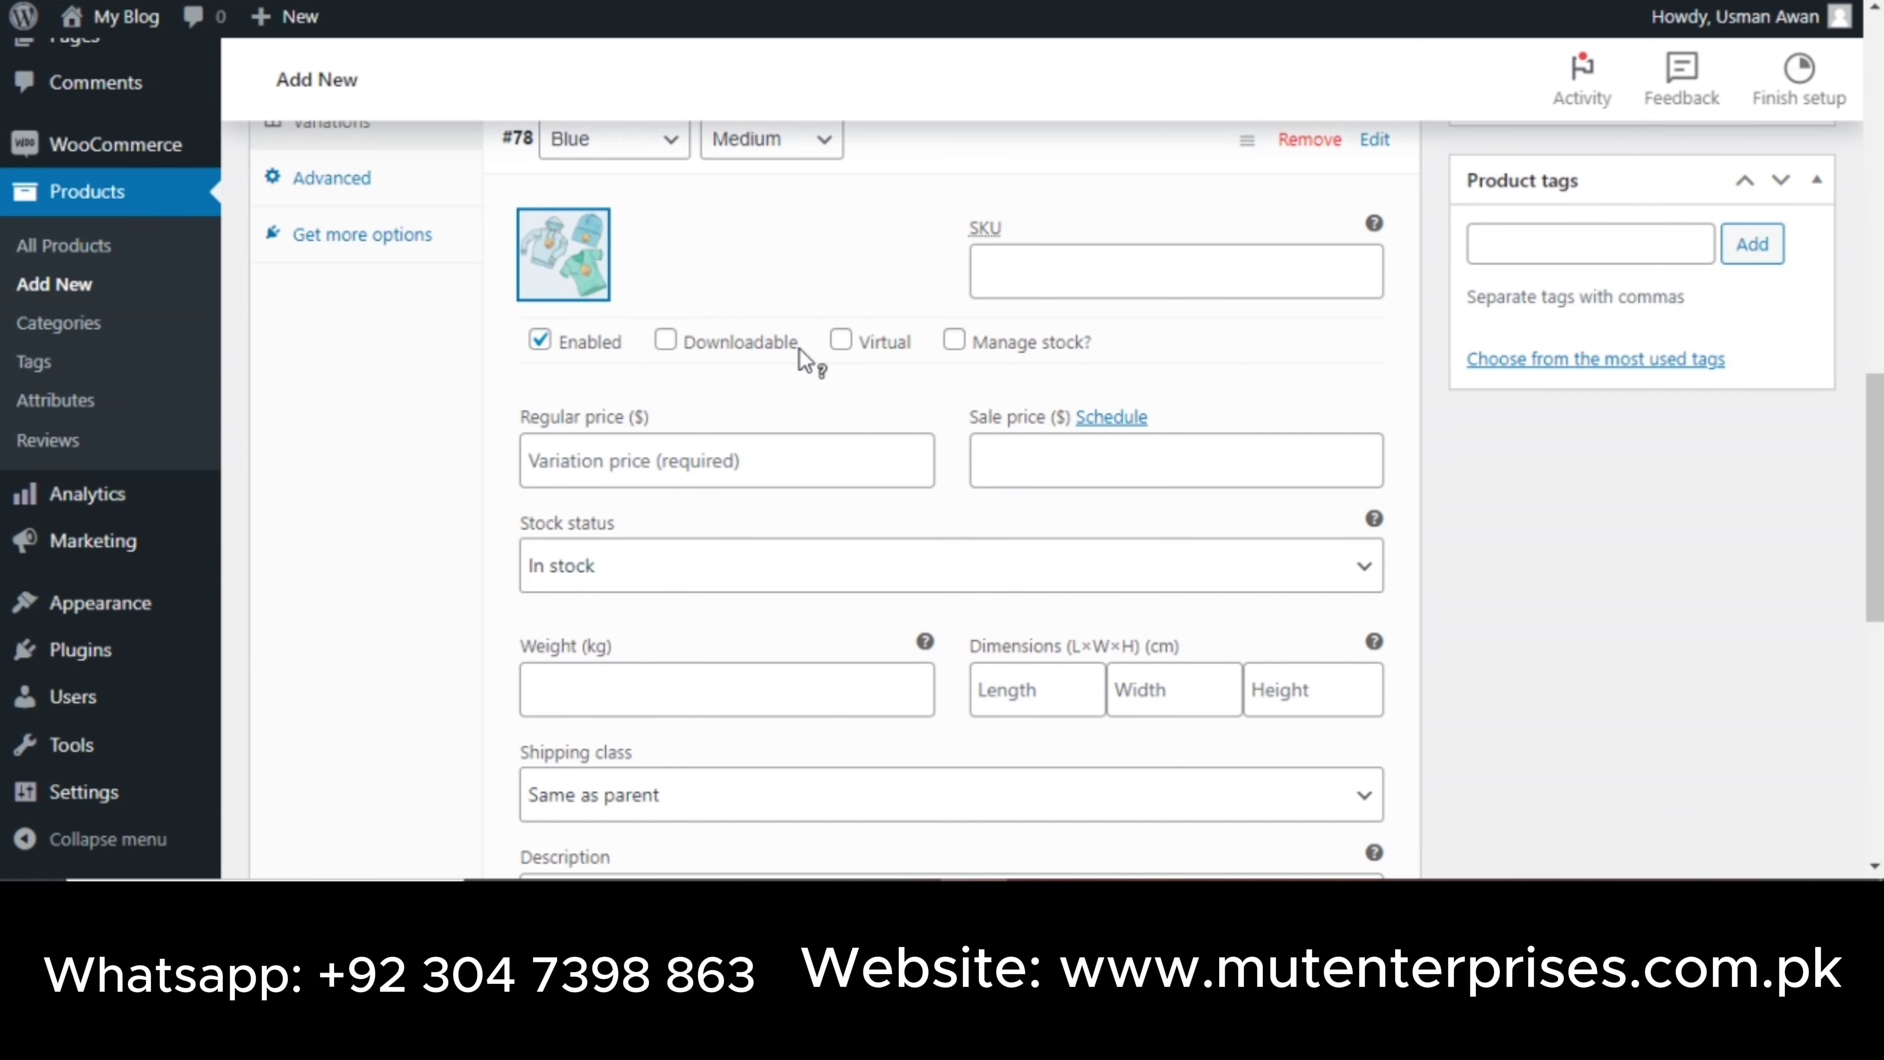
Set the Blue/Medium variation's SKU to 625732 and its regular price to 66.
click(1031, 265)
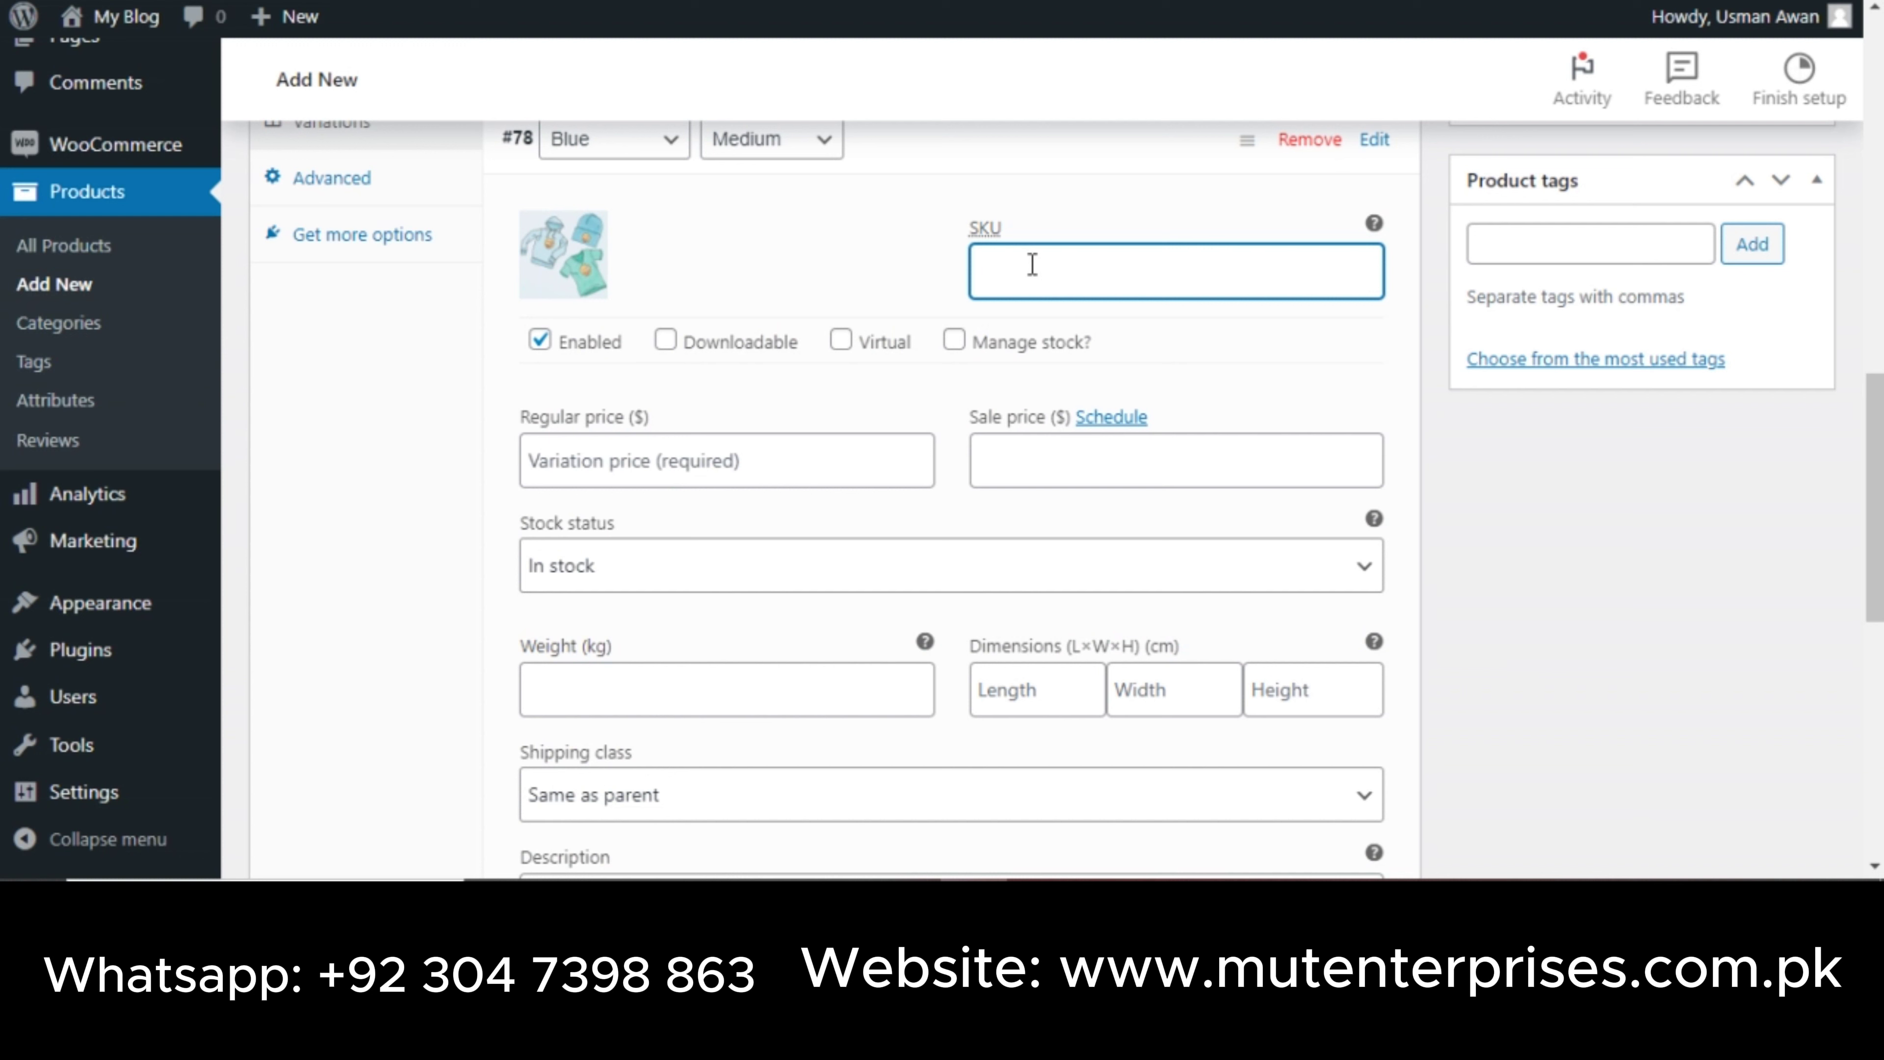
text(625732)
click(843, 463)
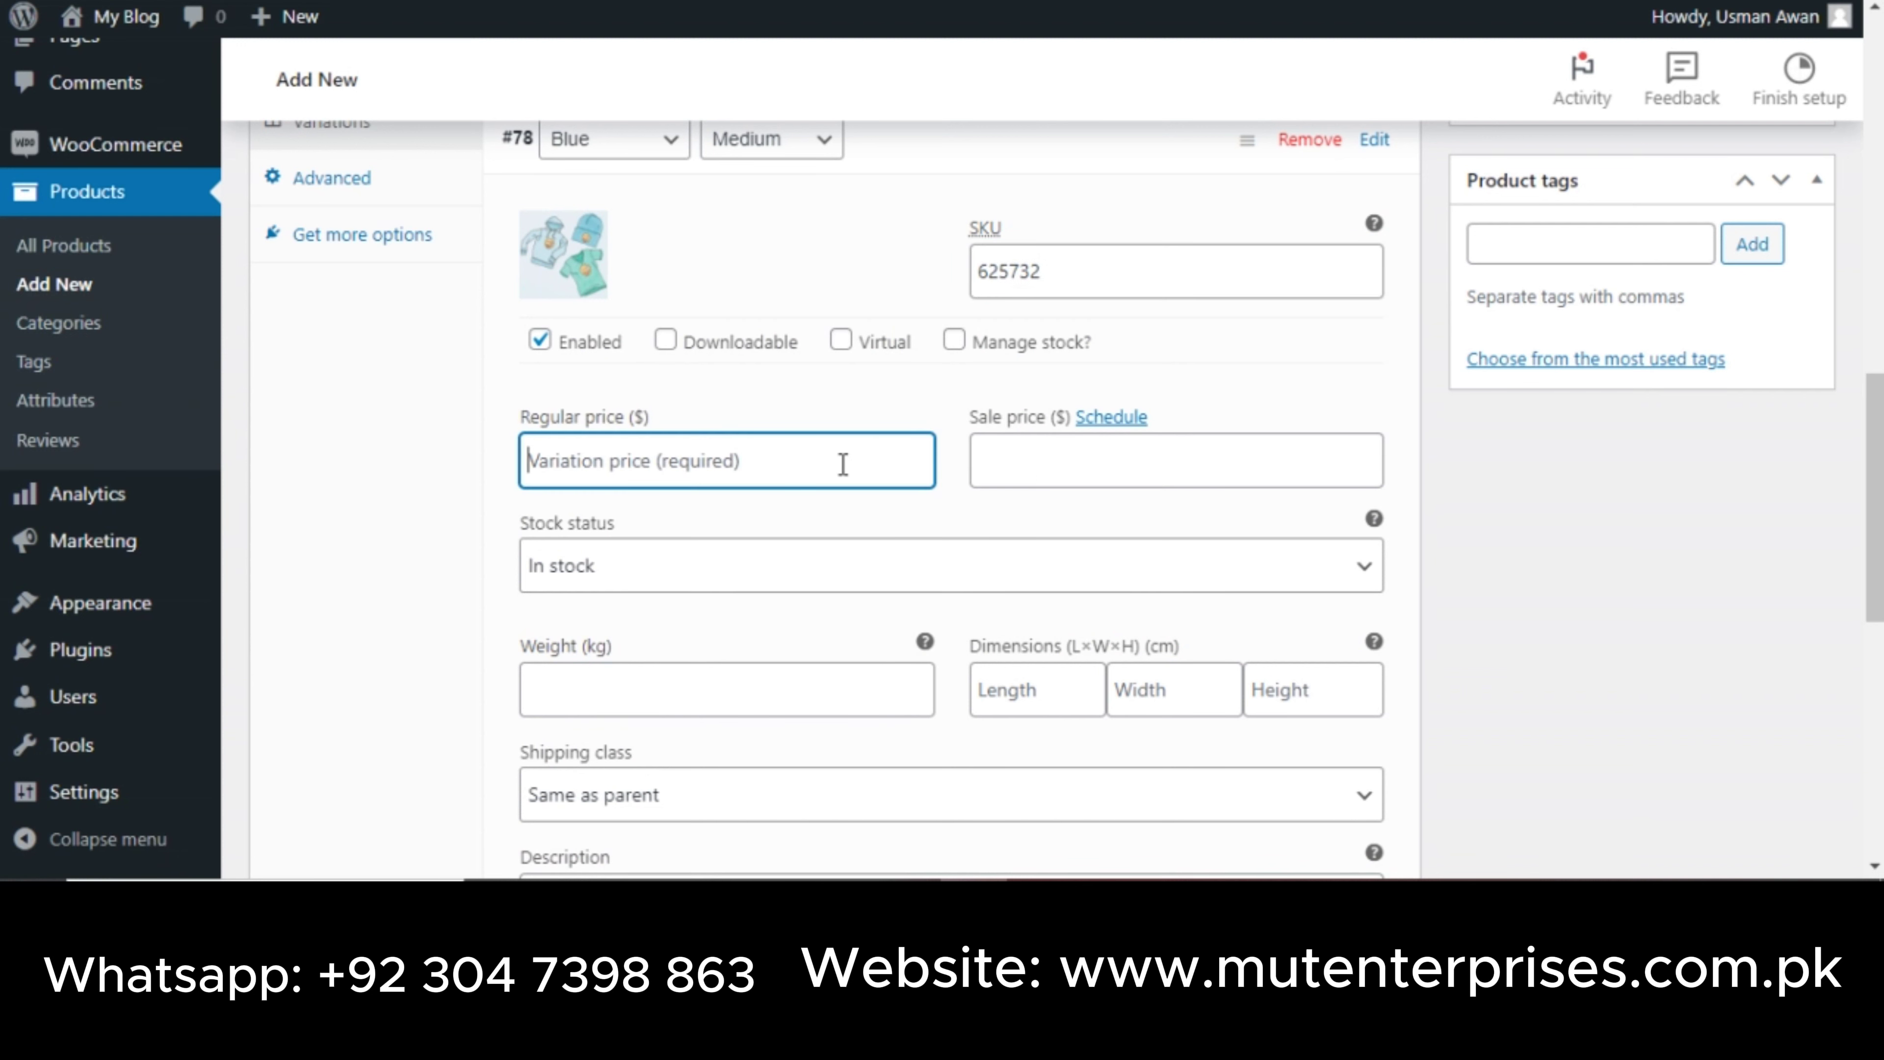
text(66)
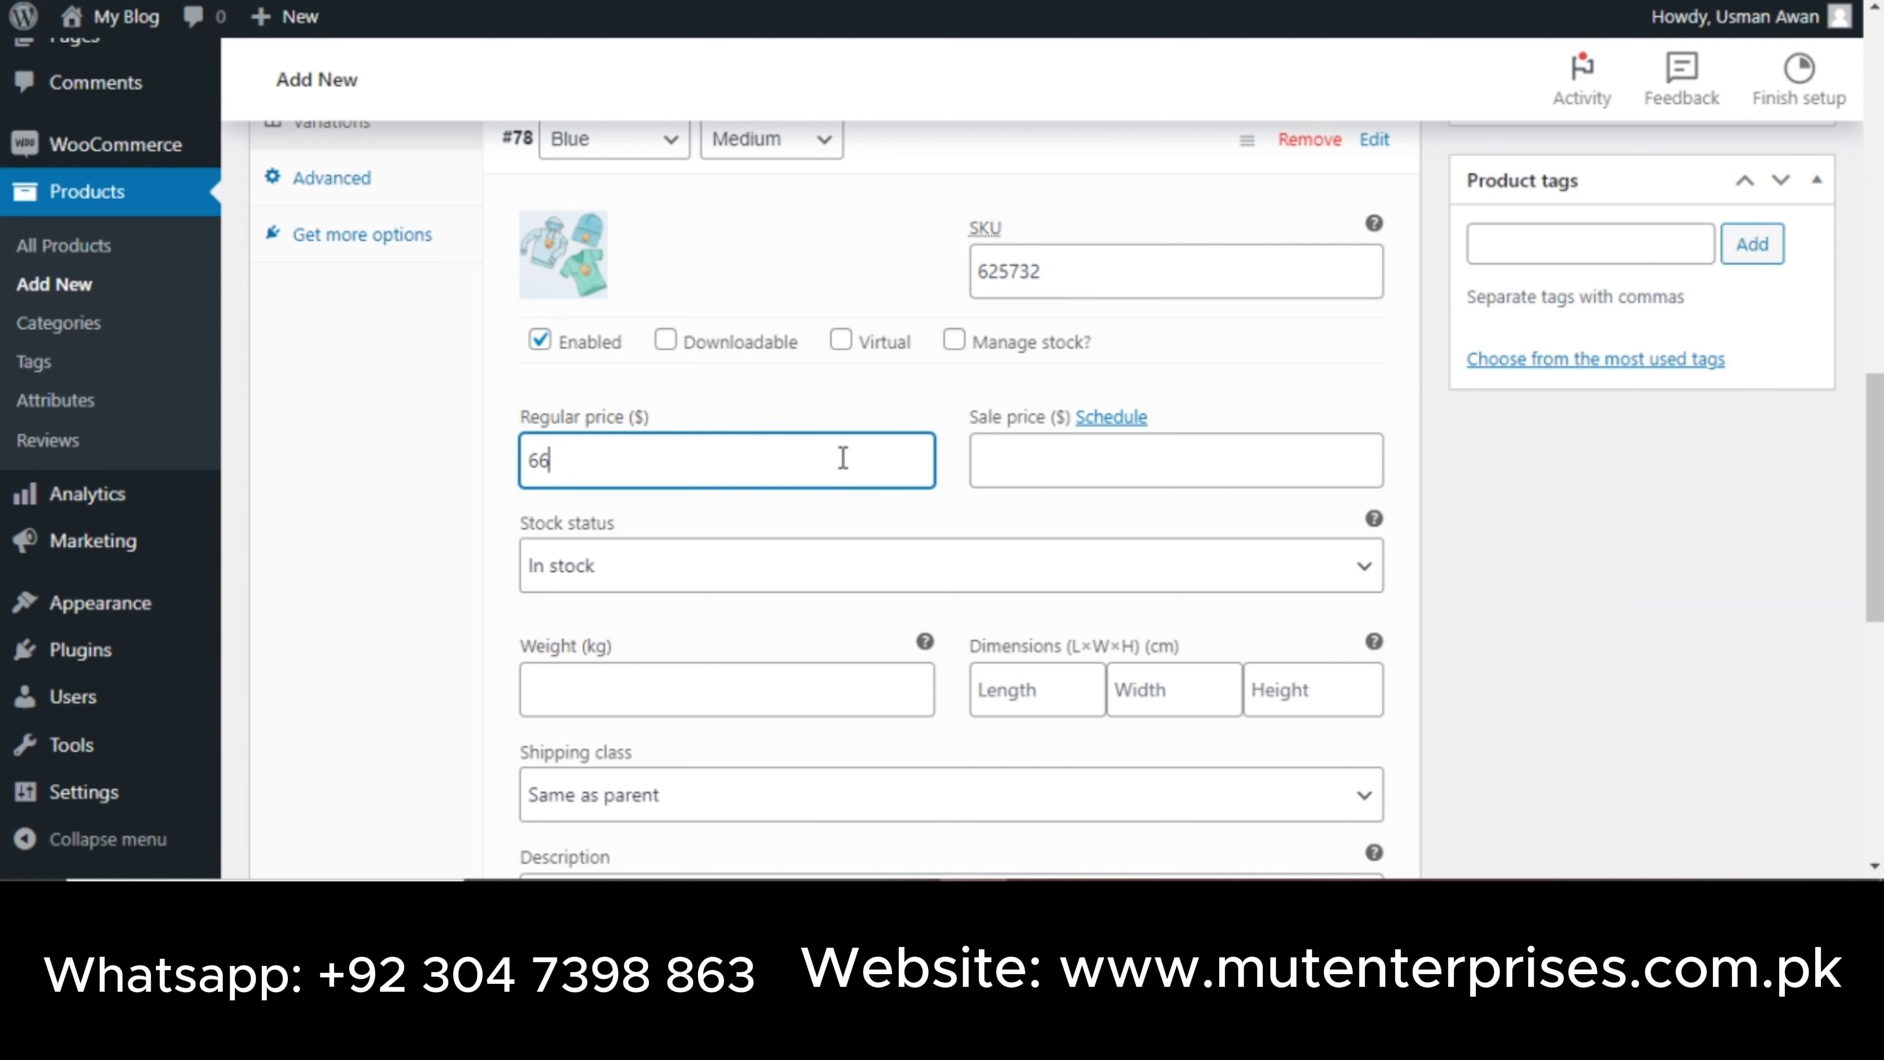
click(900, 392)
Enter "Lorem Ipsum is simply dummy text of the printing and typesetting industry" as the variation's description and save the variation changes.
drag(1878, 495, 1881, 586)
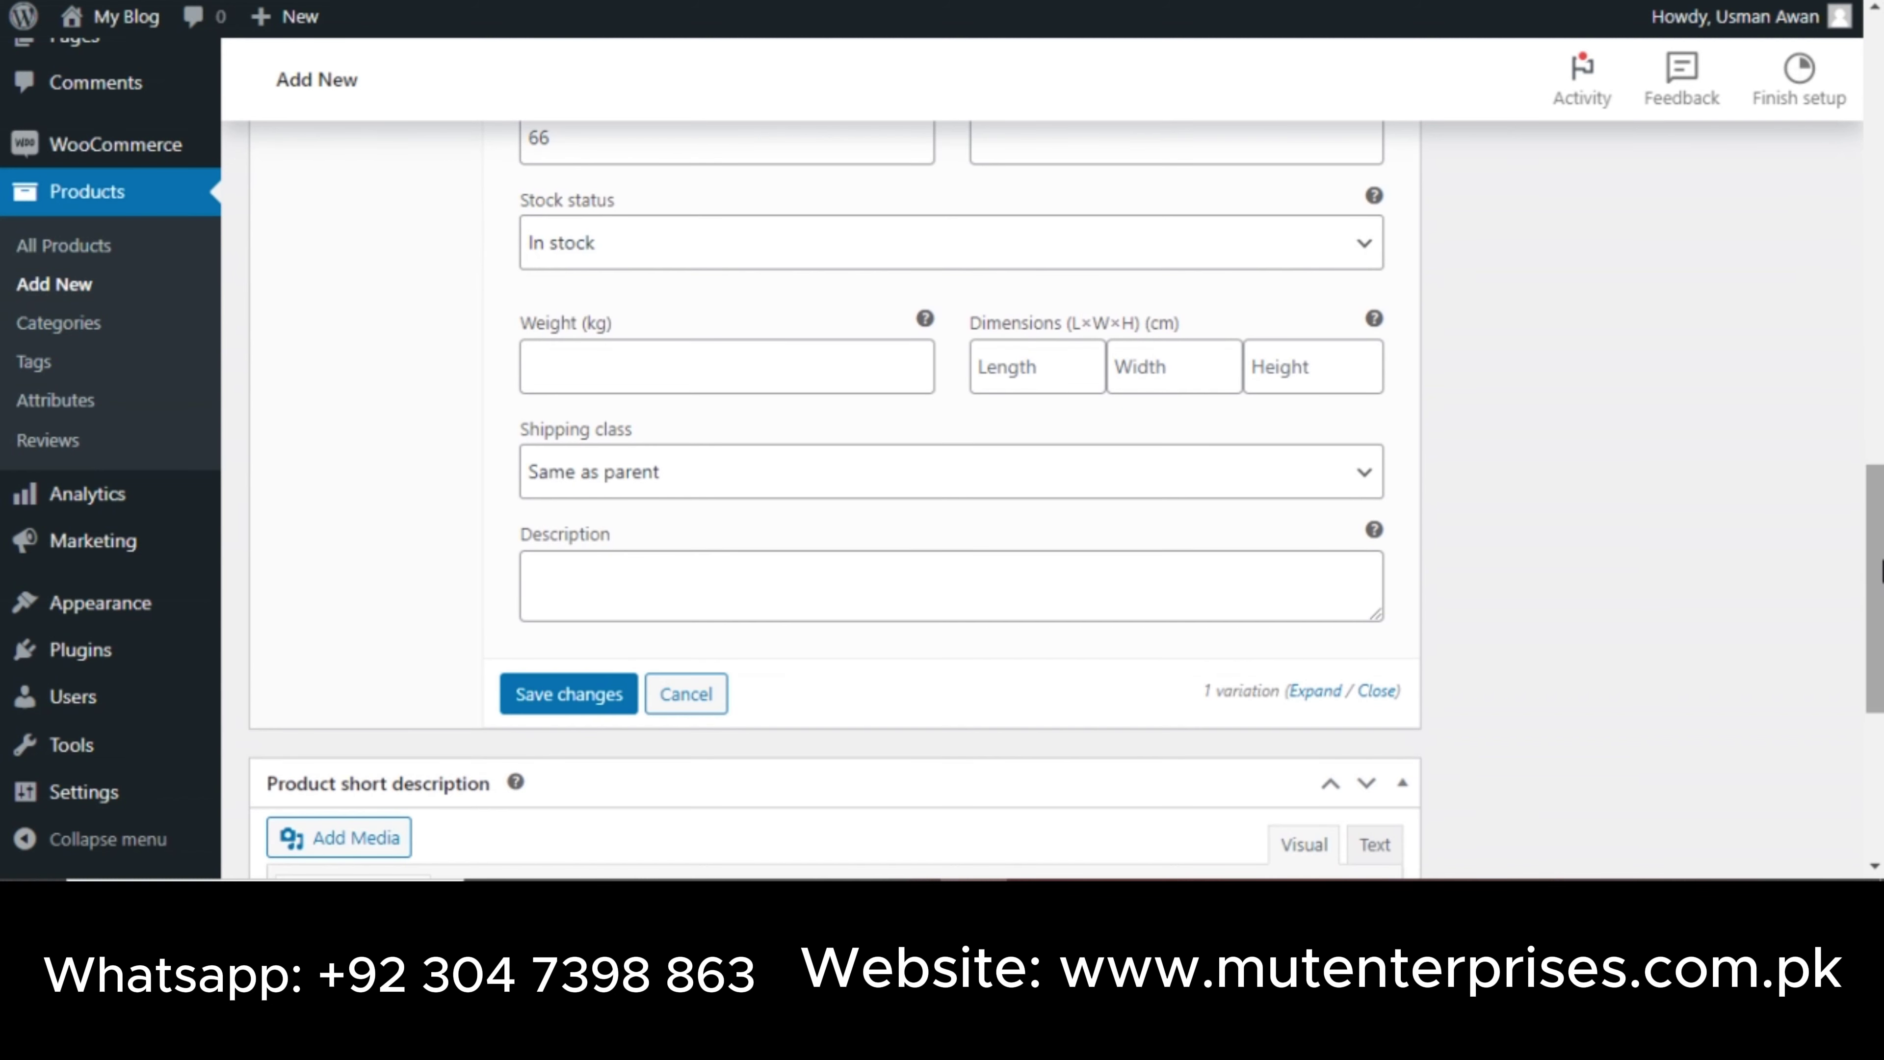
click(747, 367)
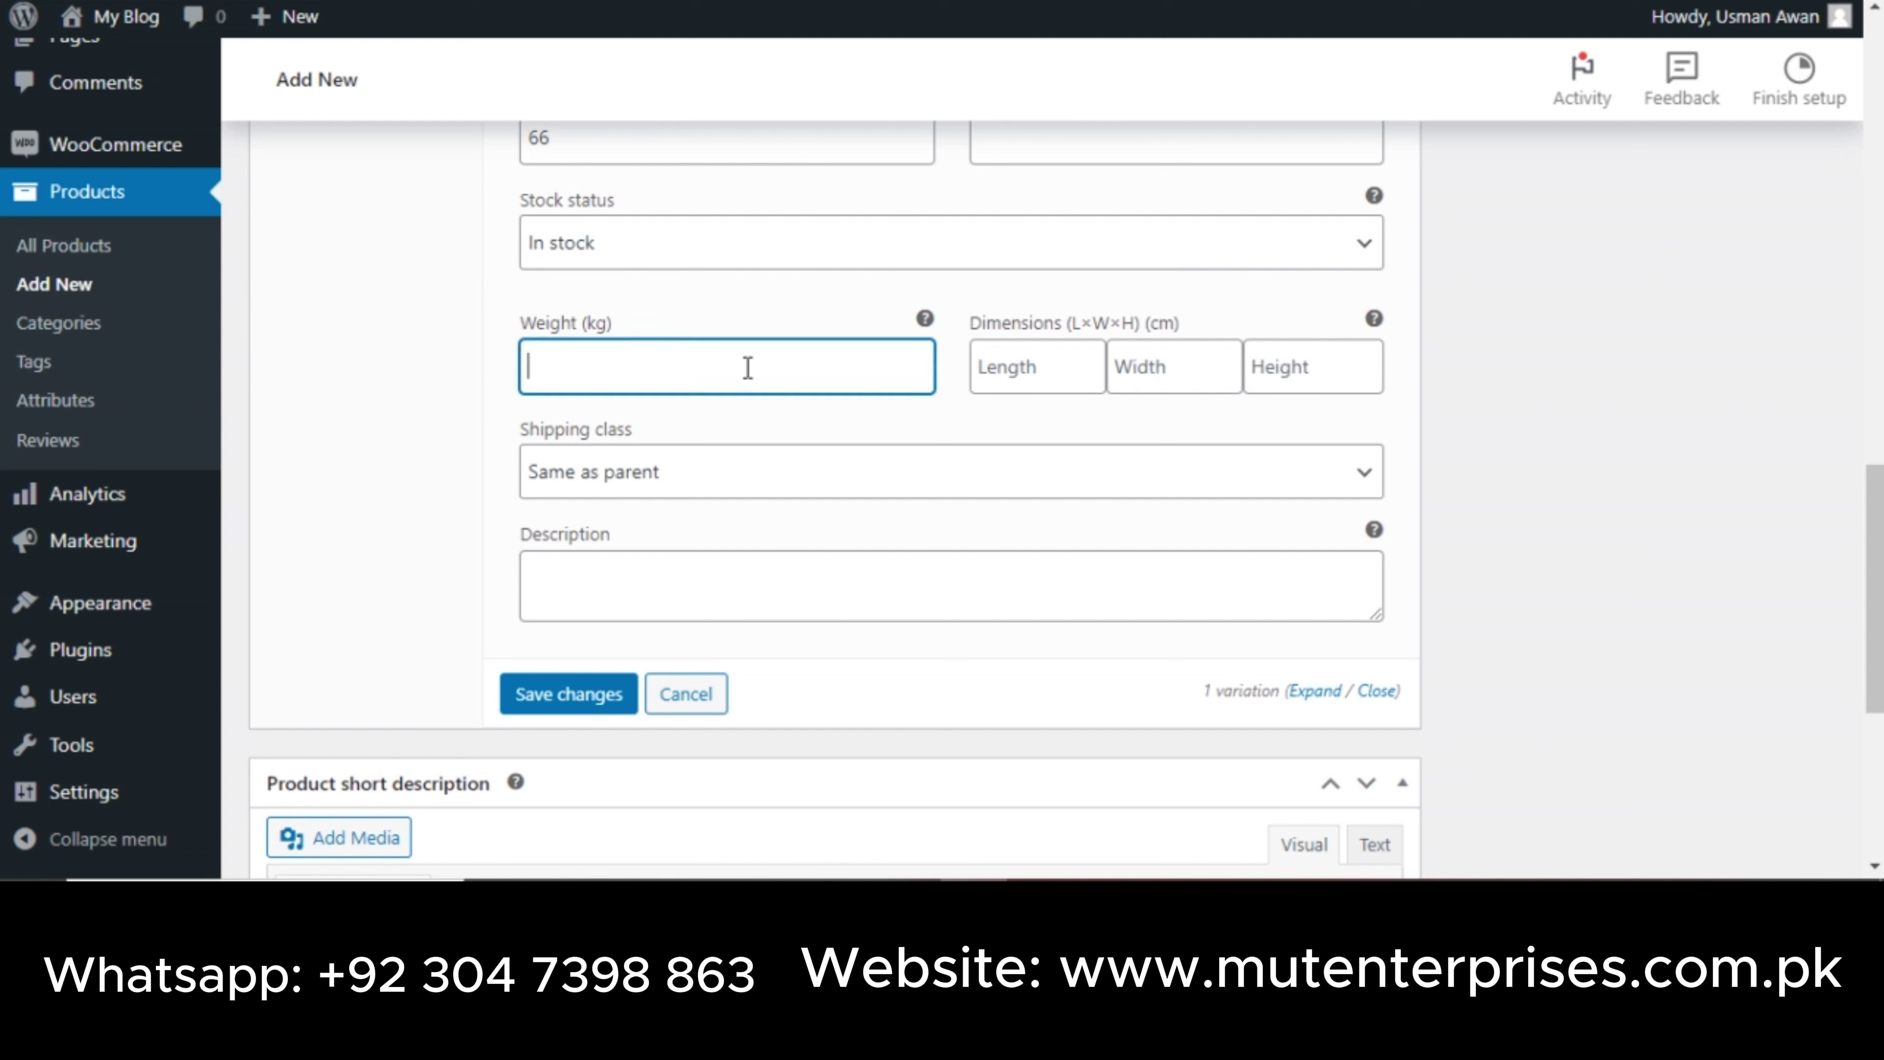
click(766, 415)
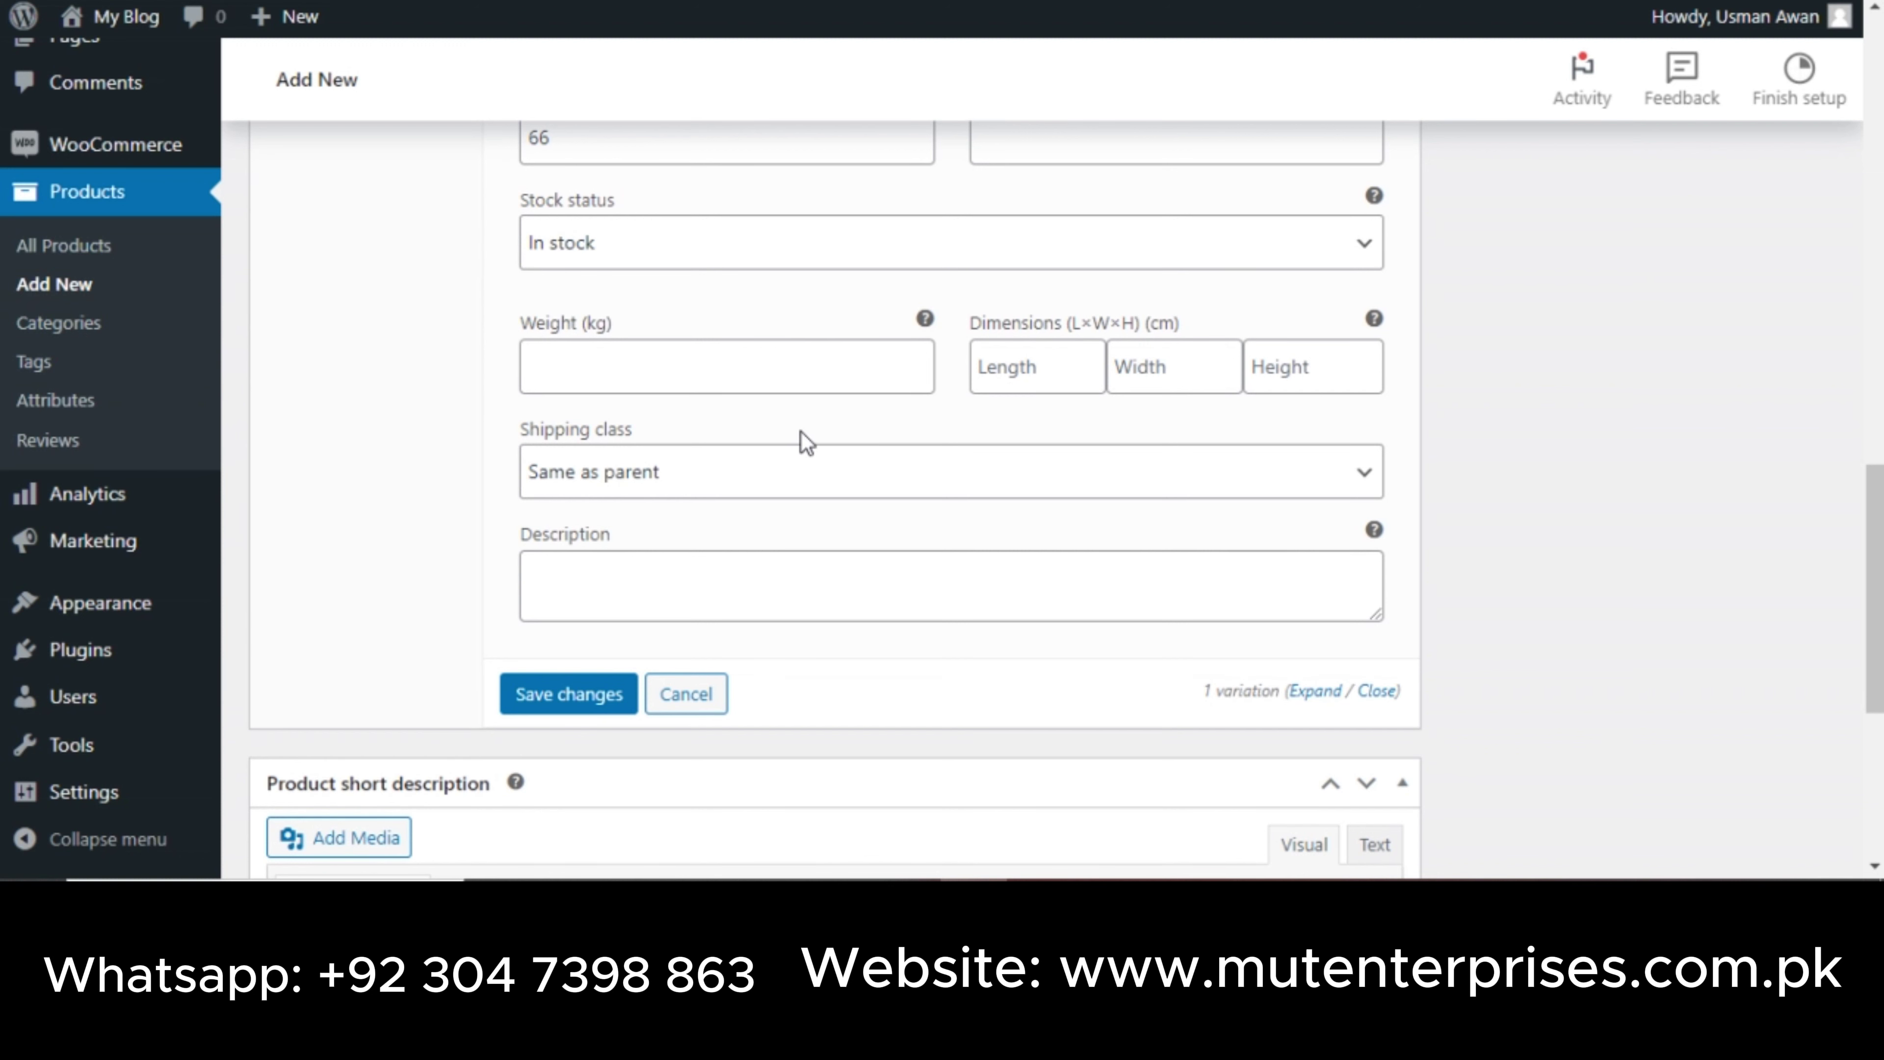
click(706, 565)
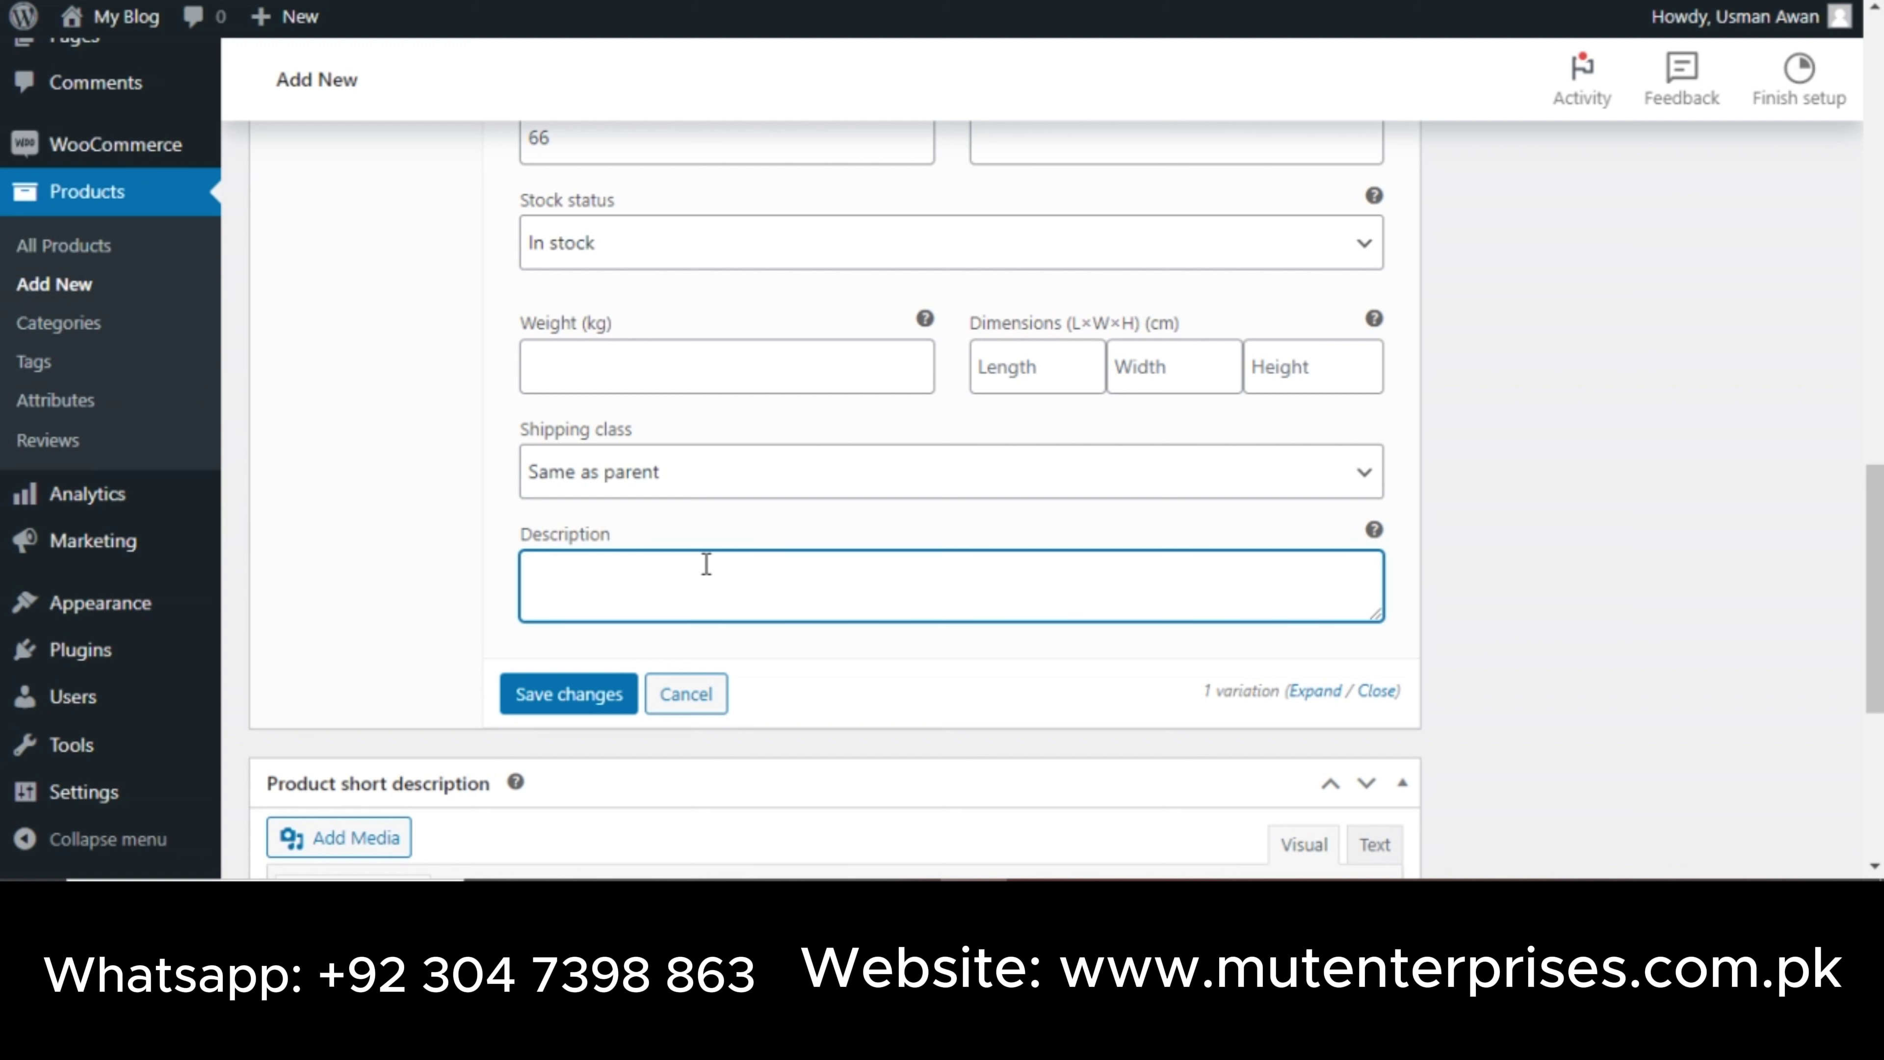
text(Lorem Ipsum is simply dummy text of the printing and typesetting industry)
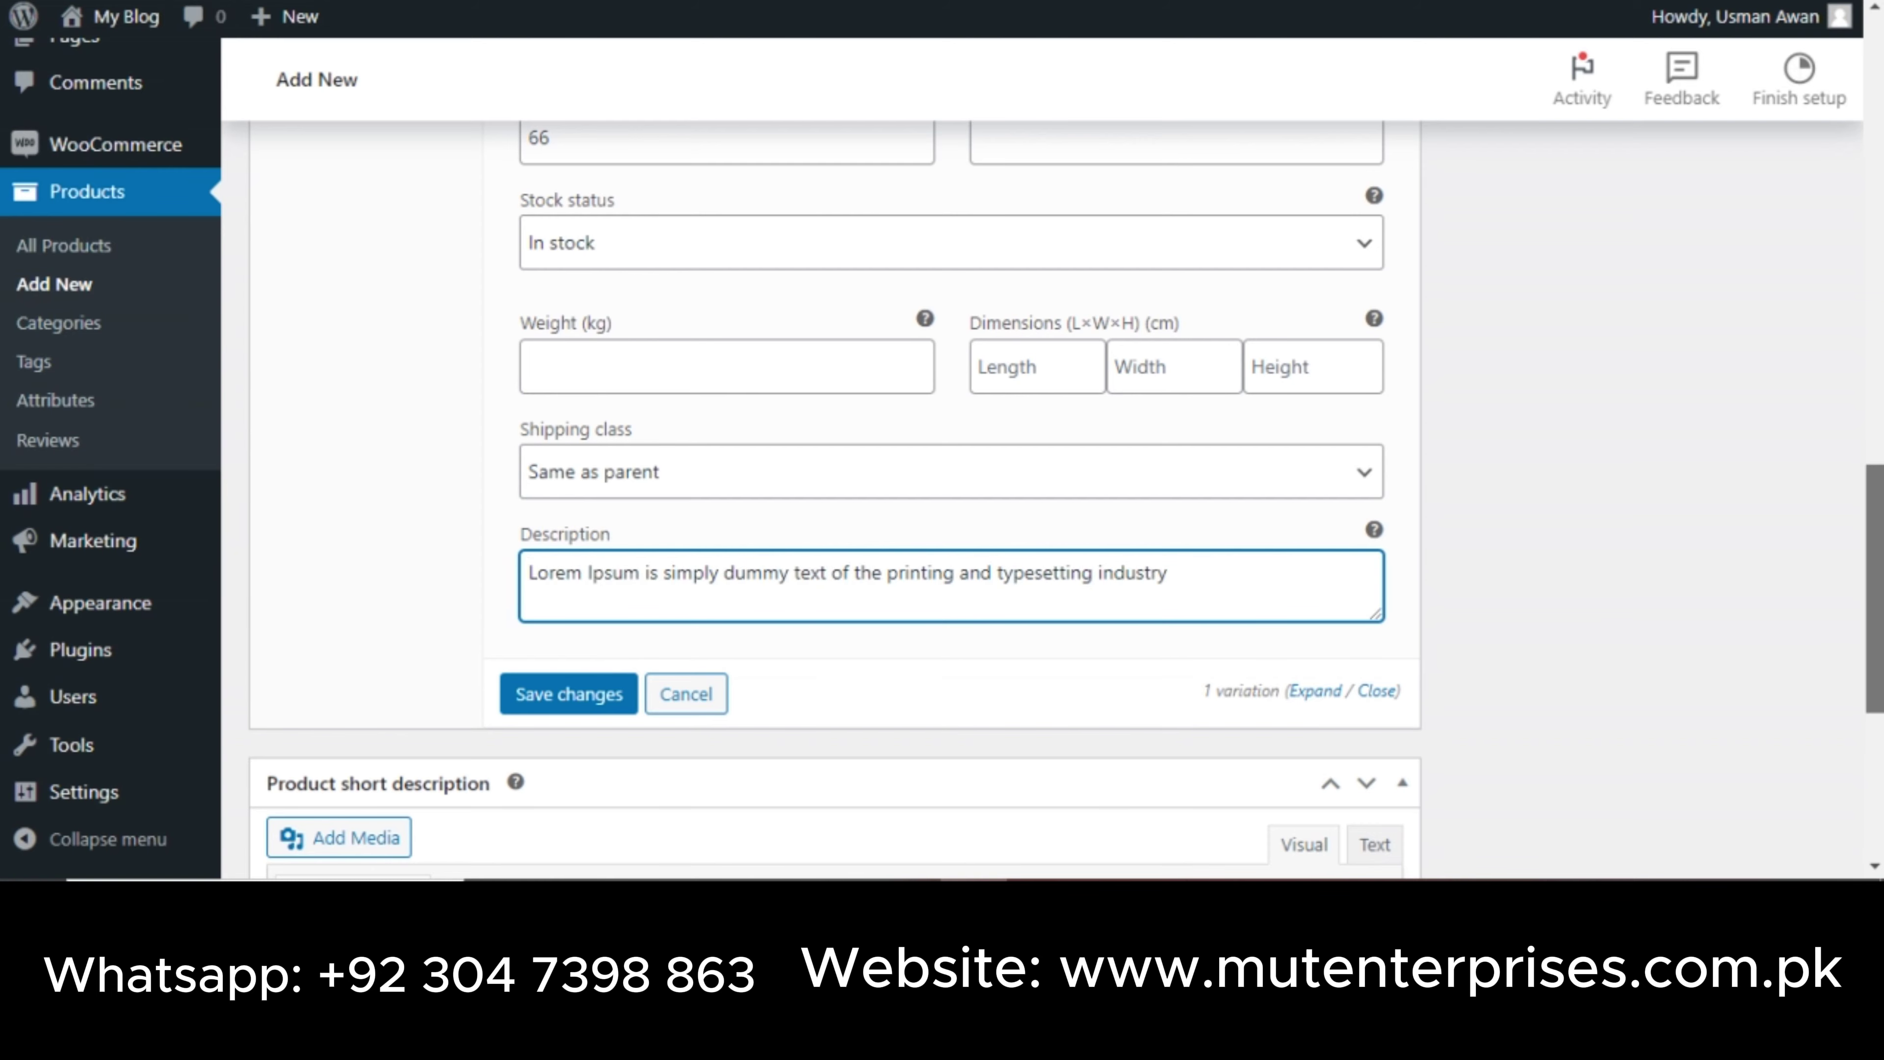
scroll(942, 460, up, 6)
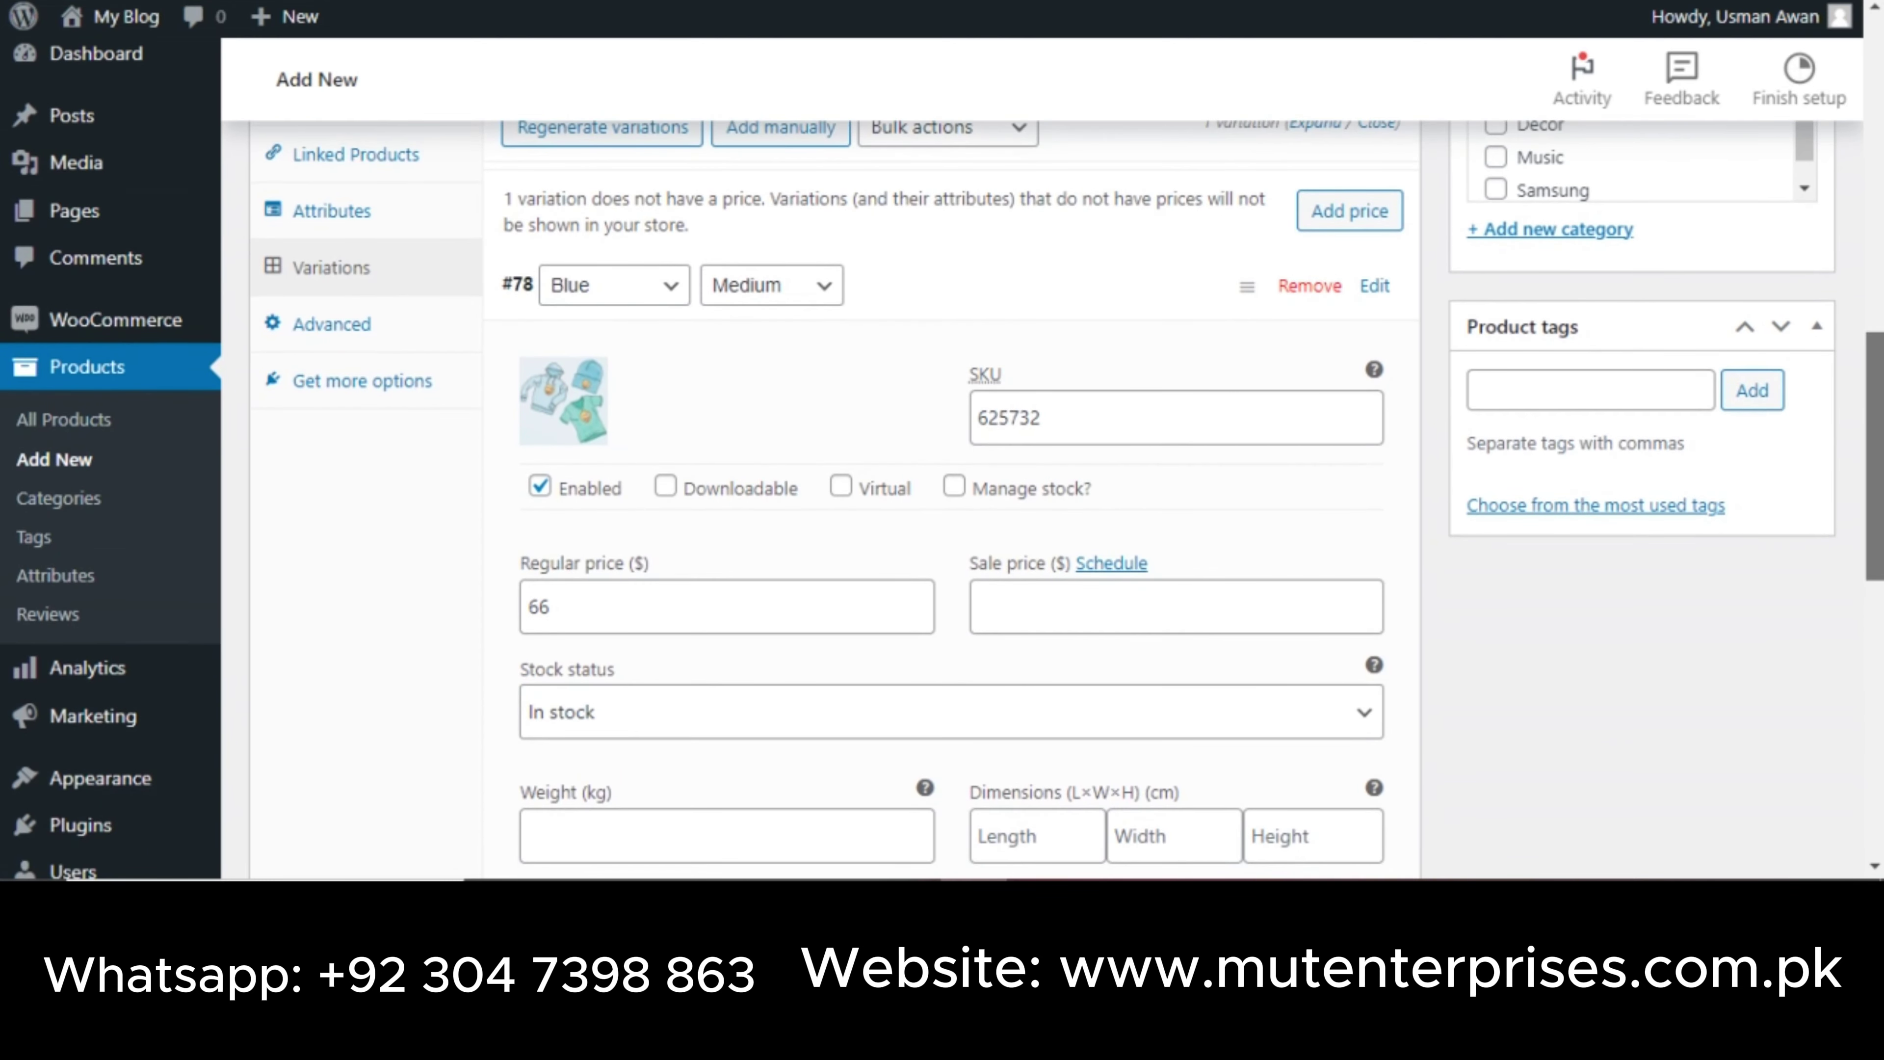
scroll(742, 593, down, 7)
click(551, 640)
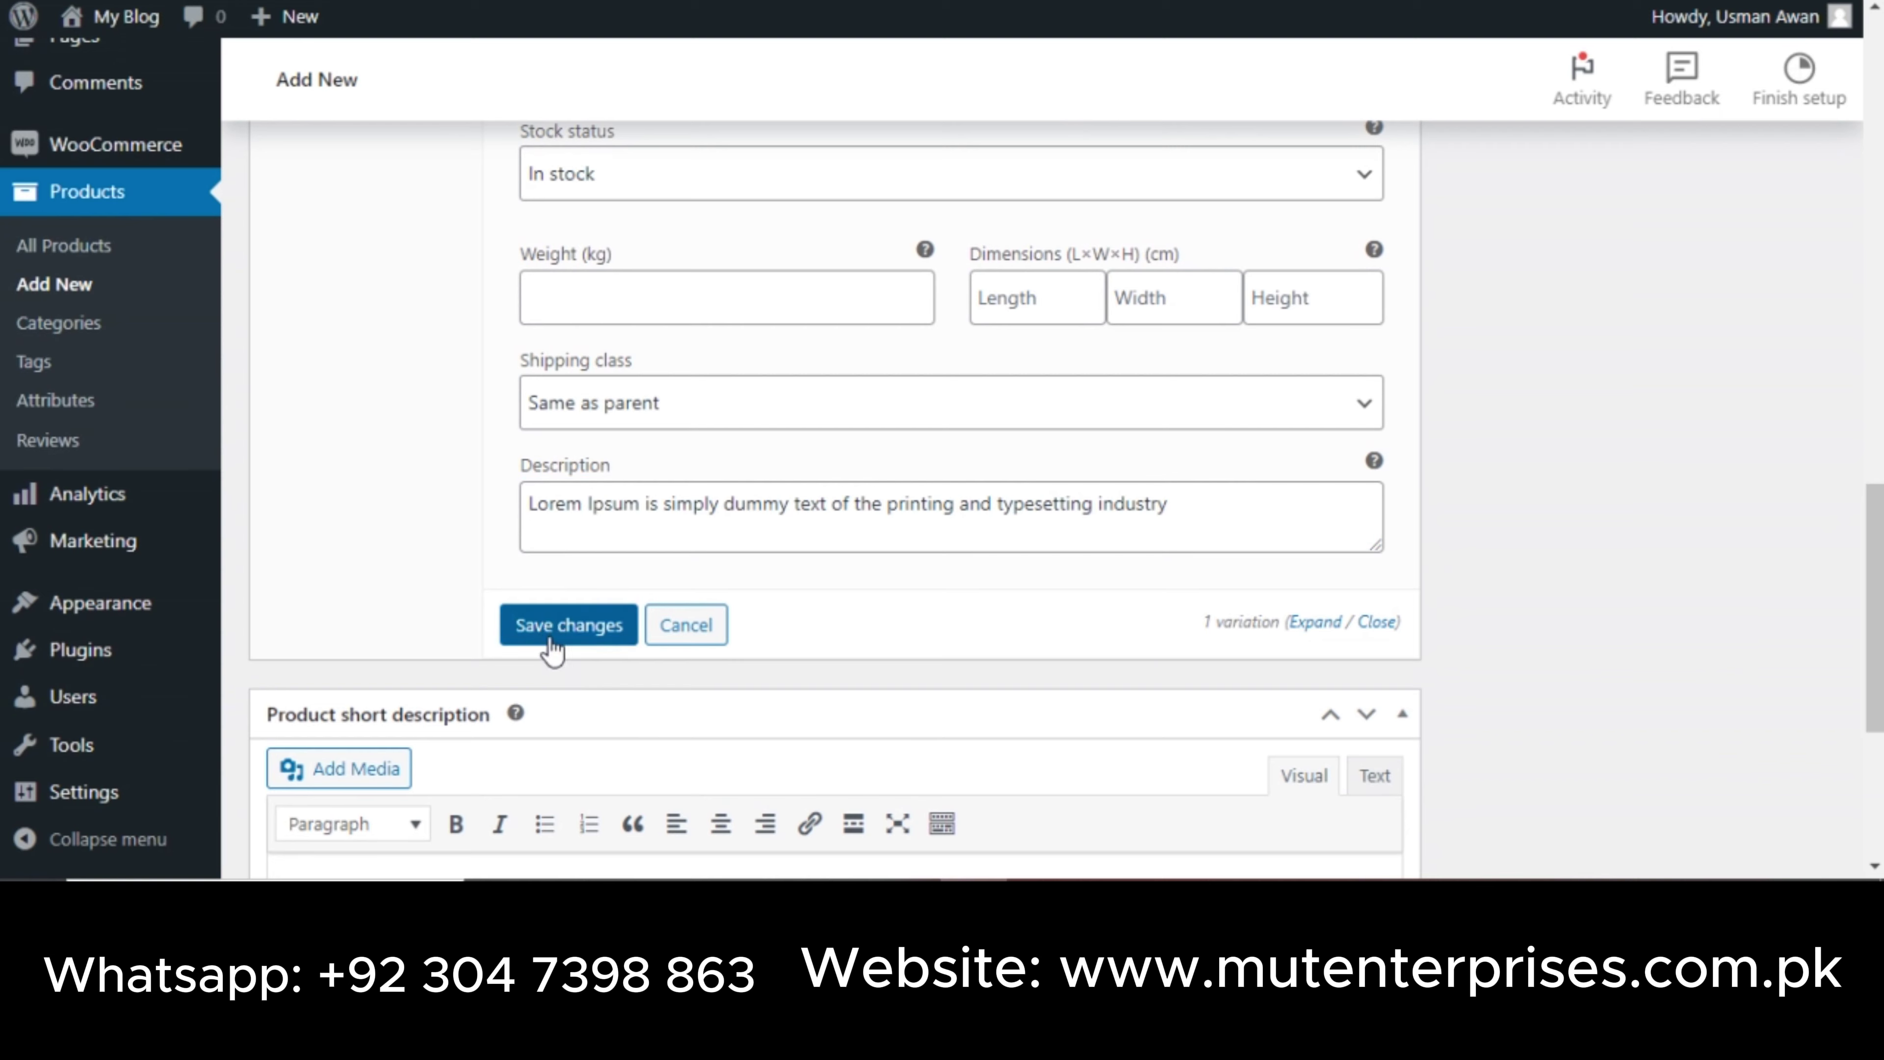
Fill the product short description with "Lorem Ipsum is simply dummy text of the printing and typesetting industry", with Lorem Ipsum in bold.
scroll(1669, 666, up, 4)
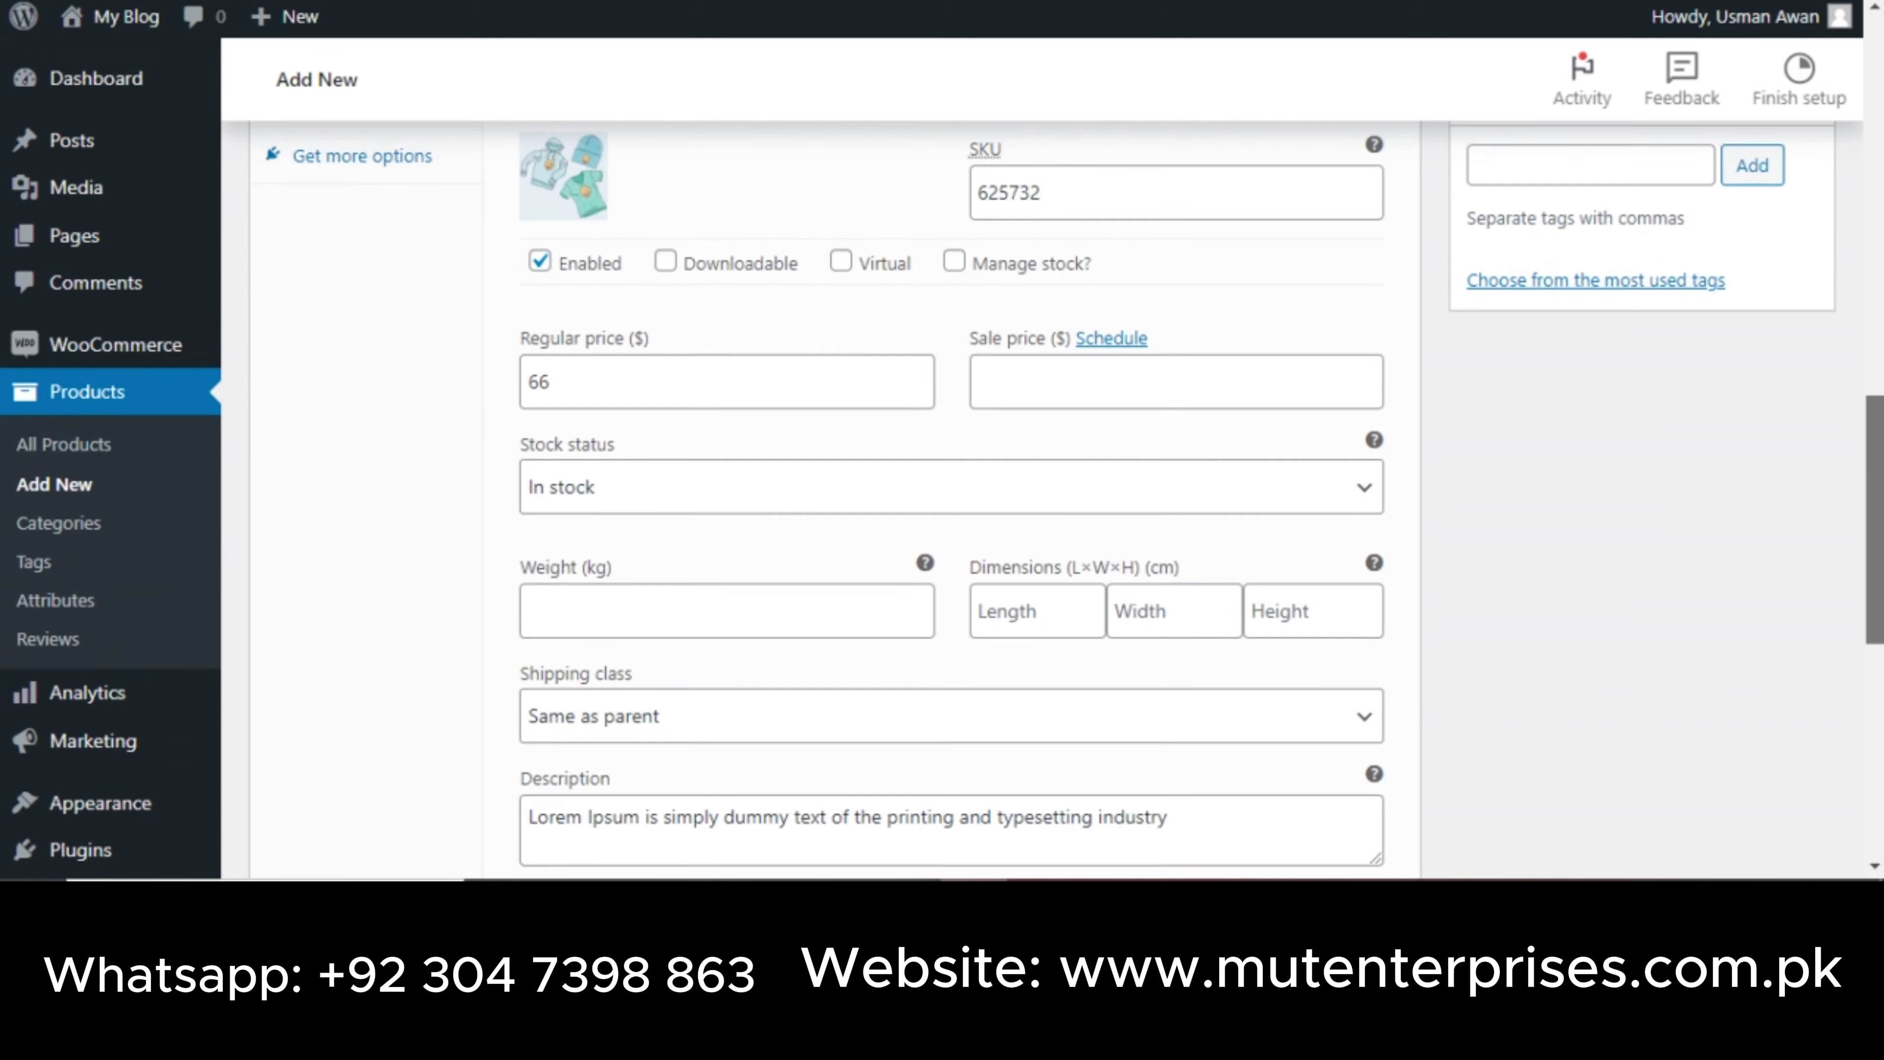
scroll(1880, 463, up, 3)
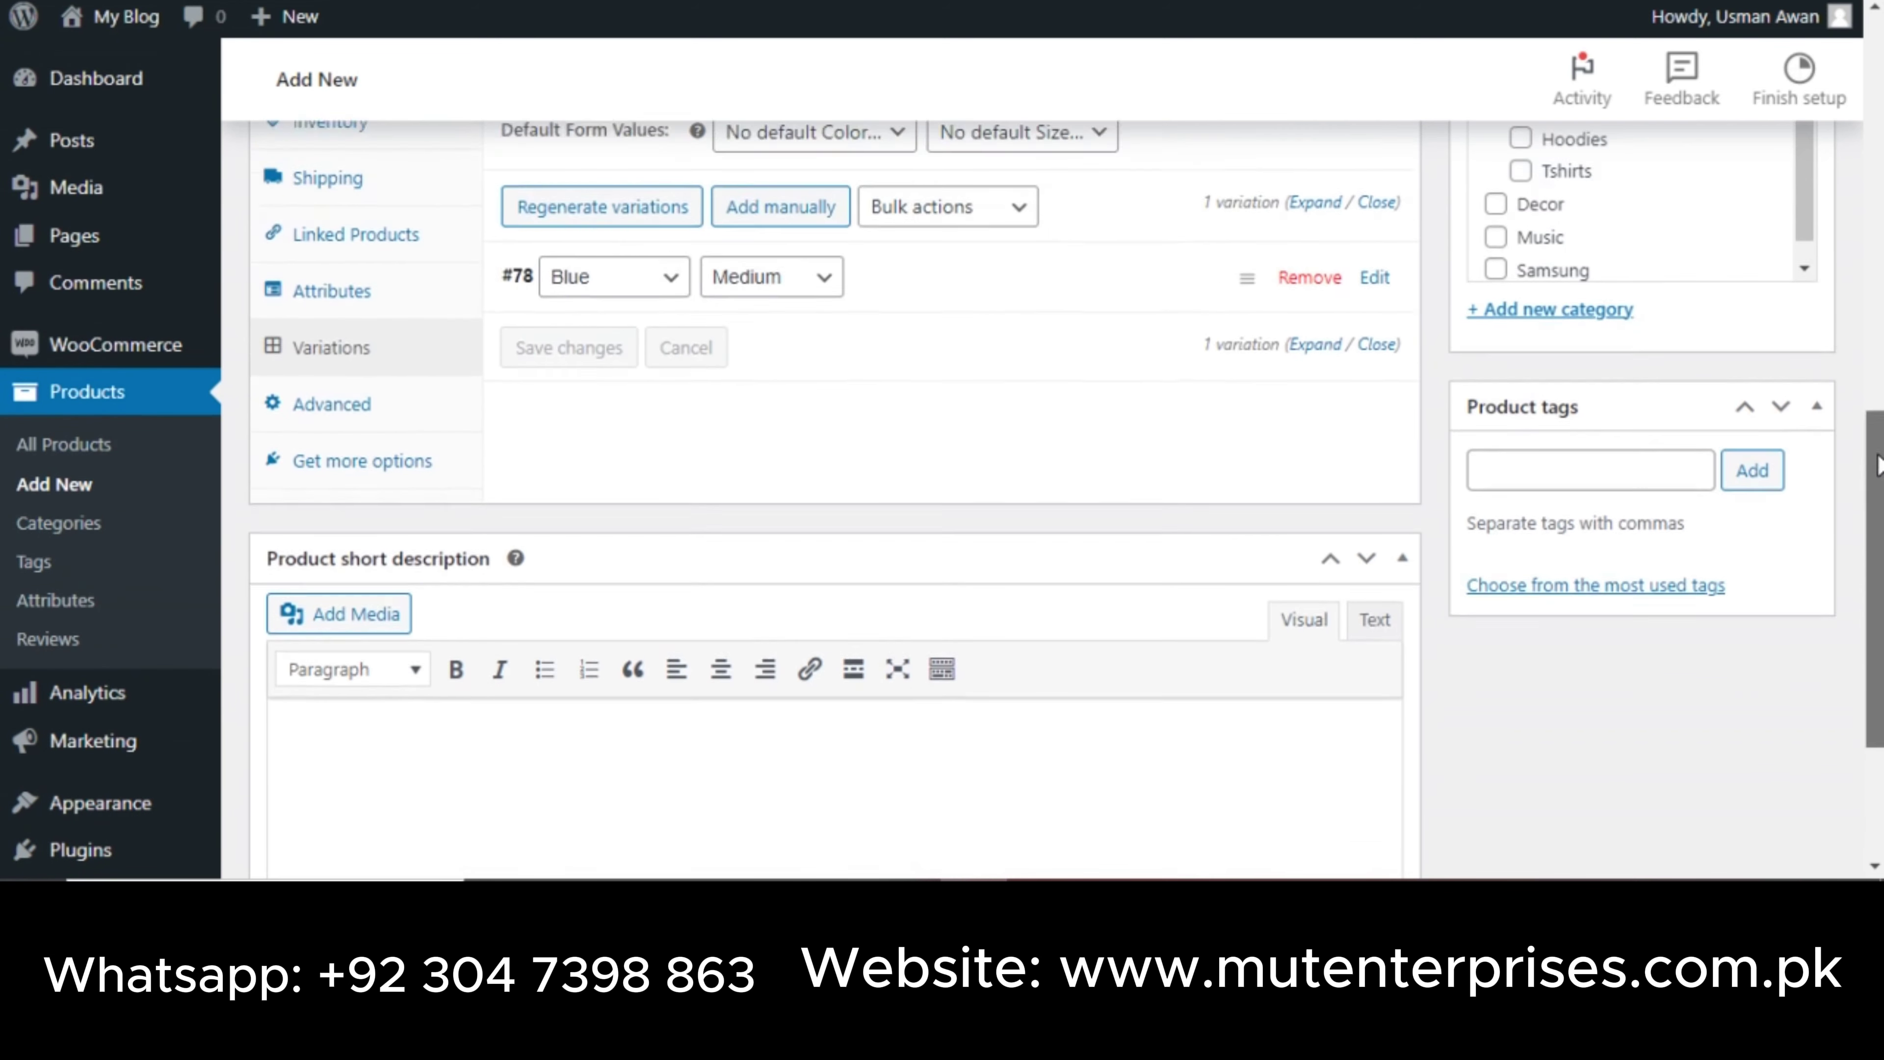
drag(1879, 465, 1879, 446)
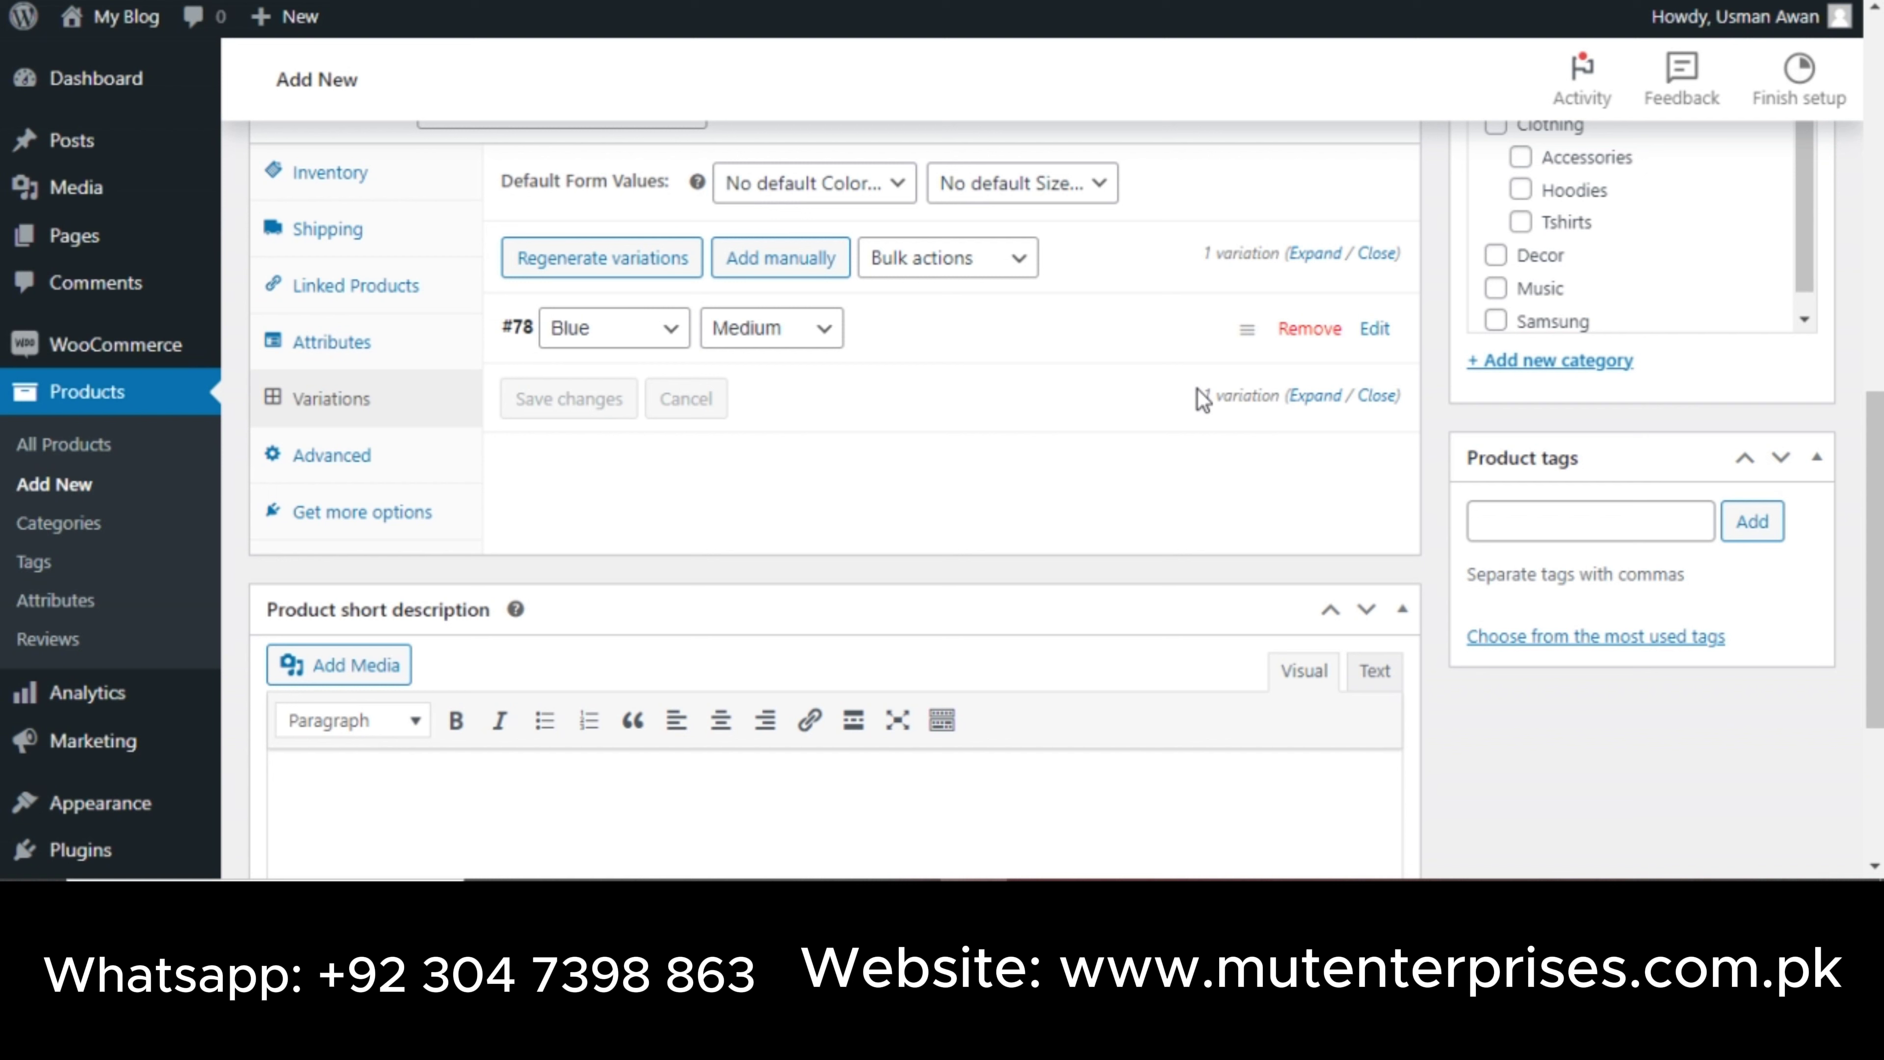
click(752, 778)
text(Lorem Ipsum is simply dummy text of the printing and typesetting industry)
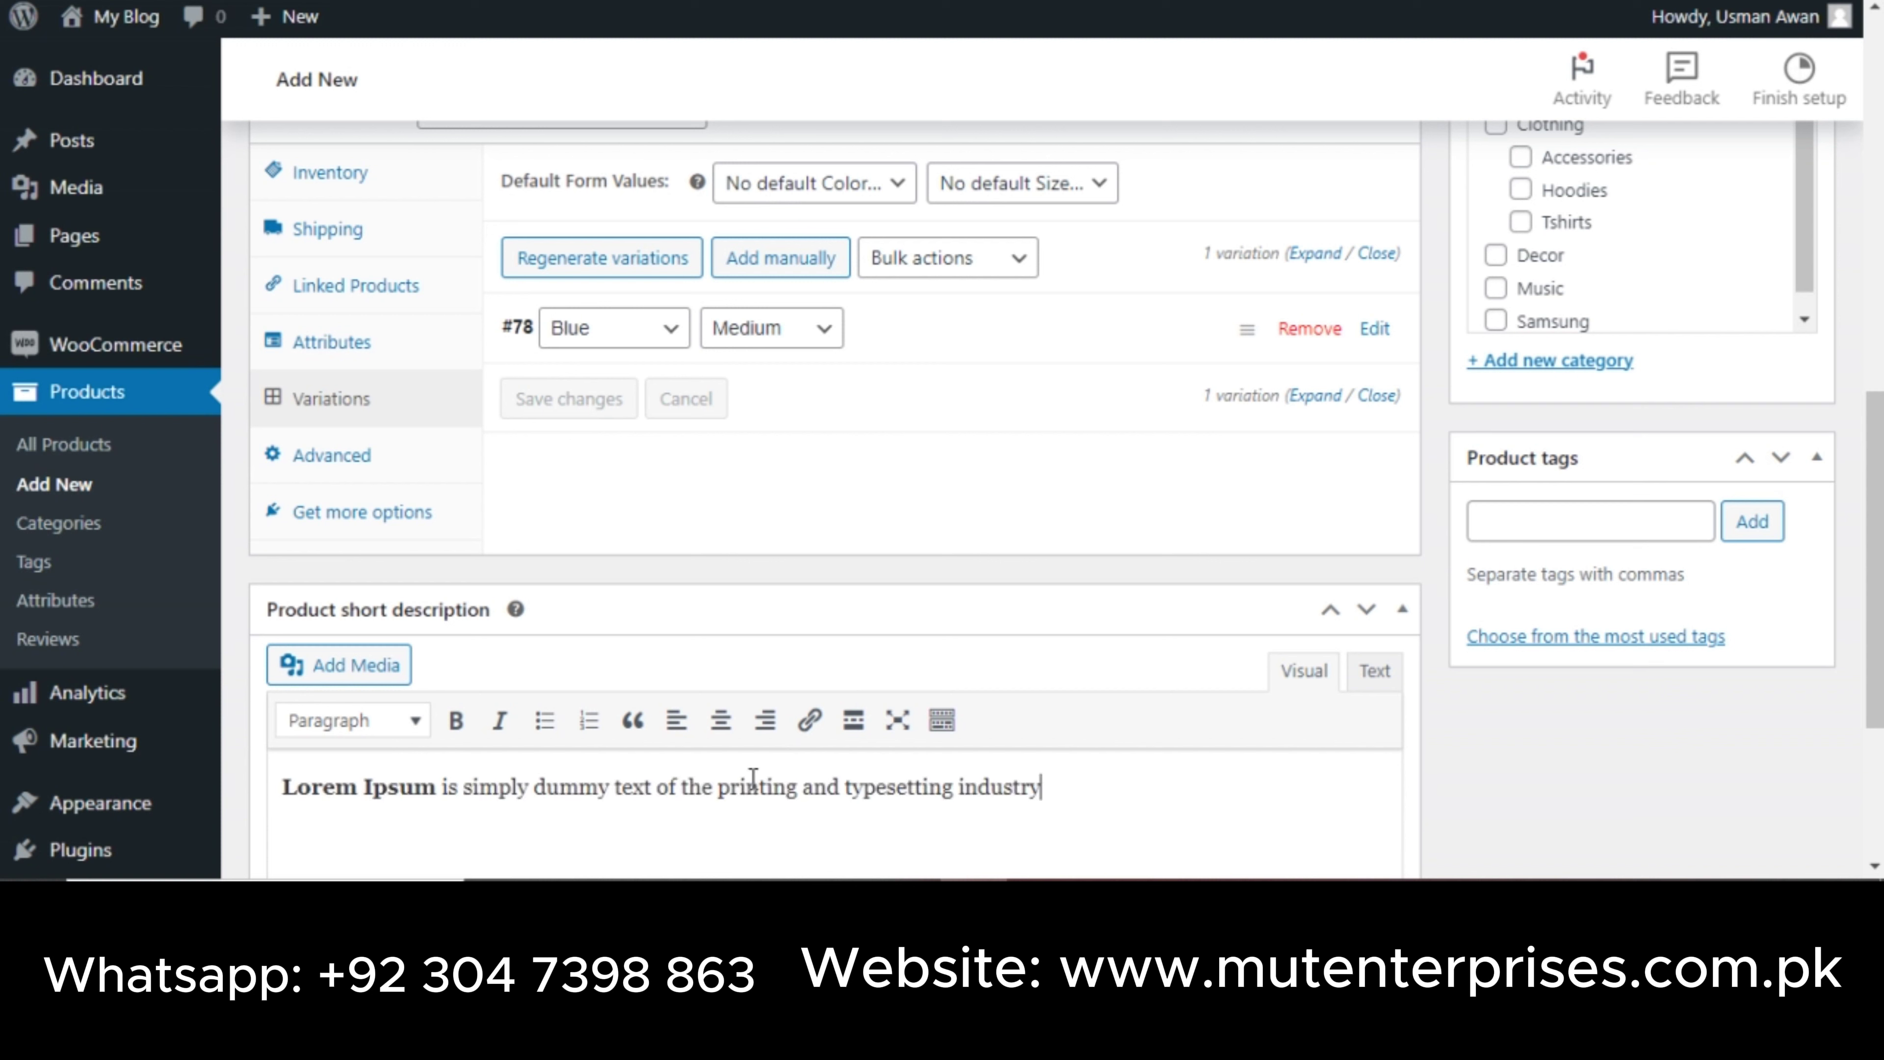
Set the hoodie, beanie and green T-shirt picture from the media library as the main product image.
drag(1875, 565, 1880, 338)
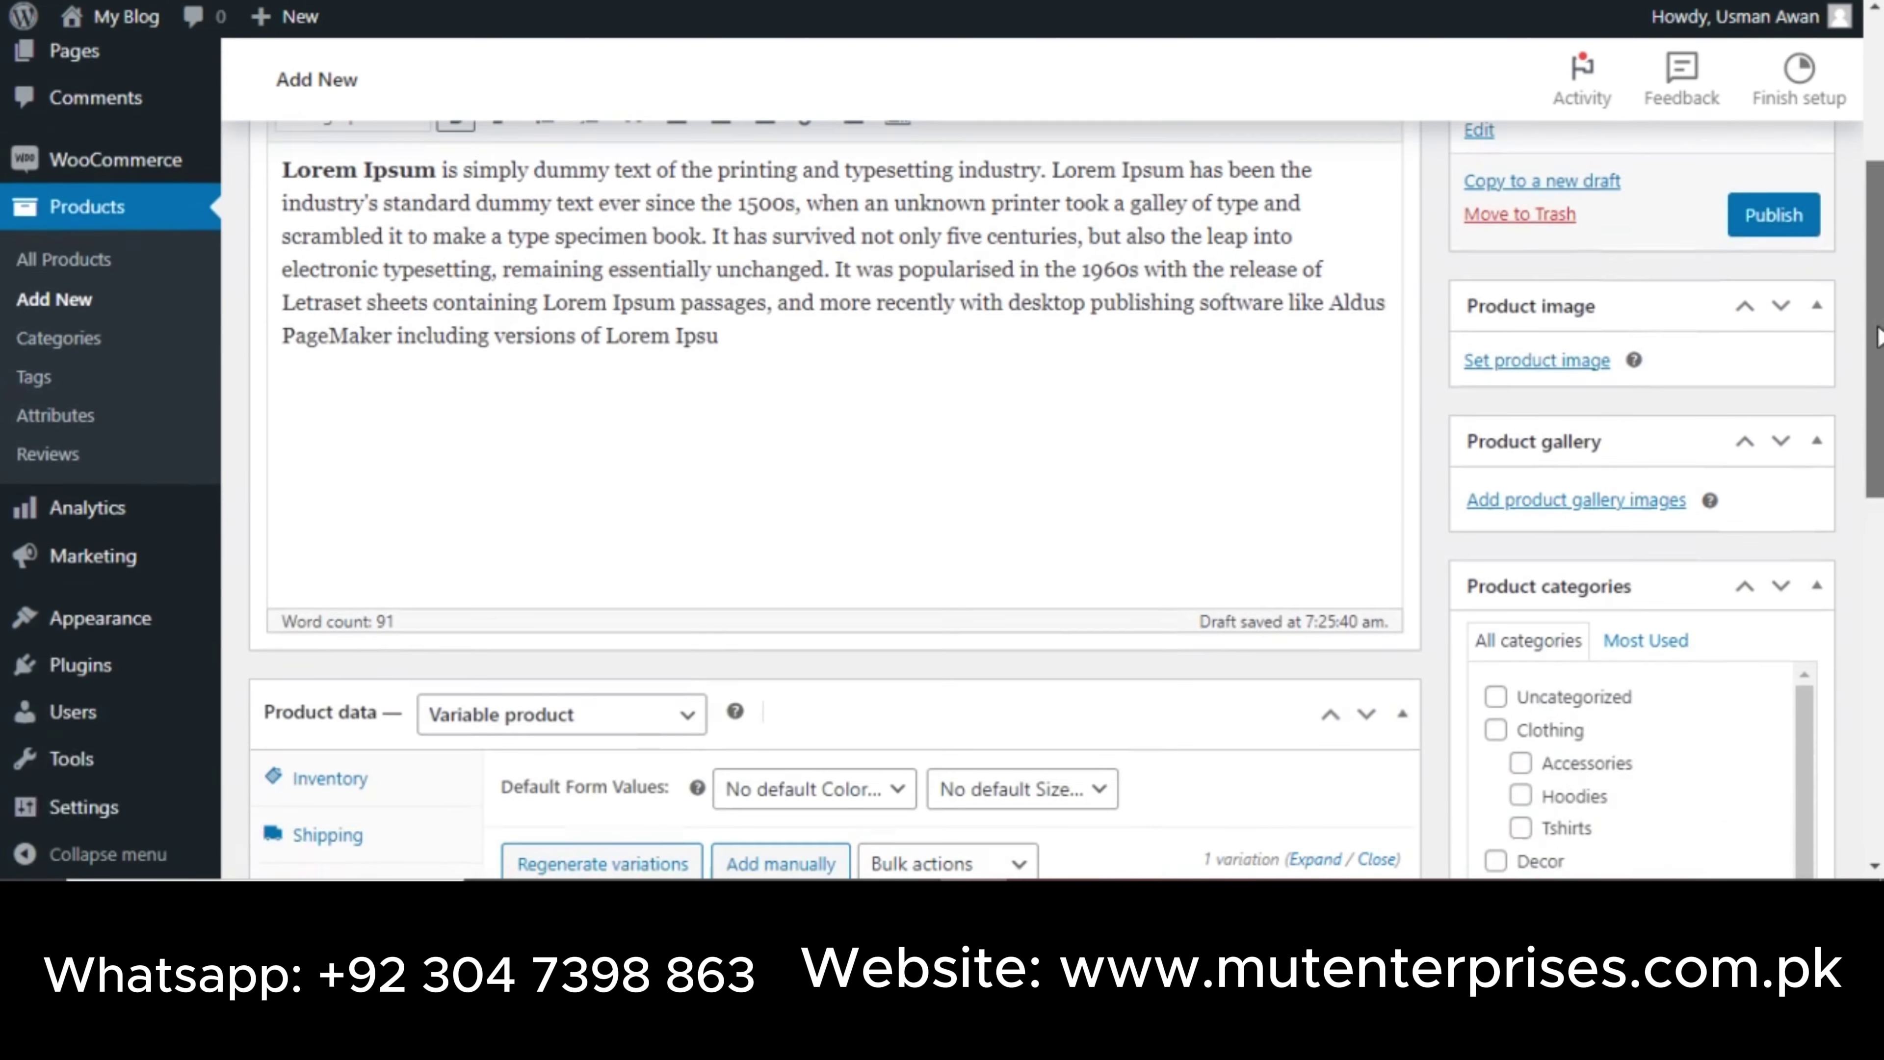
click(1537, 358)
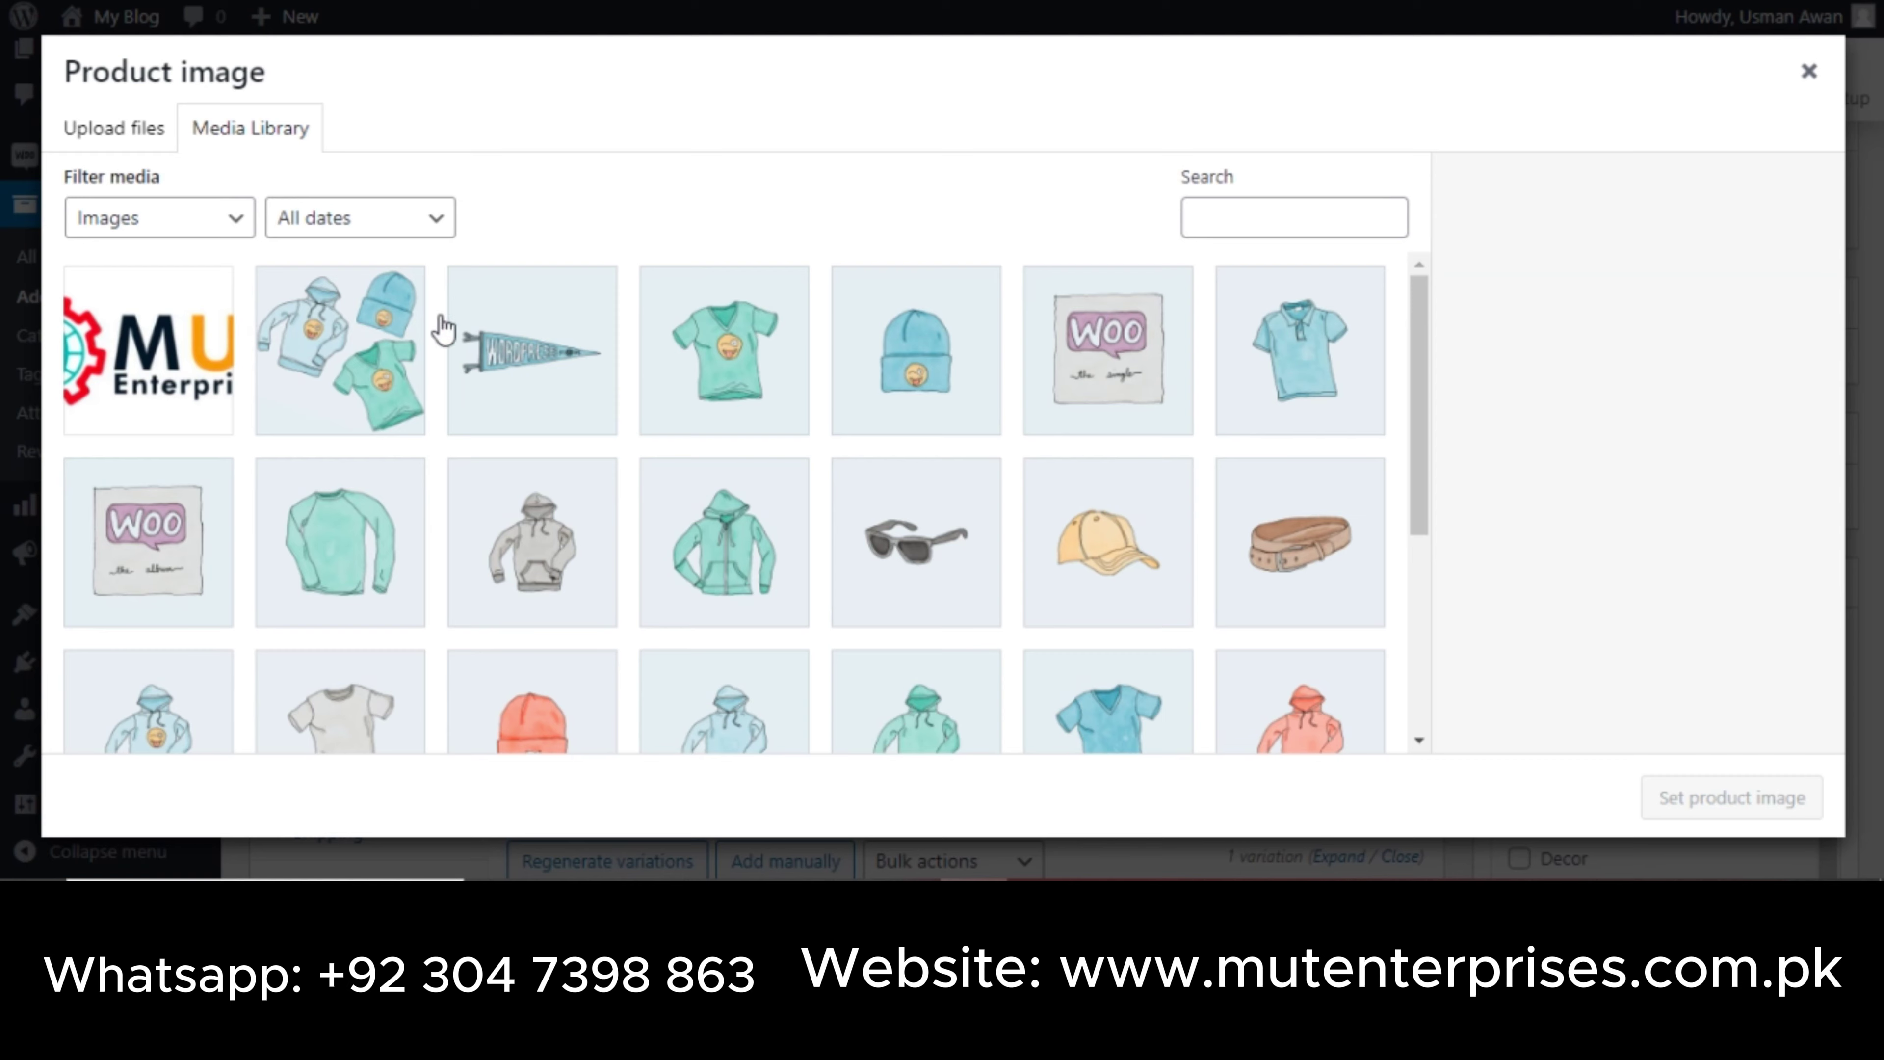
click(416, 330)
click(1751, 805)
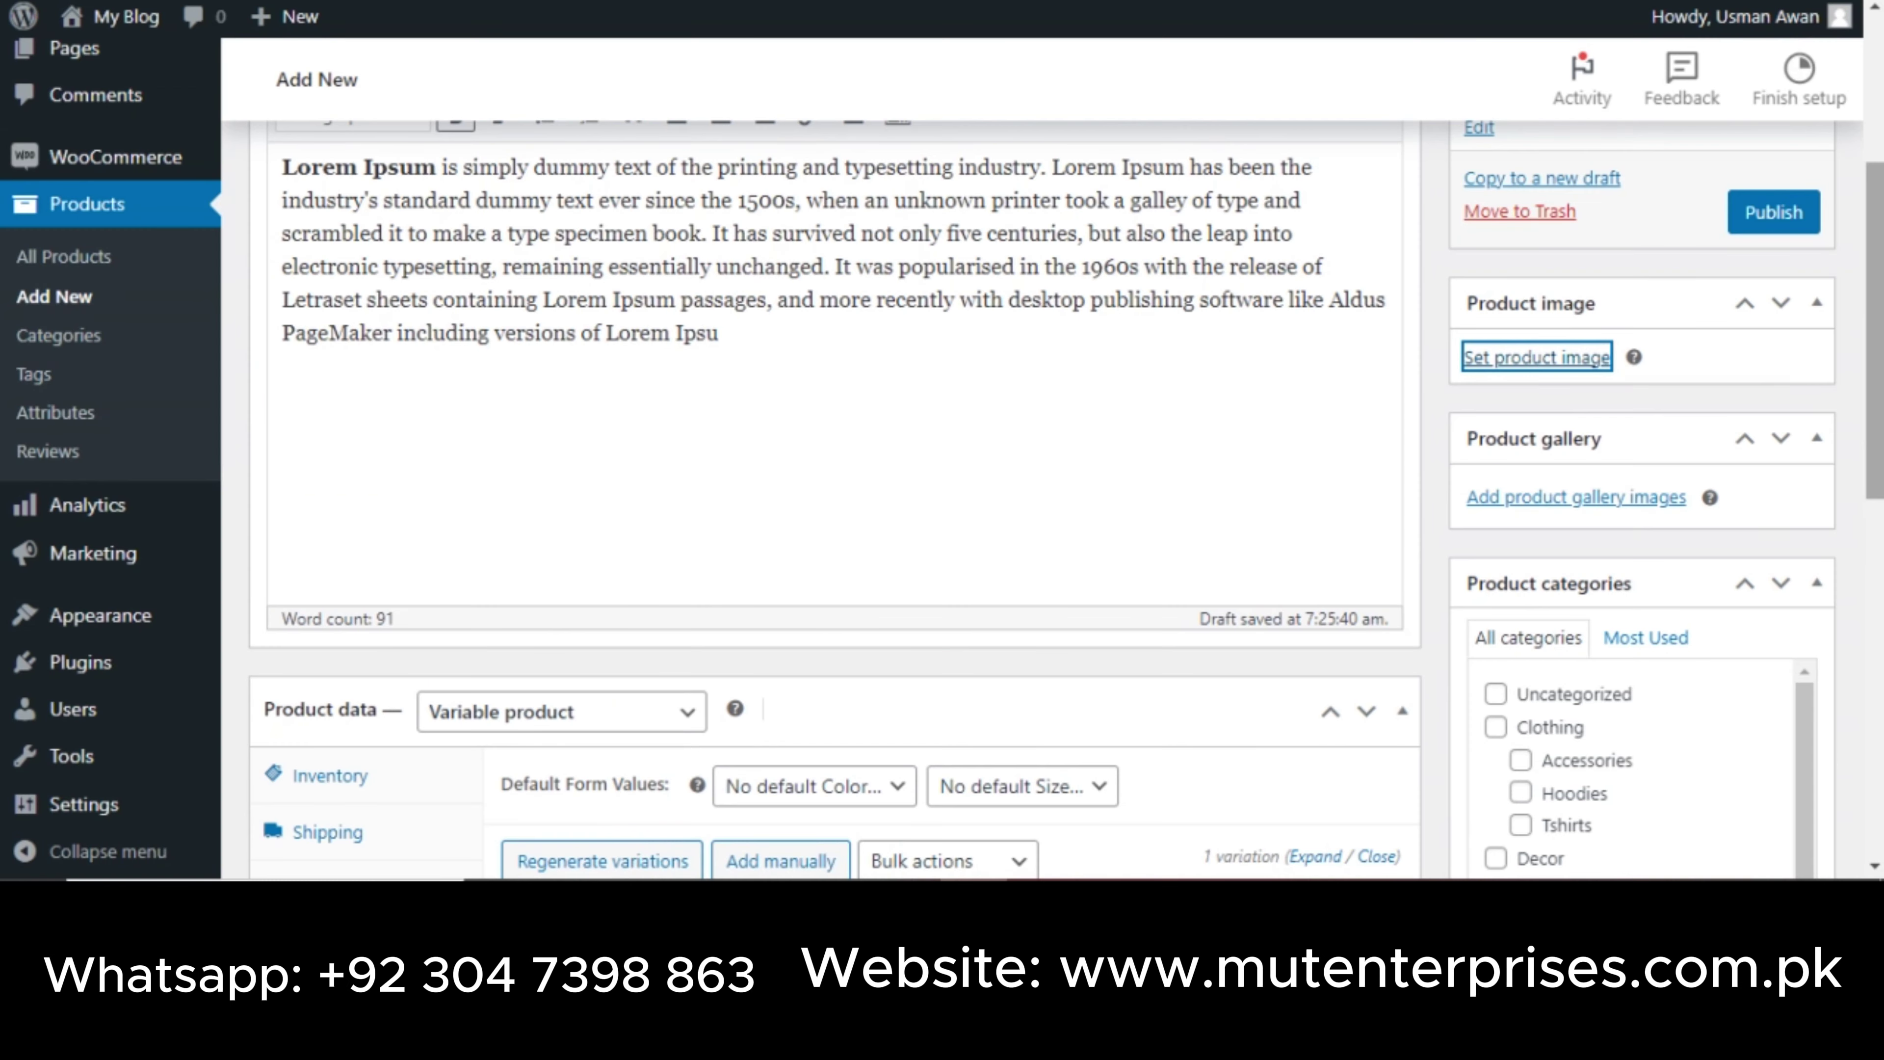
Add the nine consecutive media library images from logo-1.jpg through hoodie-with-pocket-2.jpg to the product gallery.
scroll(890, 482, down, 5)
scroll(1669, 552, down, 1)
click(1641, 565)
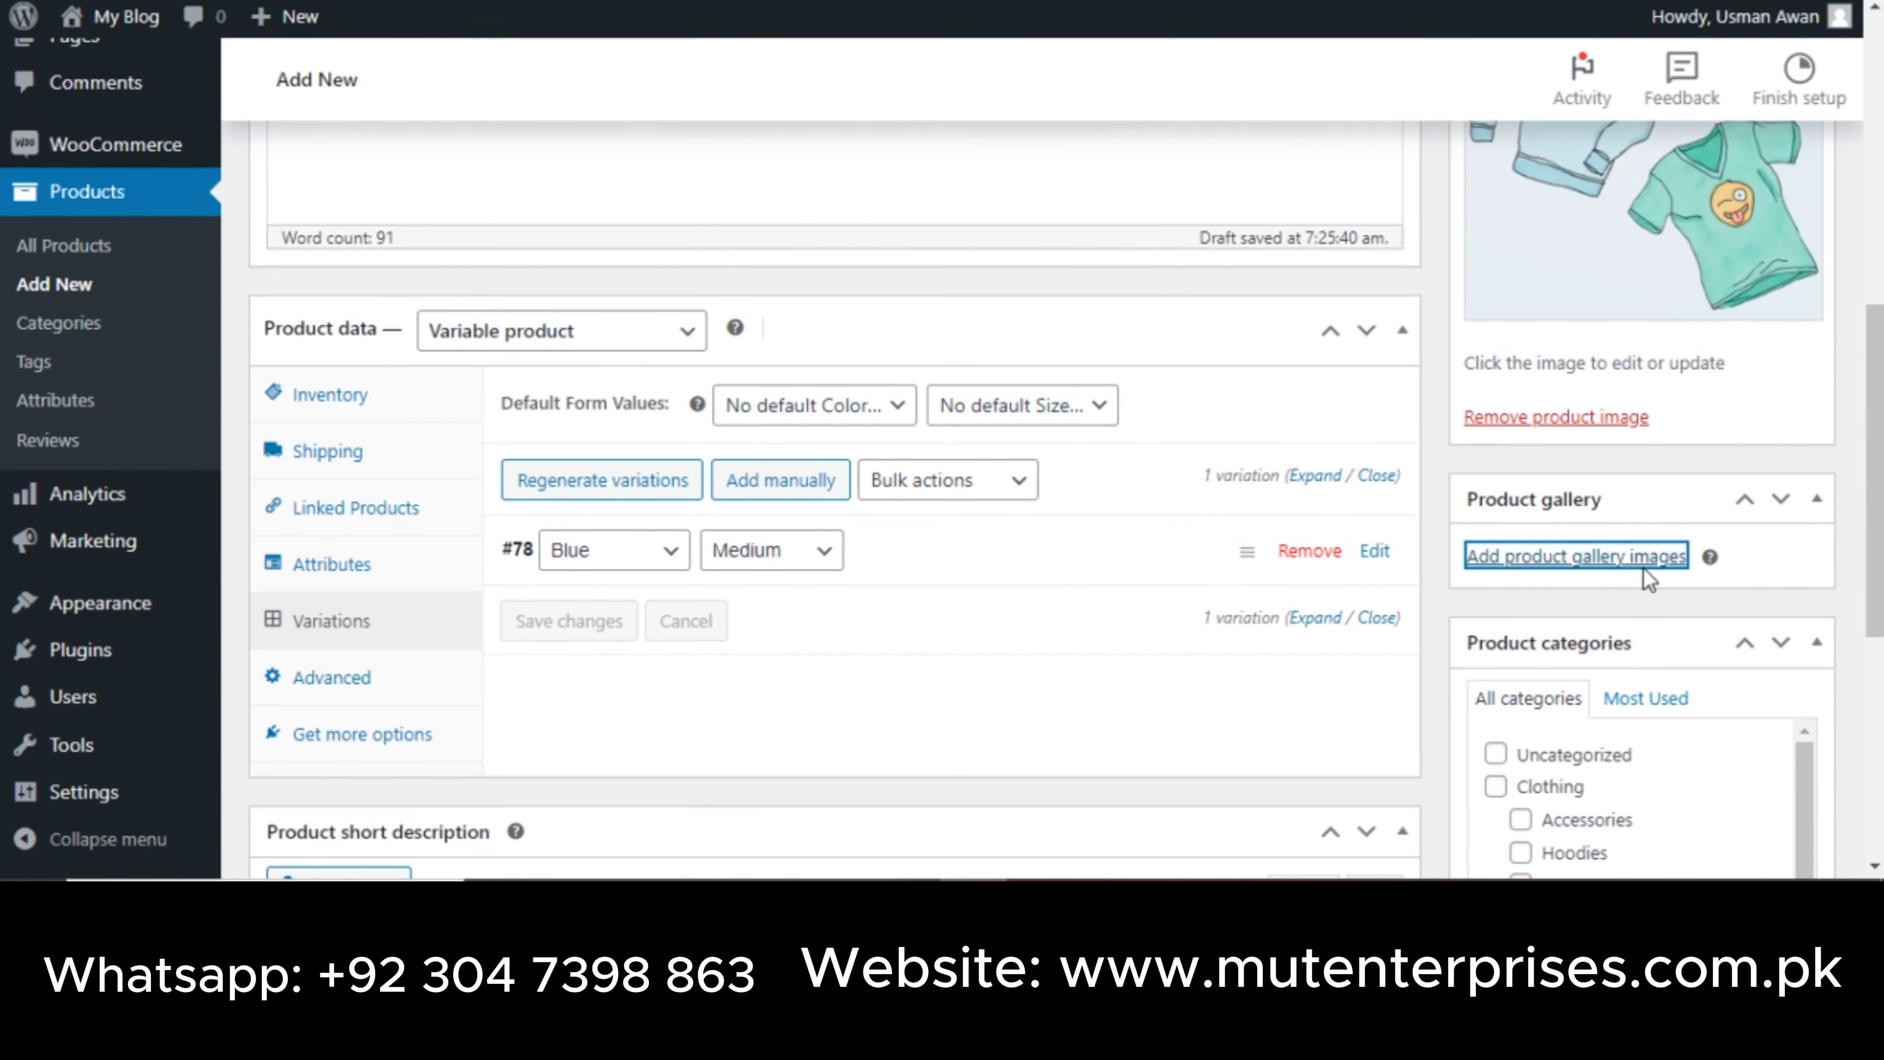
click(1513, 568)
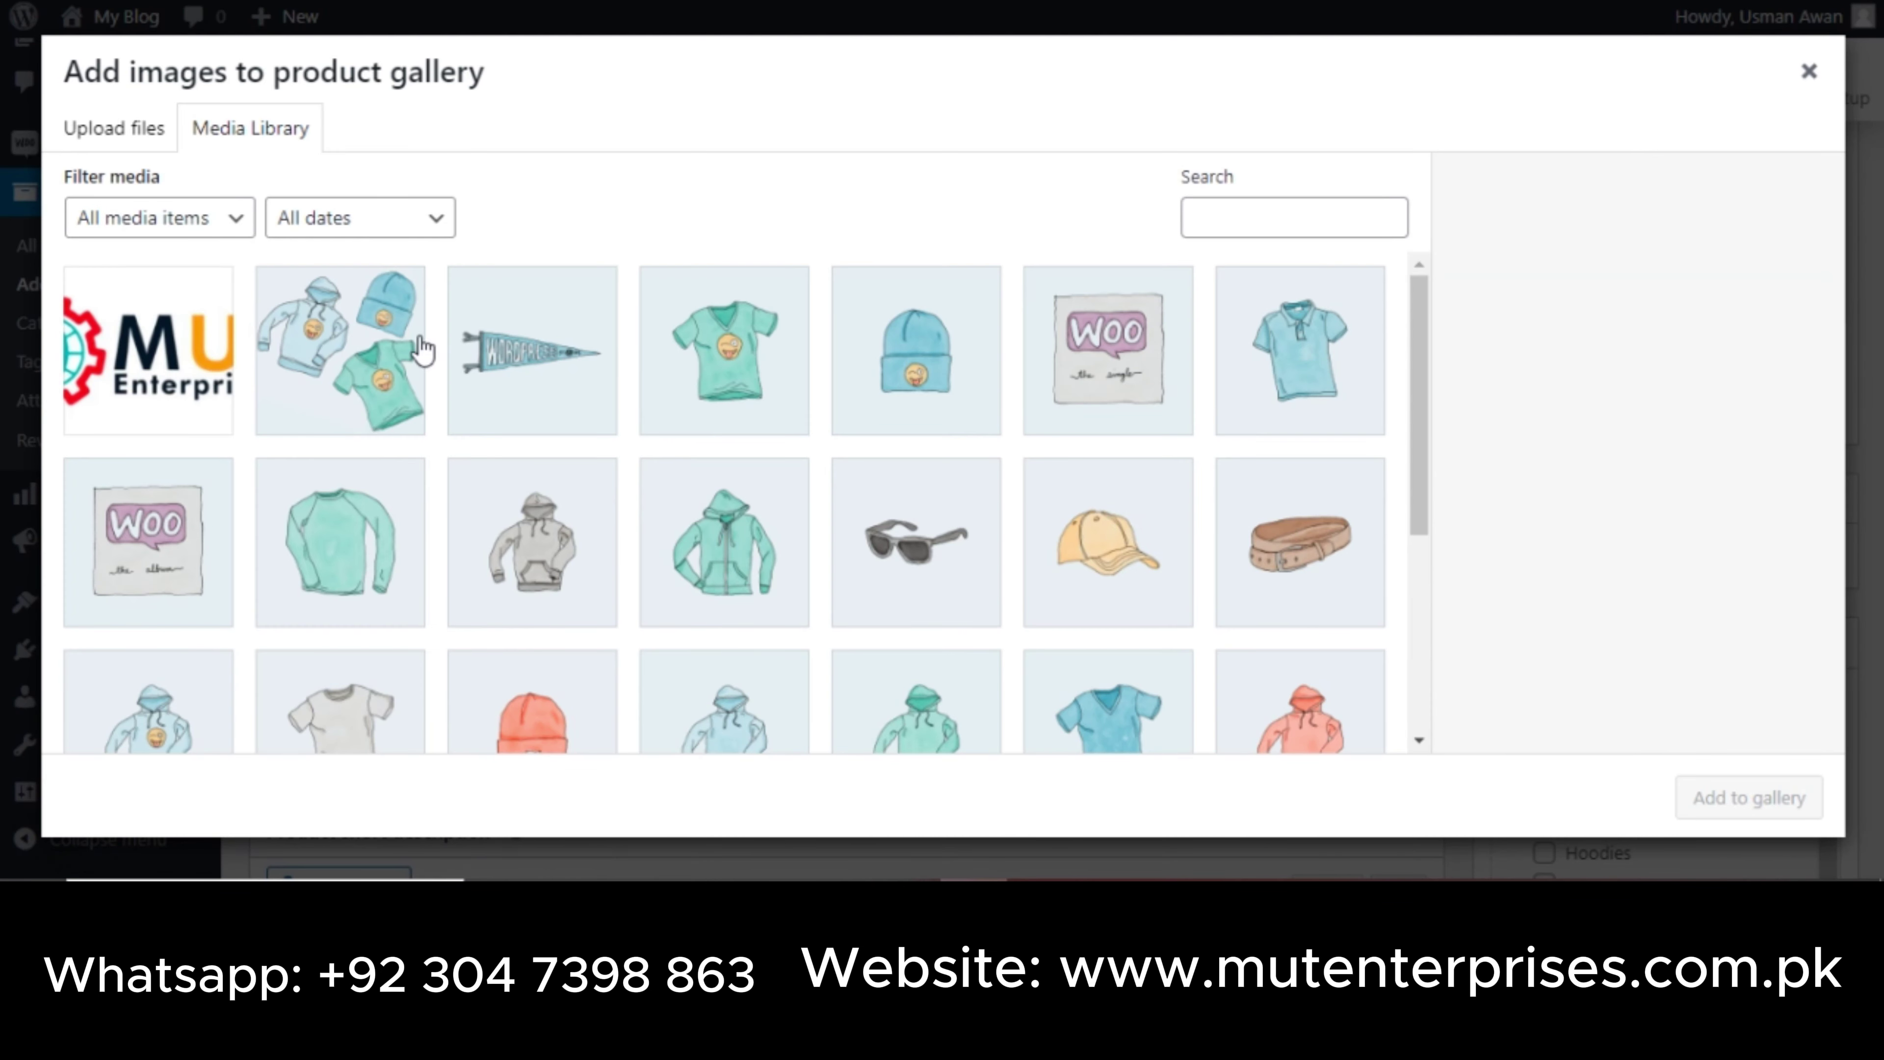
click(423, 349)
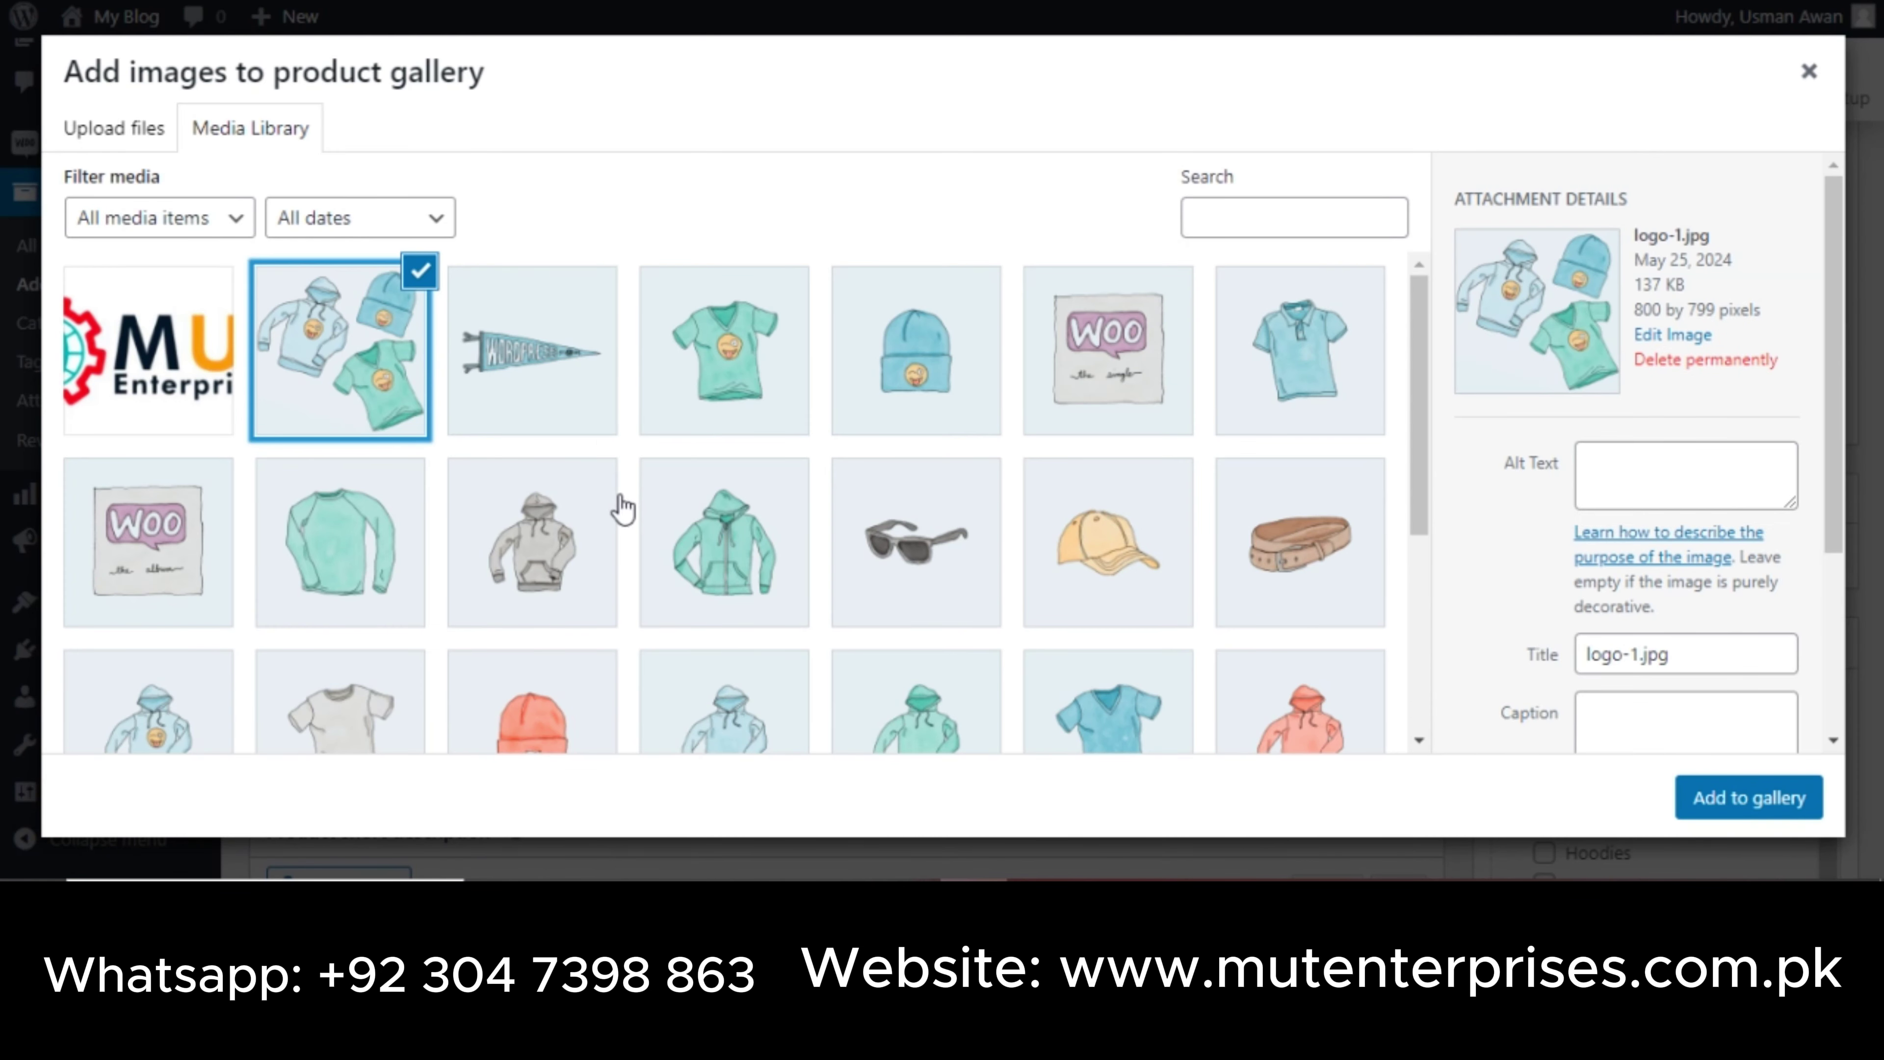
shift+click(611, 542)
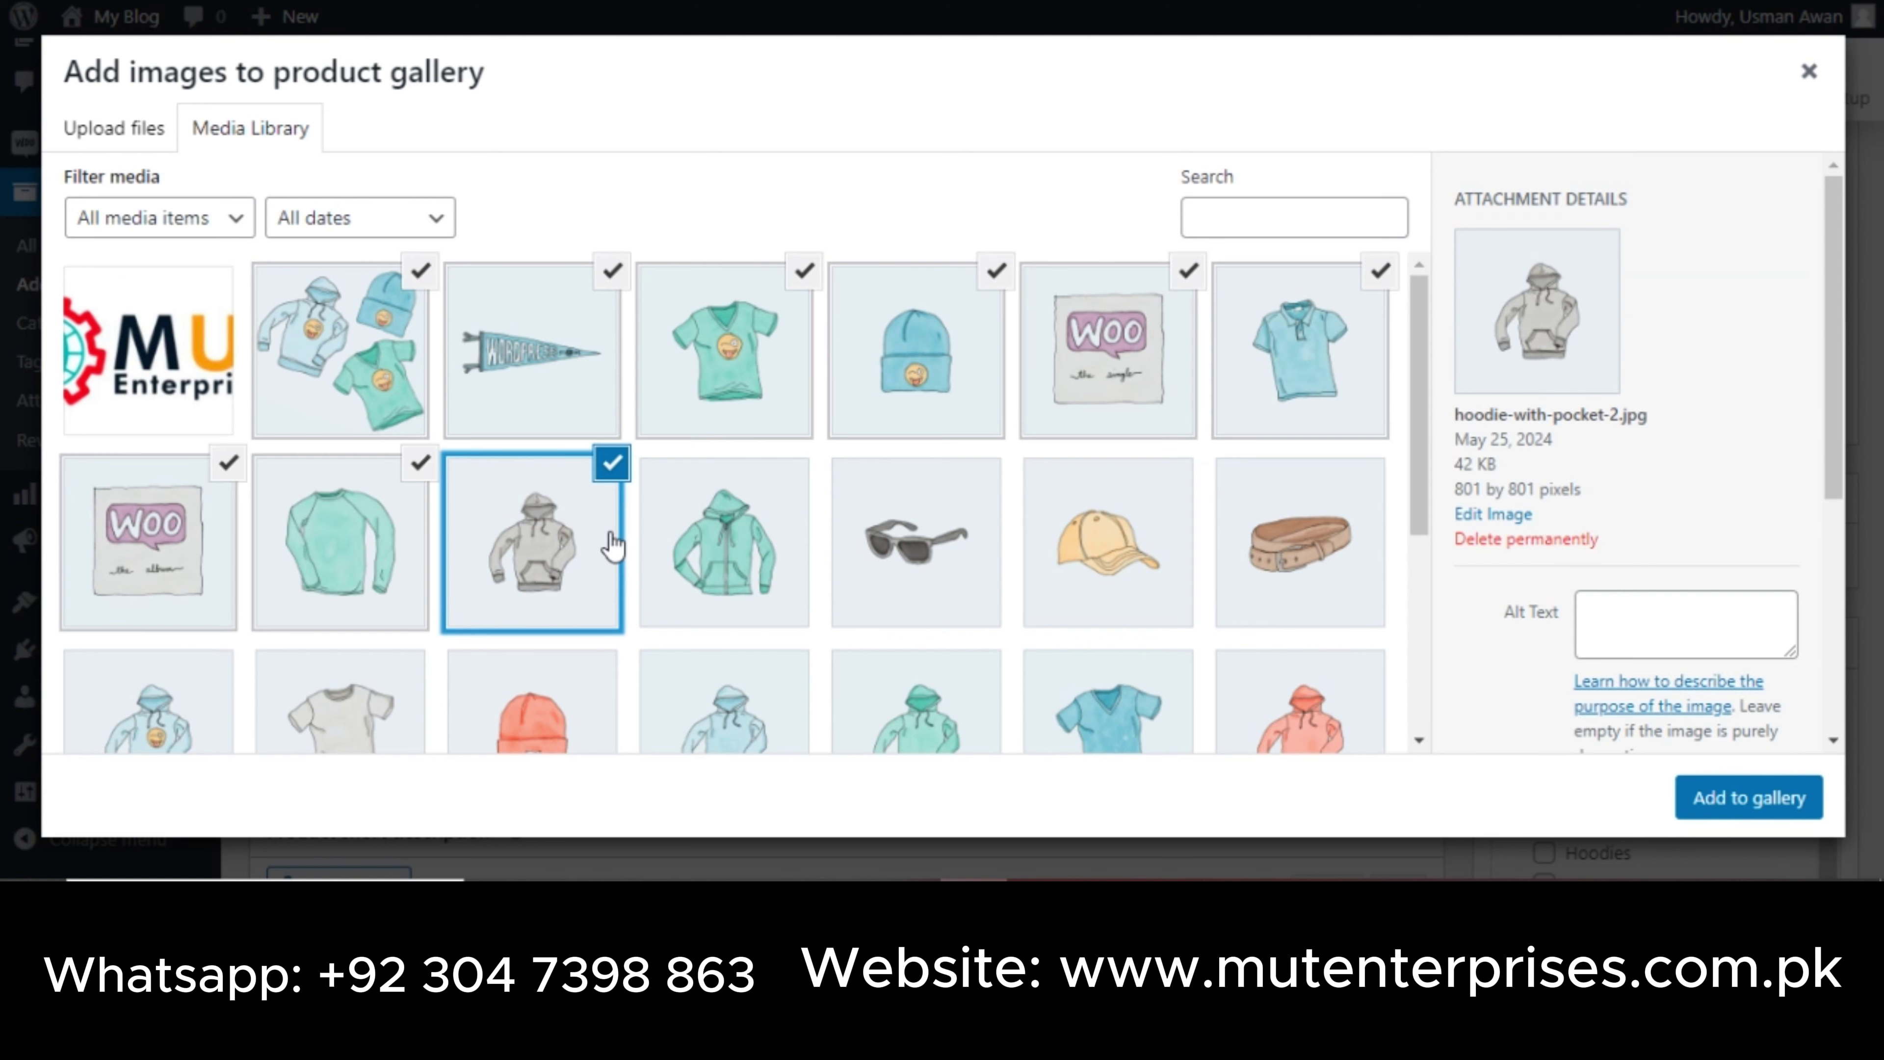
click(1762, 798)
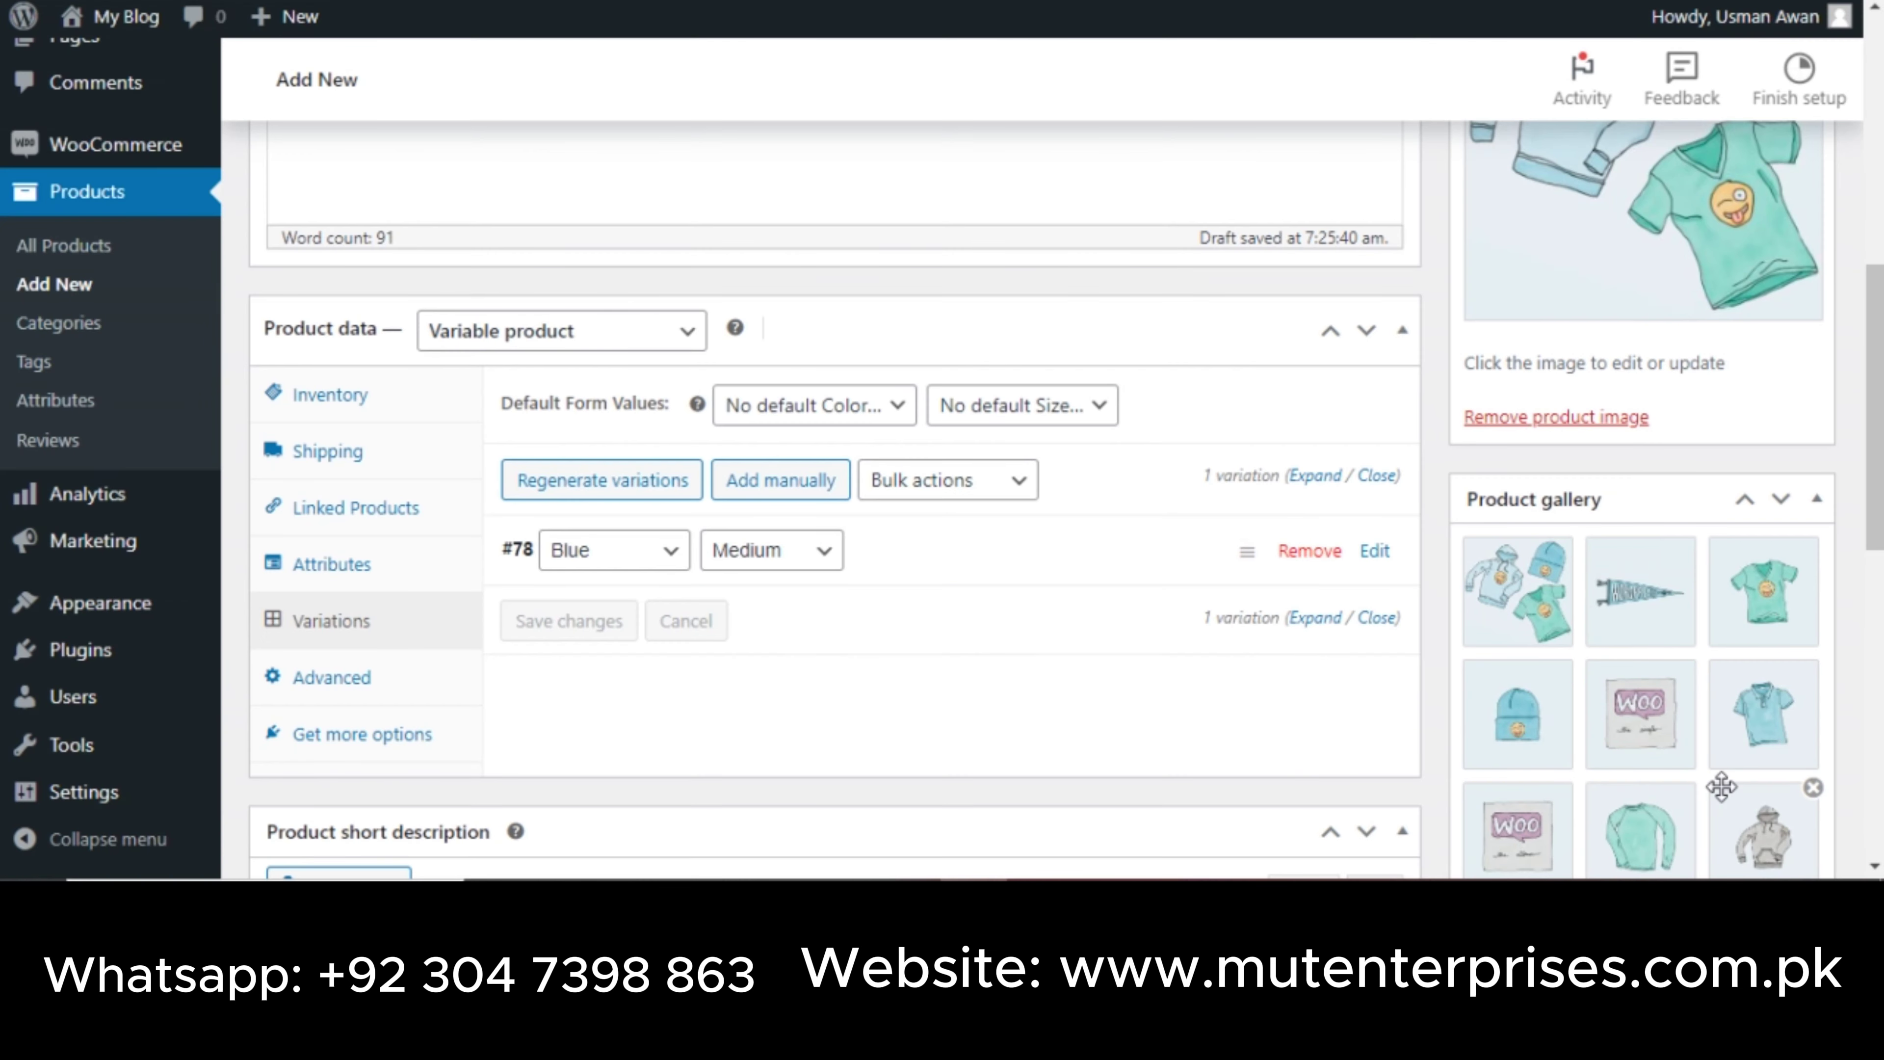
Assign the product to the Clothing category and publish it.
drag(1875, 444, 1875, 659)
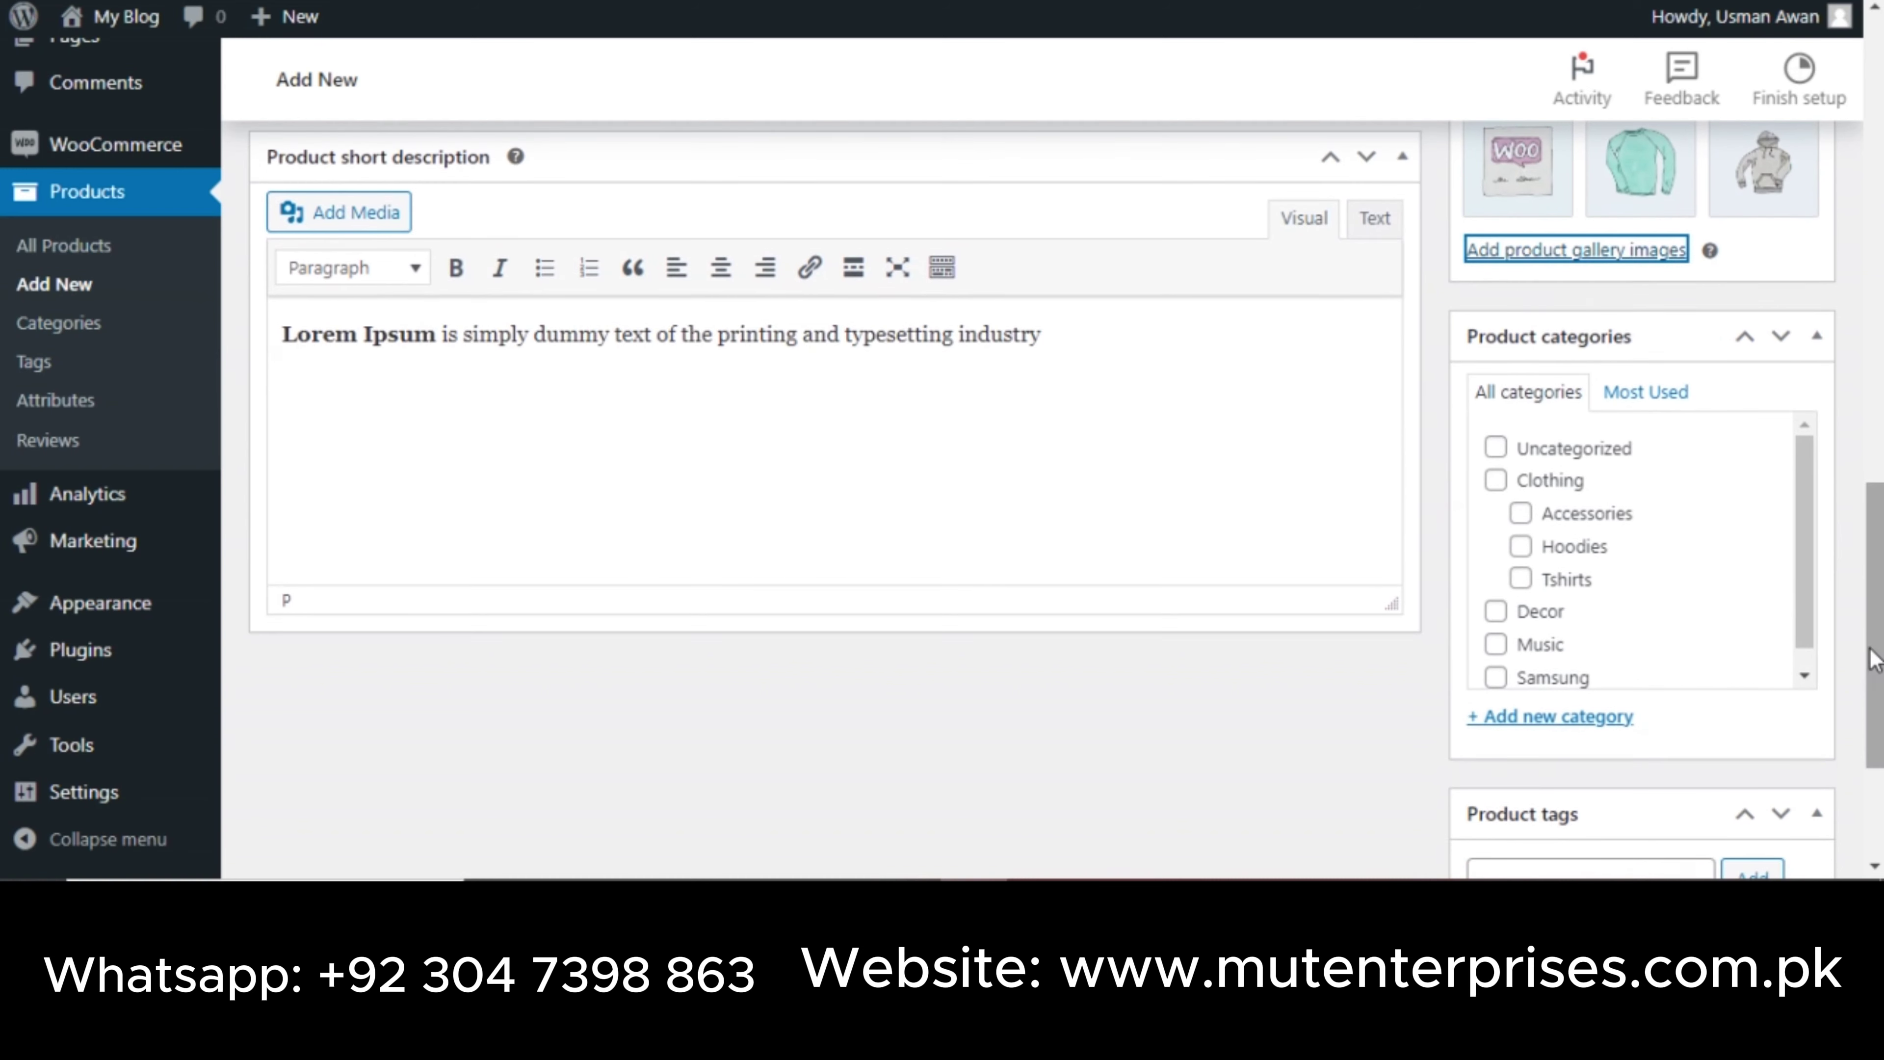
click(1496, 481)
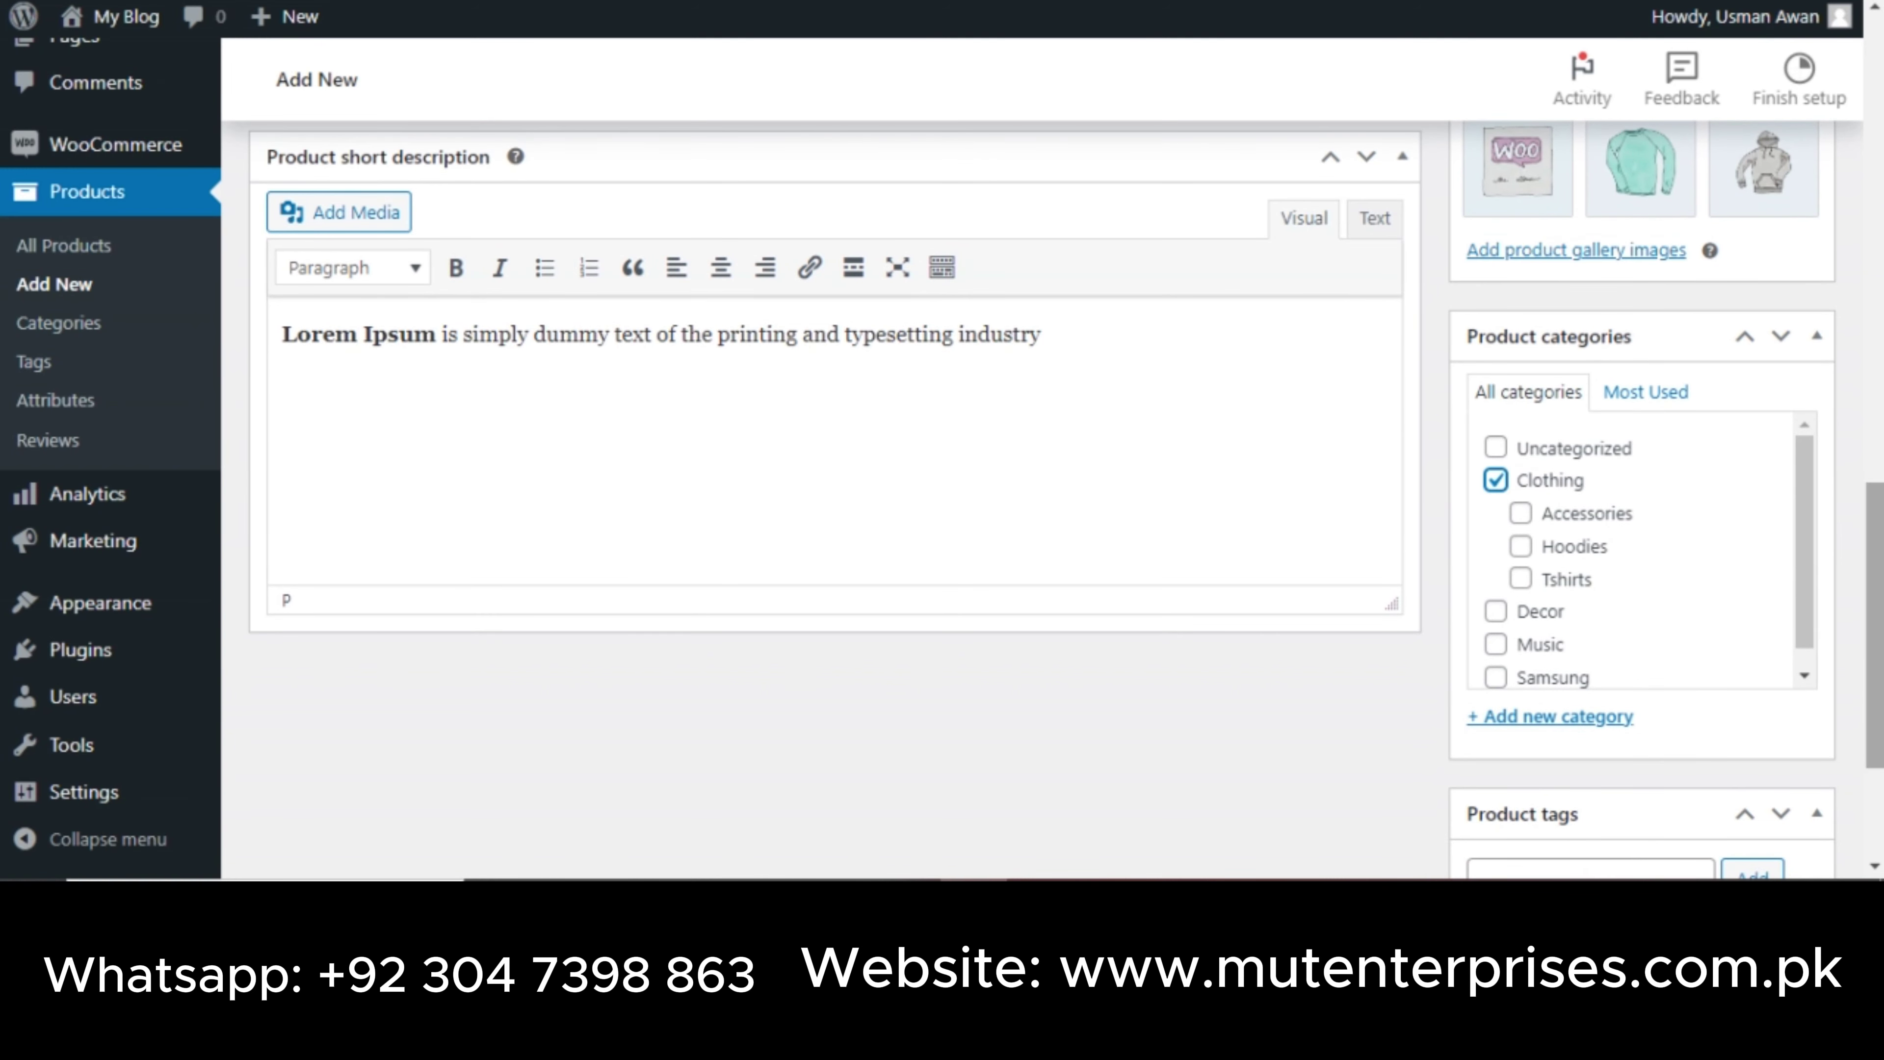
scroll(1716, 724, down, 3)
click(1602, 619)
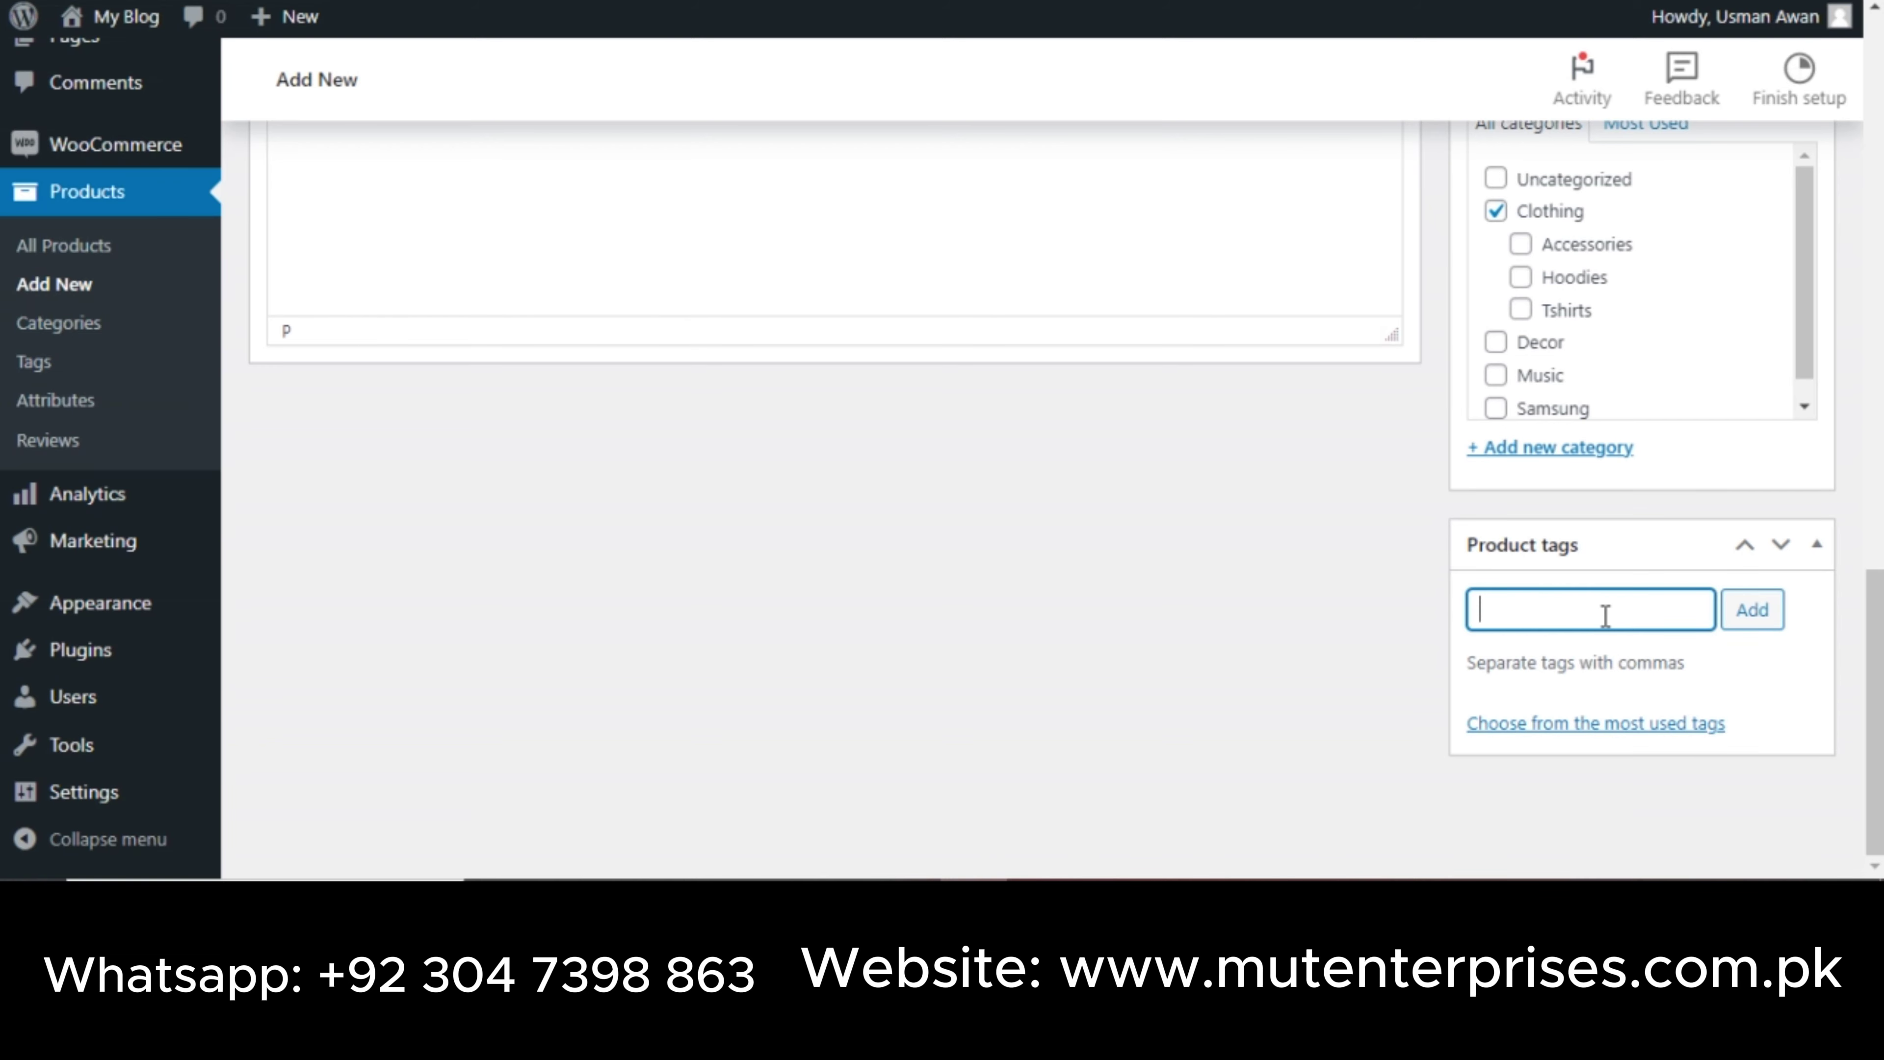
drag(1875, 625, 1844, 219)
drag(1875, 309, 1873, 163)
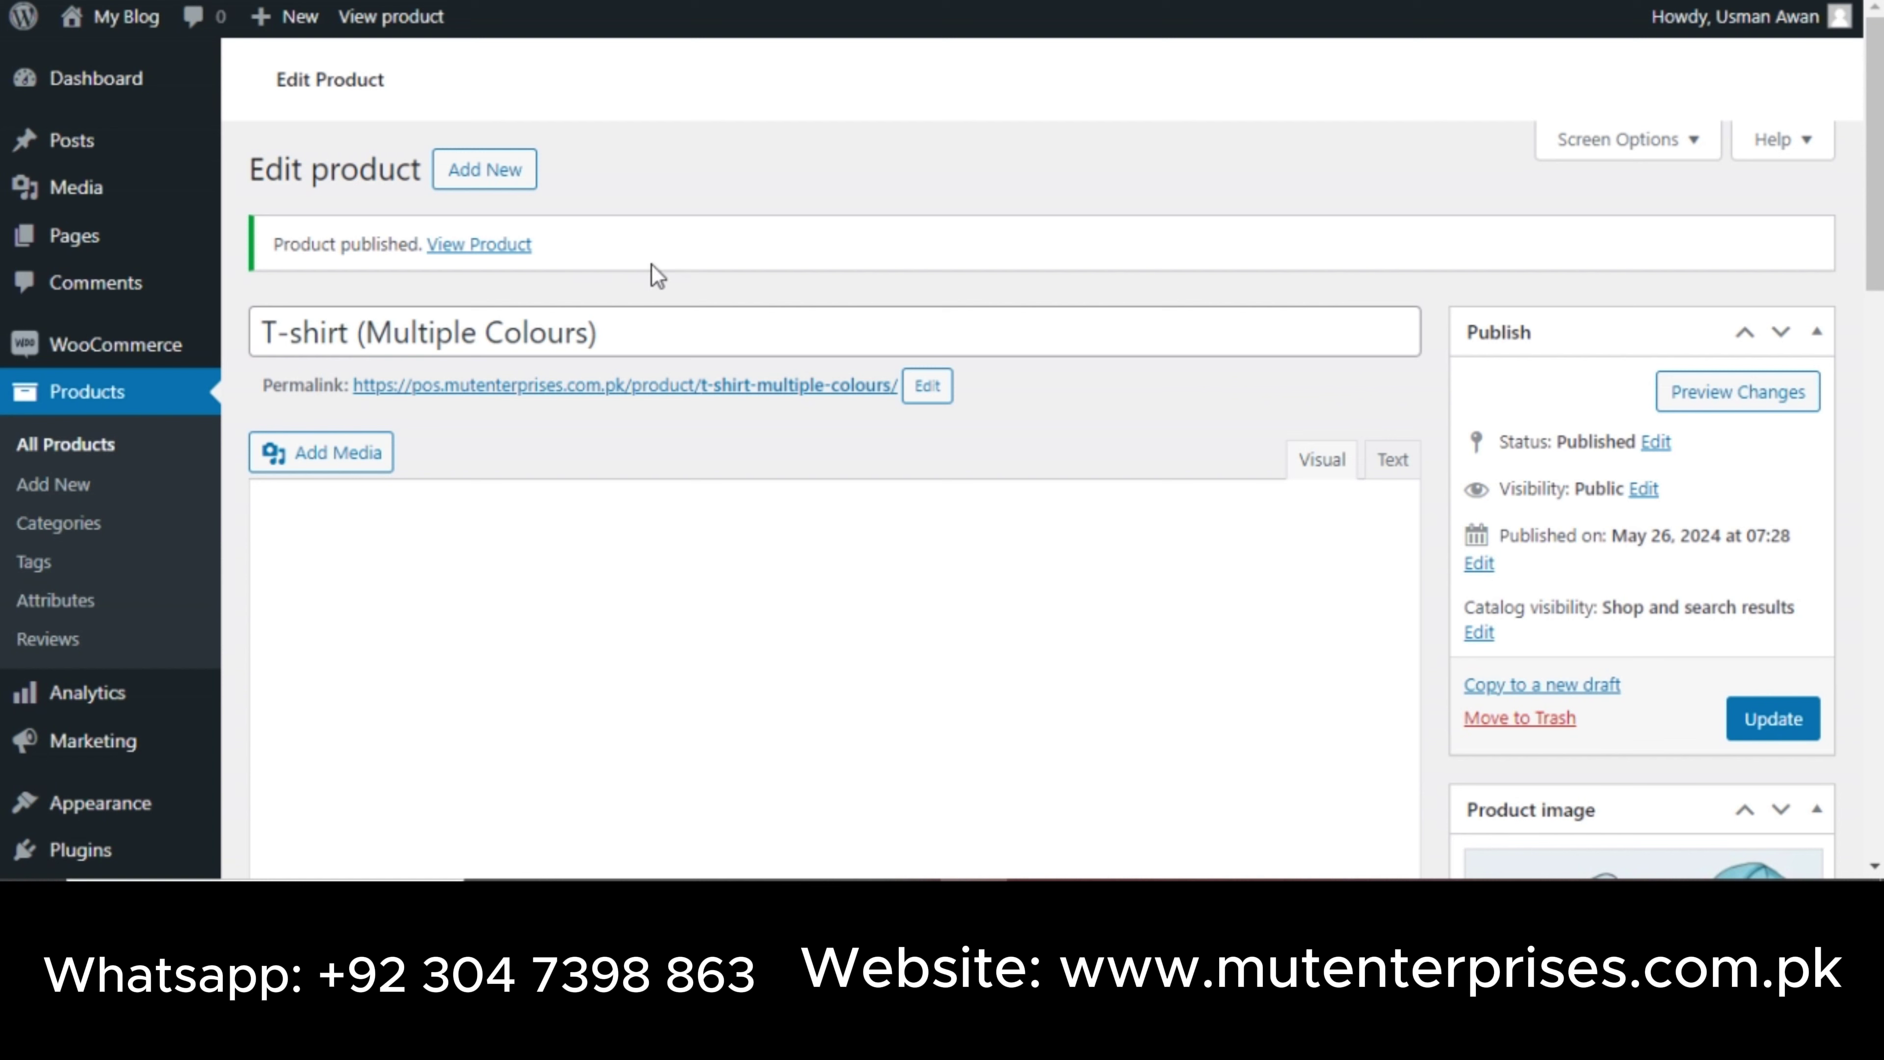
Open the published T-shirt product's store page in a new browser tab.
right_click(522, 252)
click(567, 284)
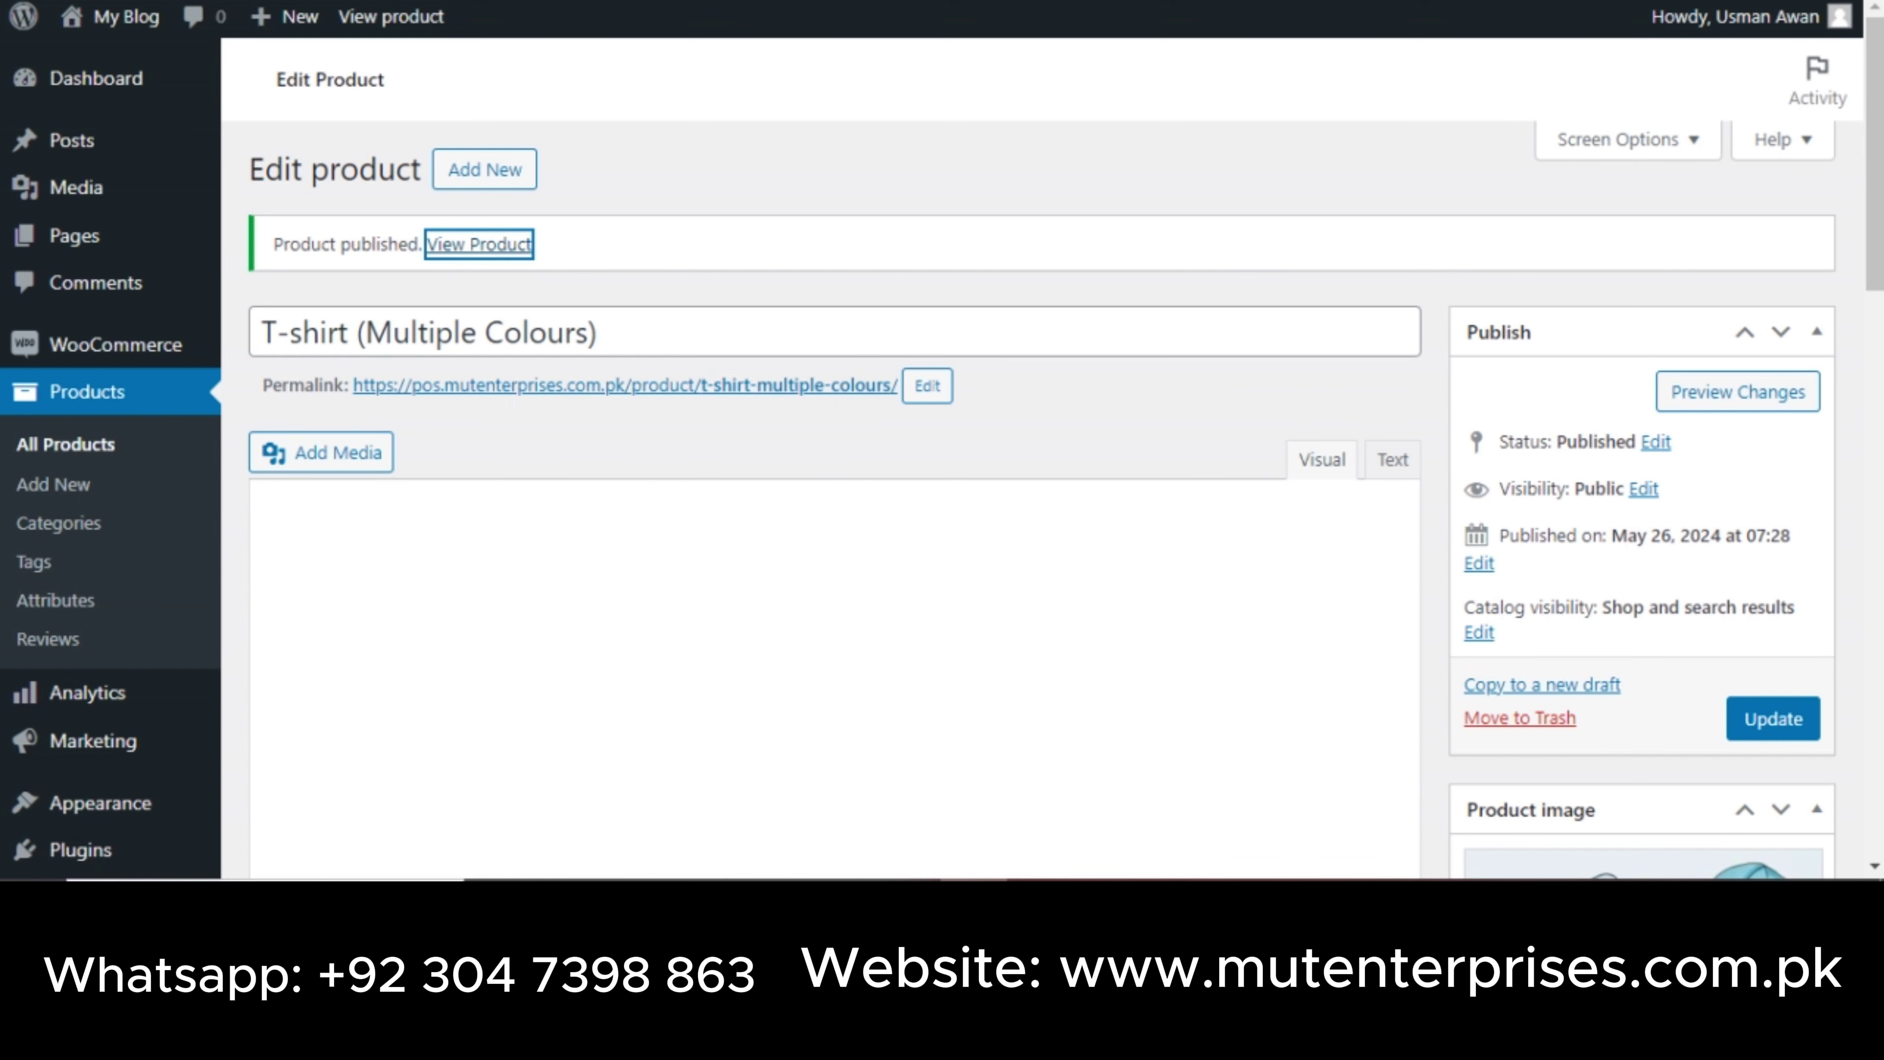
key(ctrl+Tab)
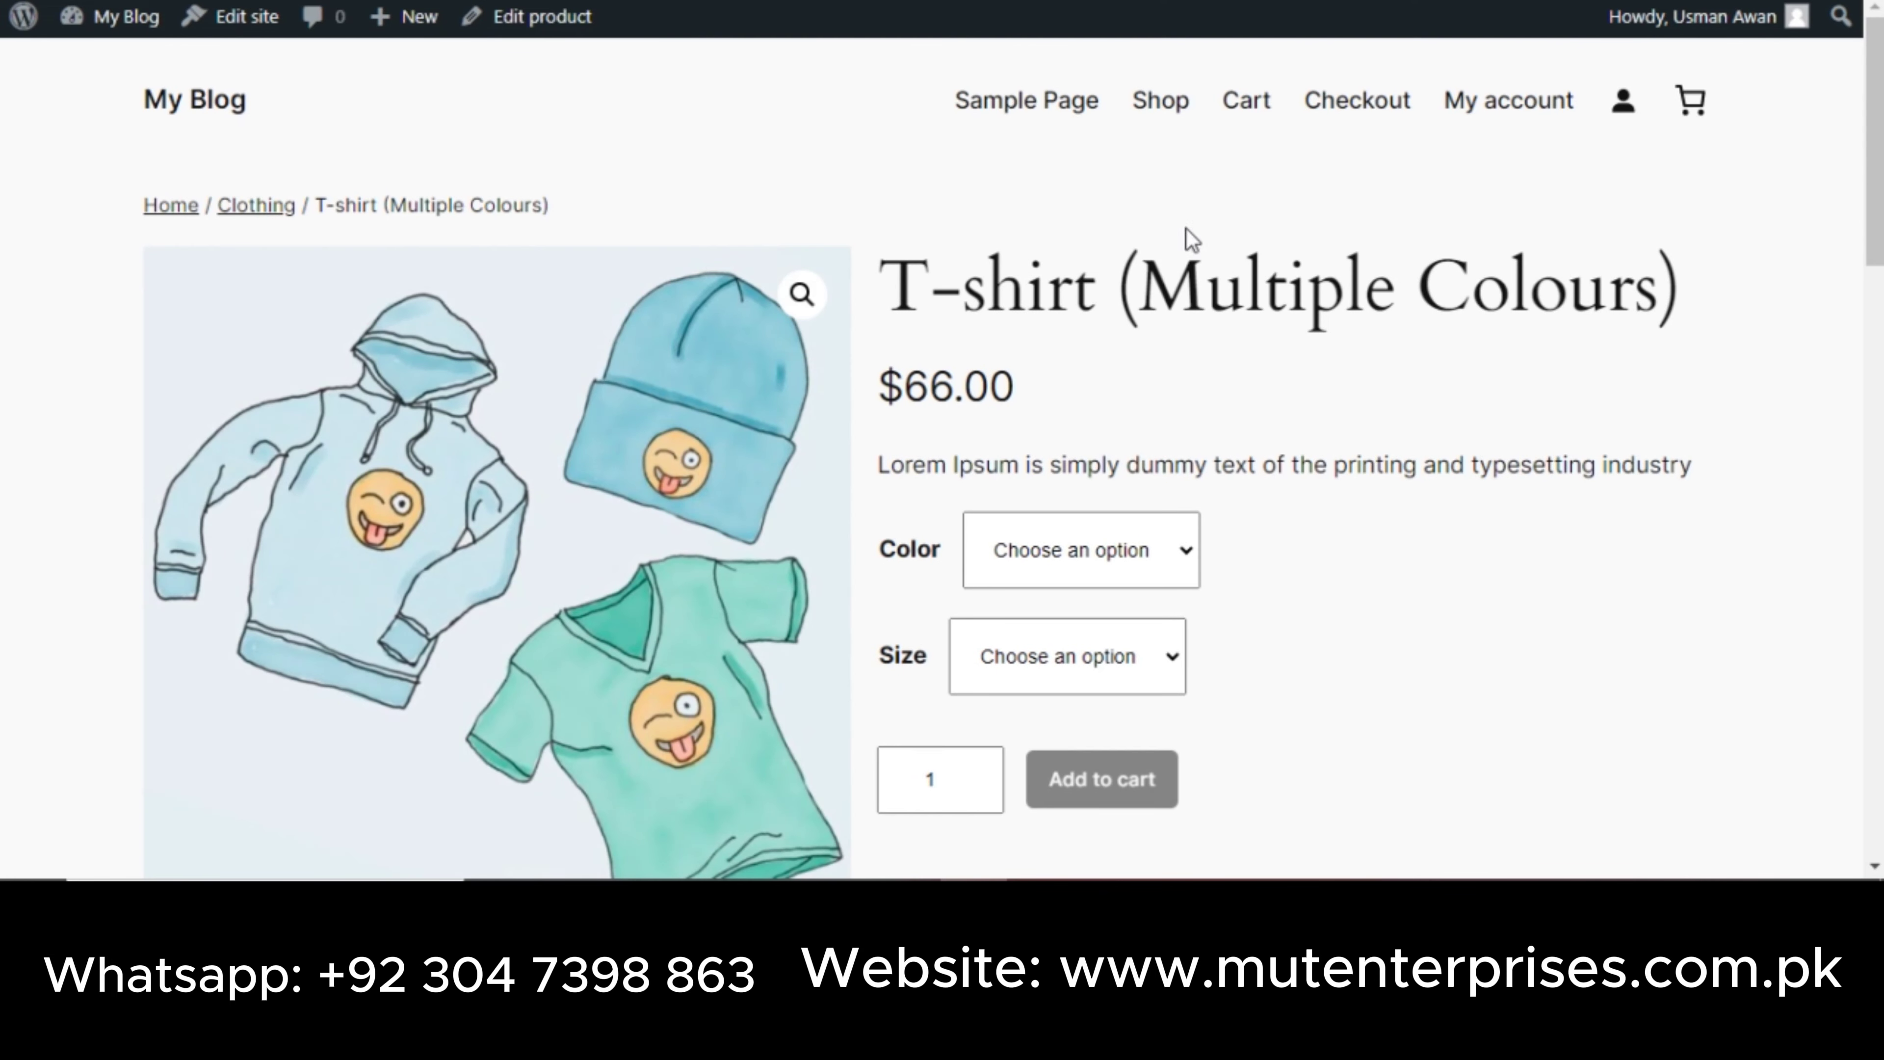
Choose Blue as the color and Medium as the size on the store page to check the variation.
scroll(1064, 184, down, 5)
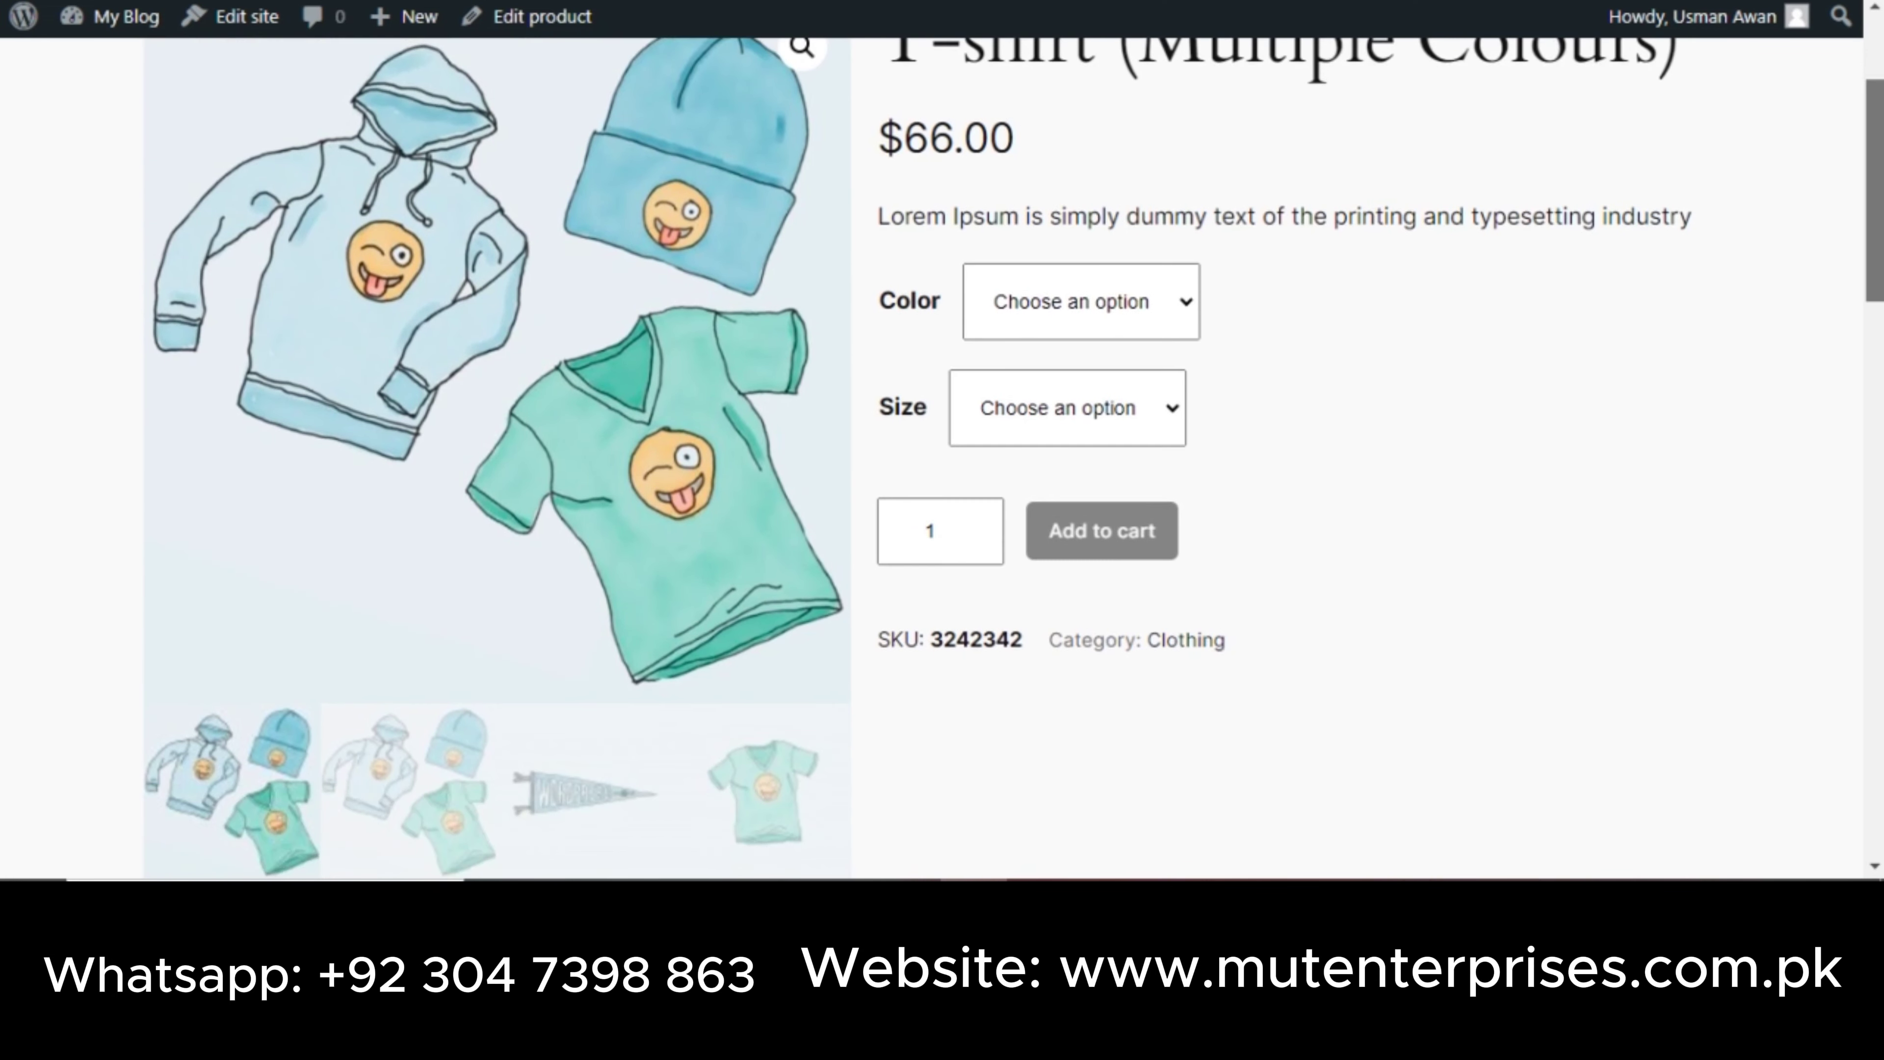
click(1064, 184)
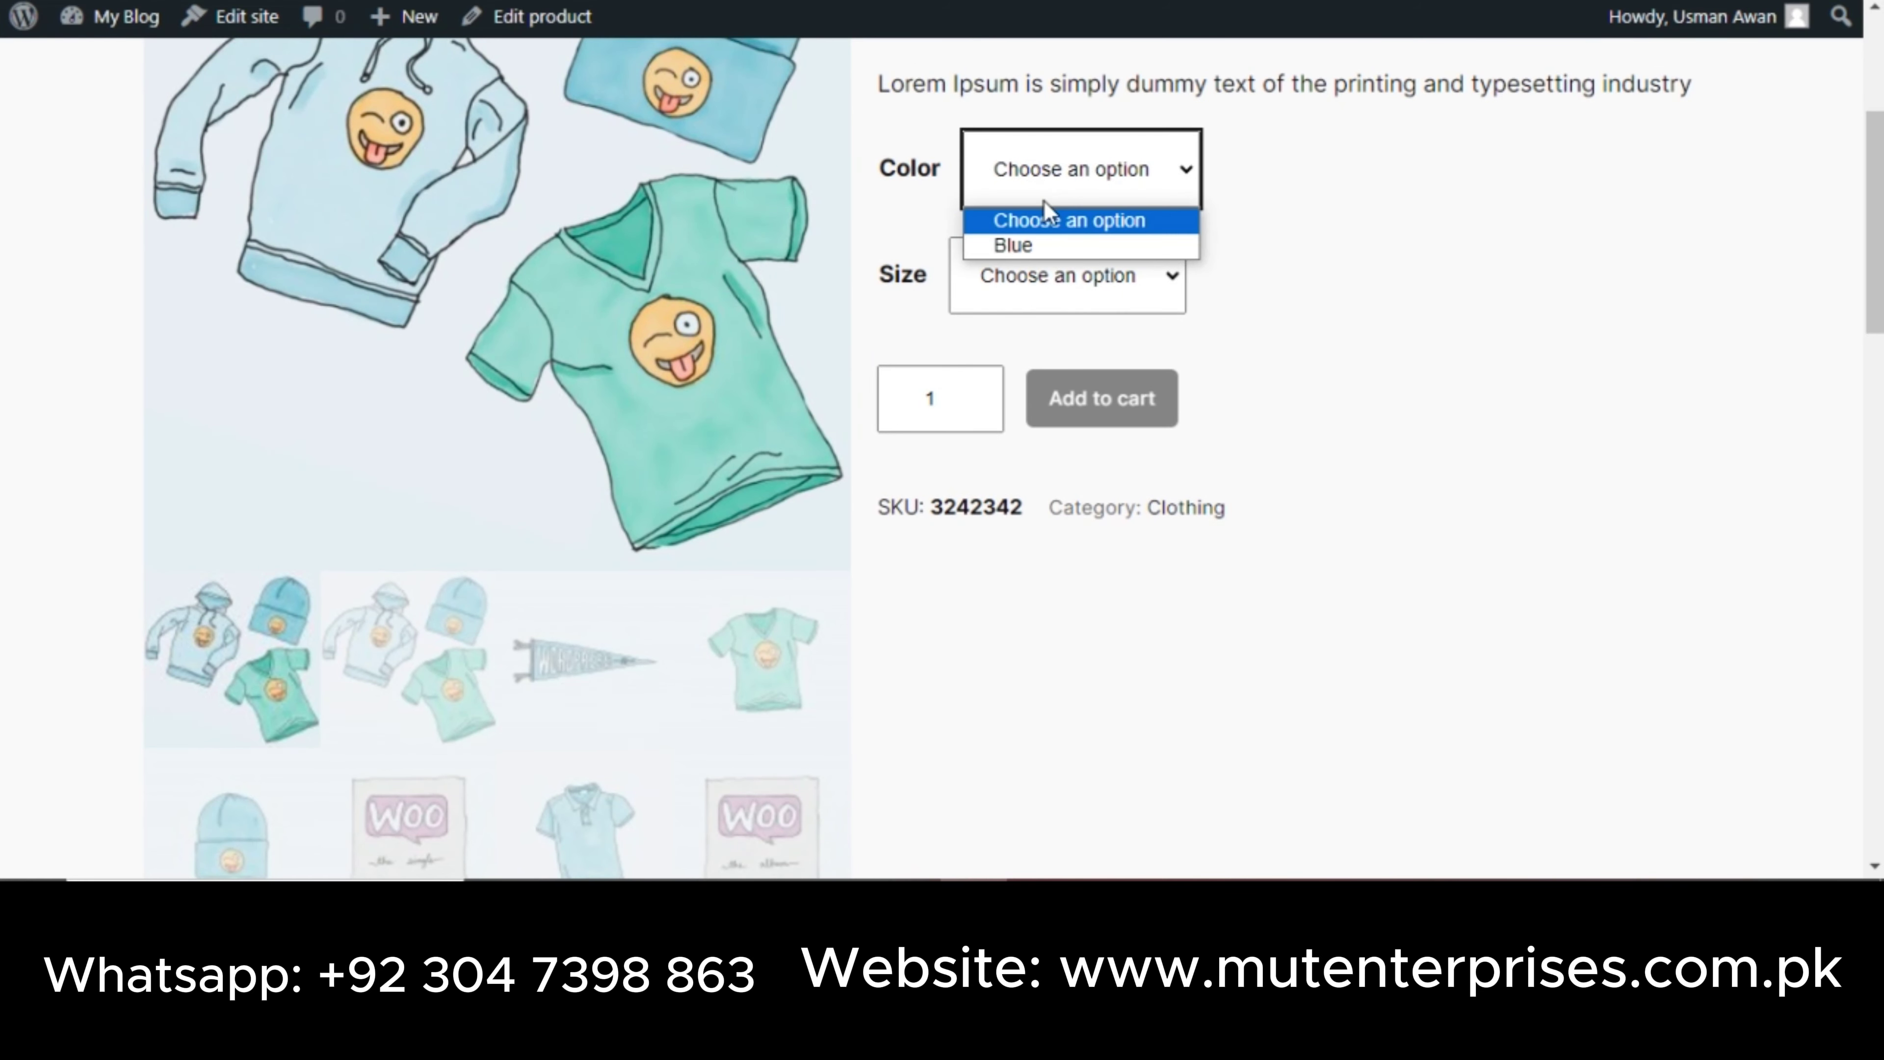
click(1026, 256)
click(1031, 282)
click(1067, 355)
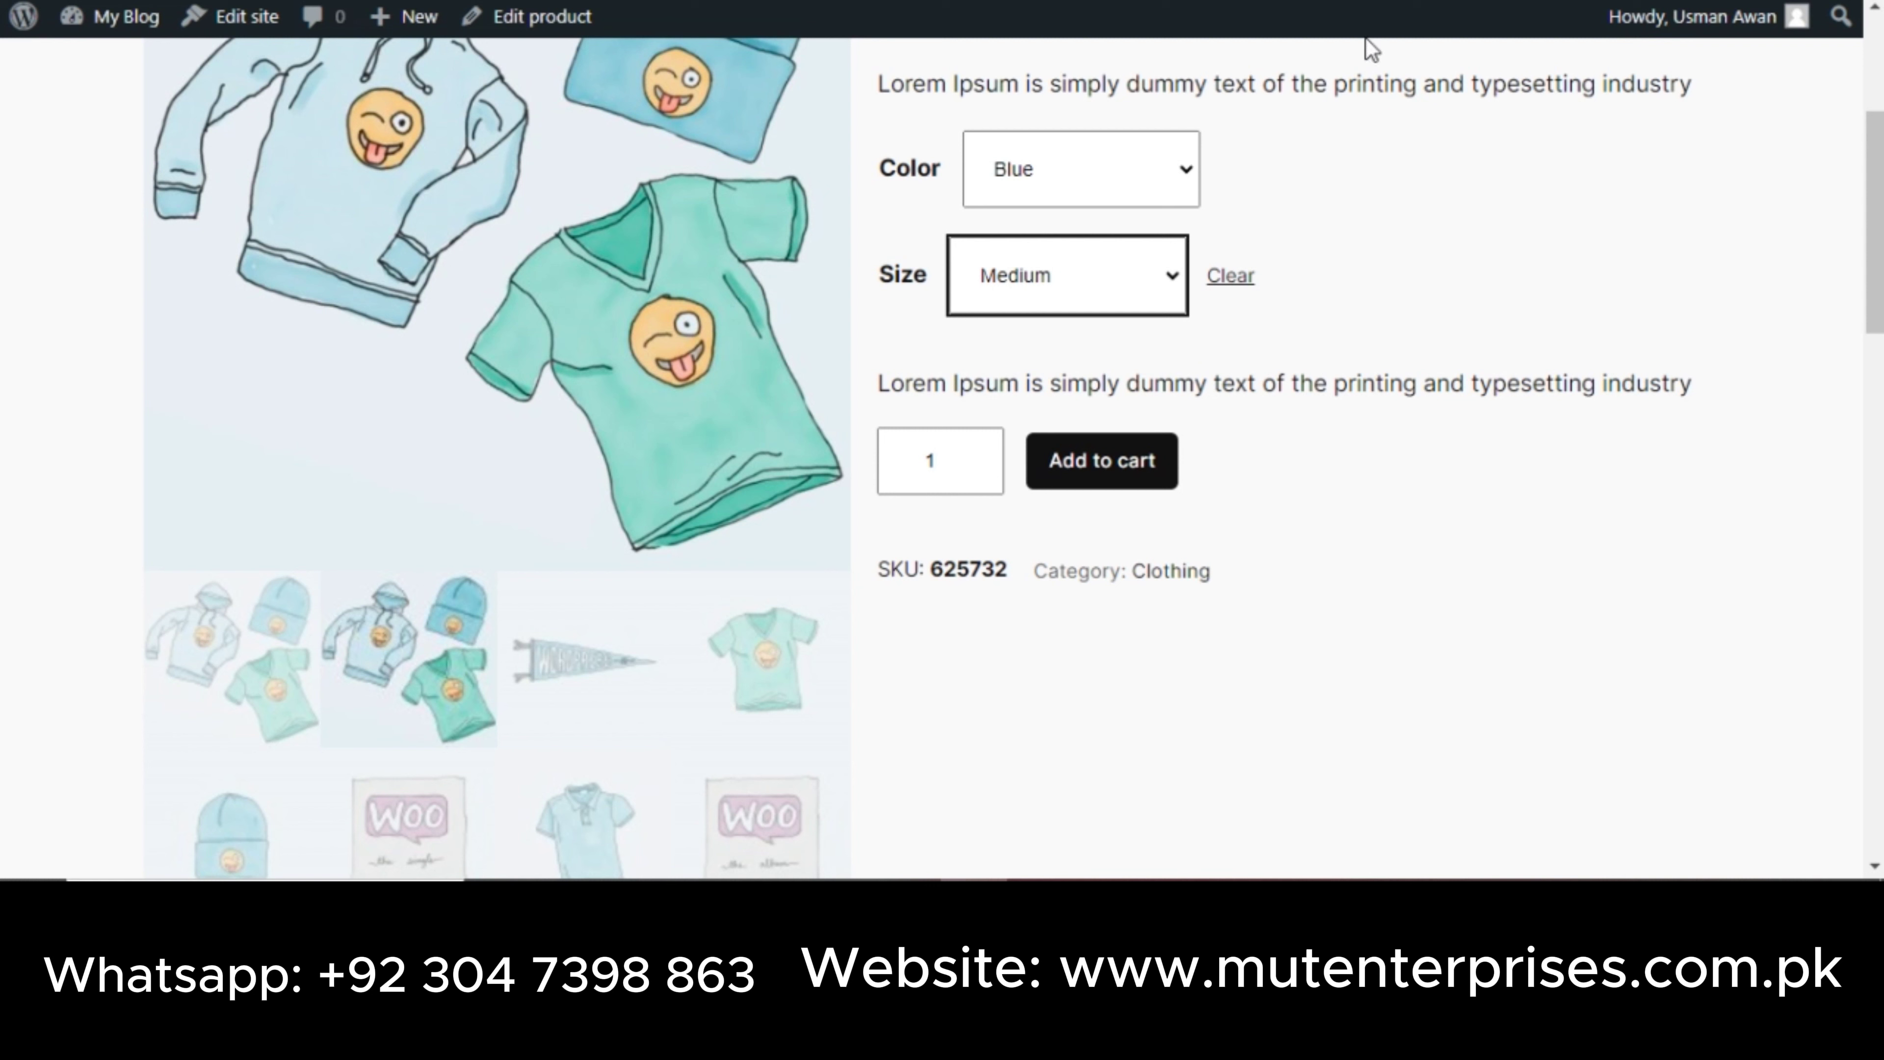
Examine the published T-shirt's store page, checking its Color and Size choices, lower page content and the price for the selected variation.
click(1054, 175)
click(1057, 178)
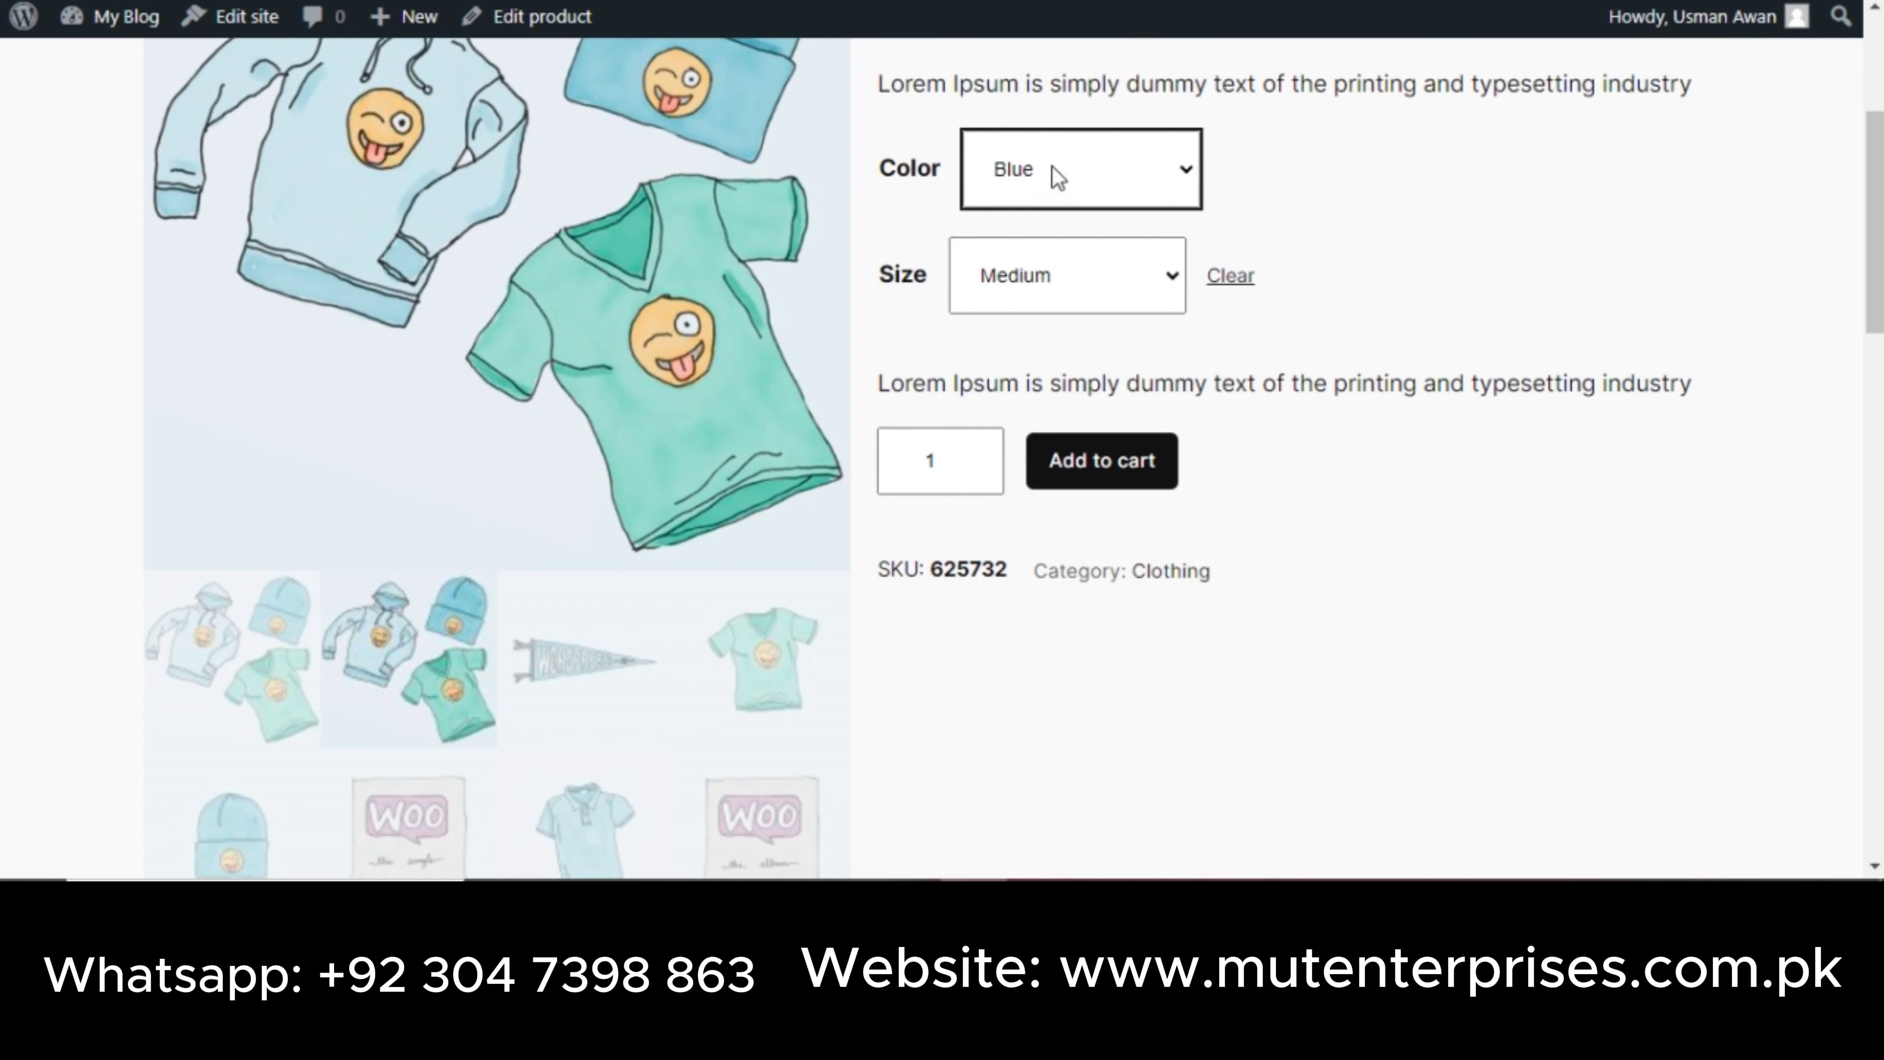
click(1069, 282)
click(1076, 283)
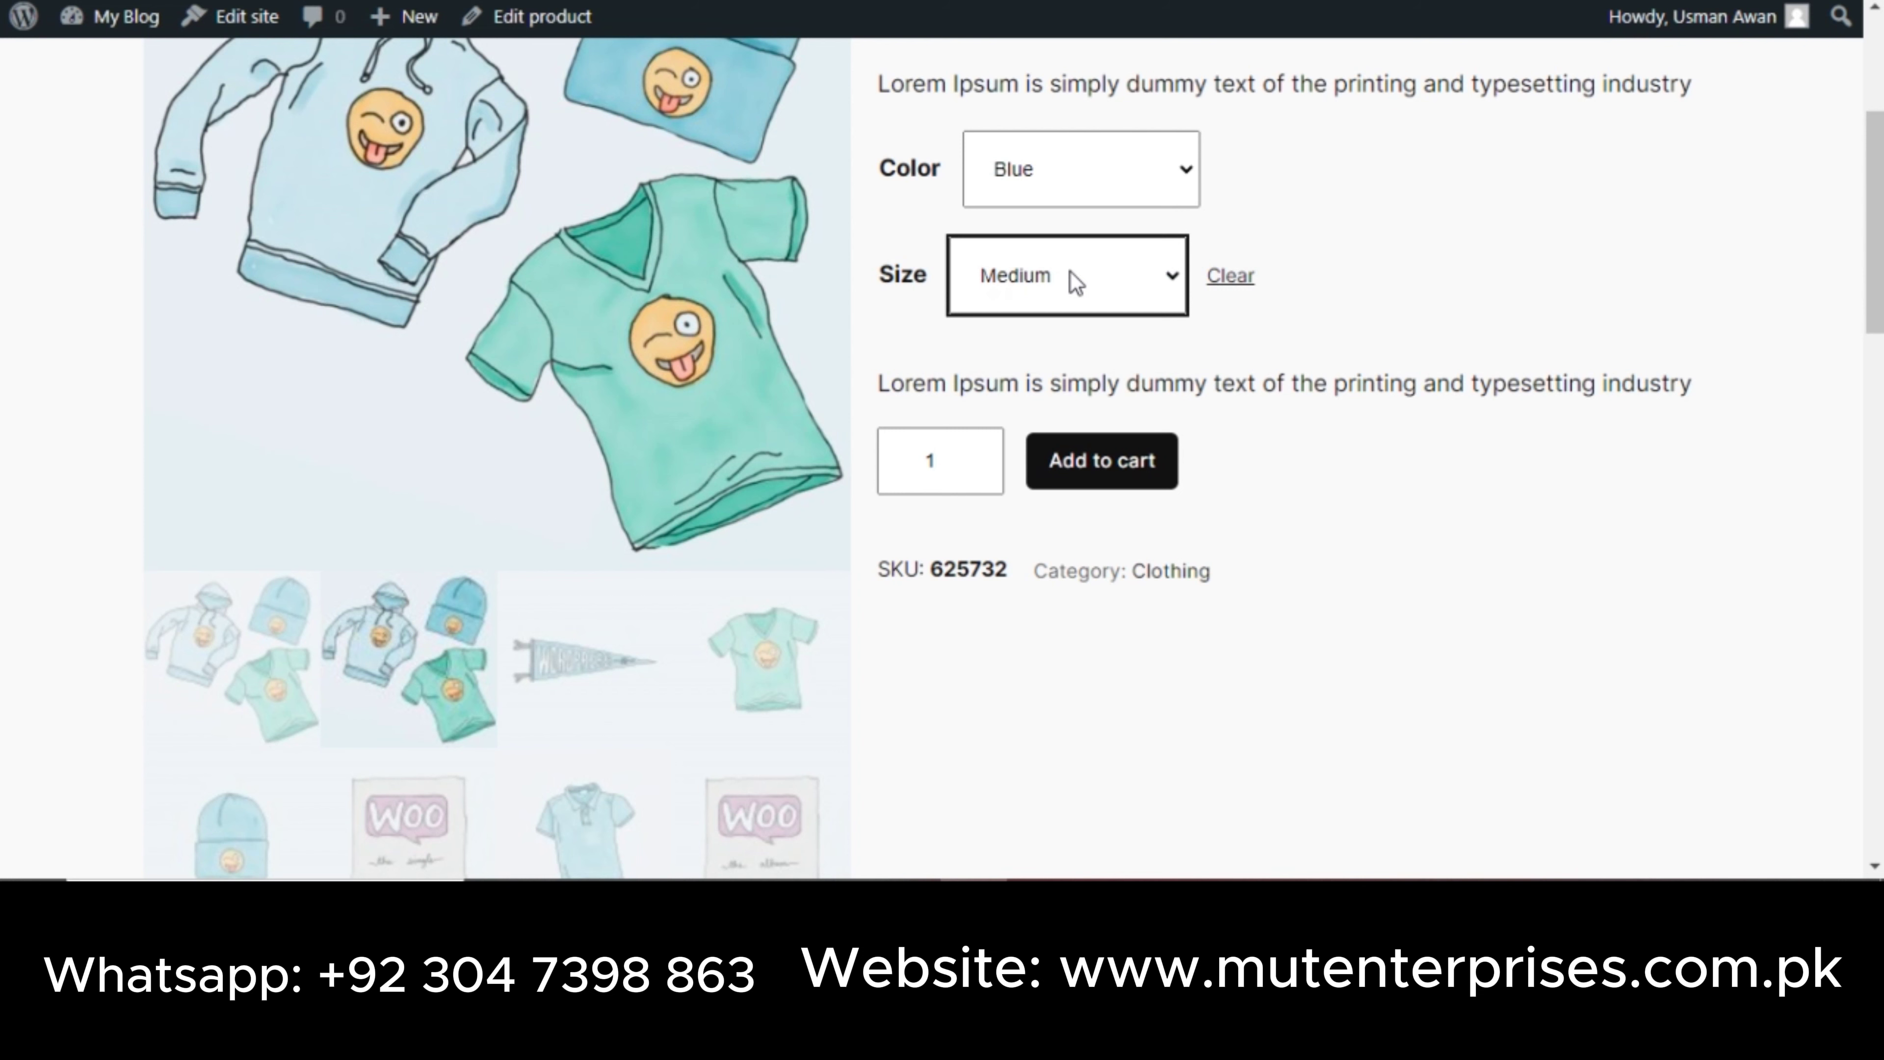
scroll(1082, 278, down, 10)
scroll(1506, 356, up, 12)
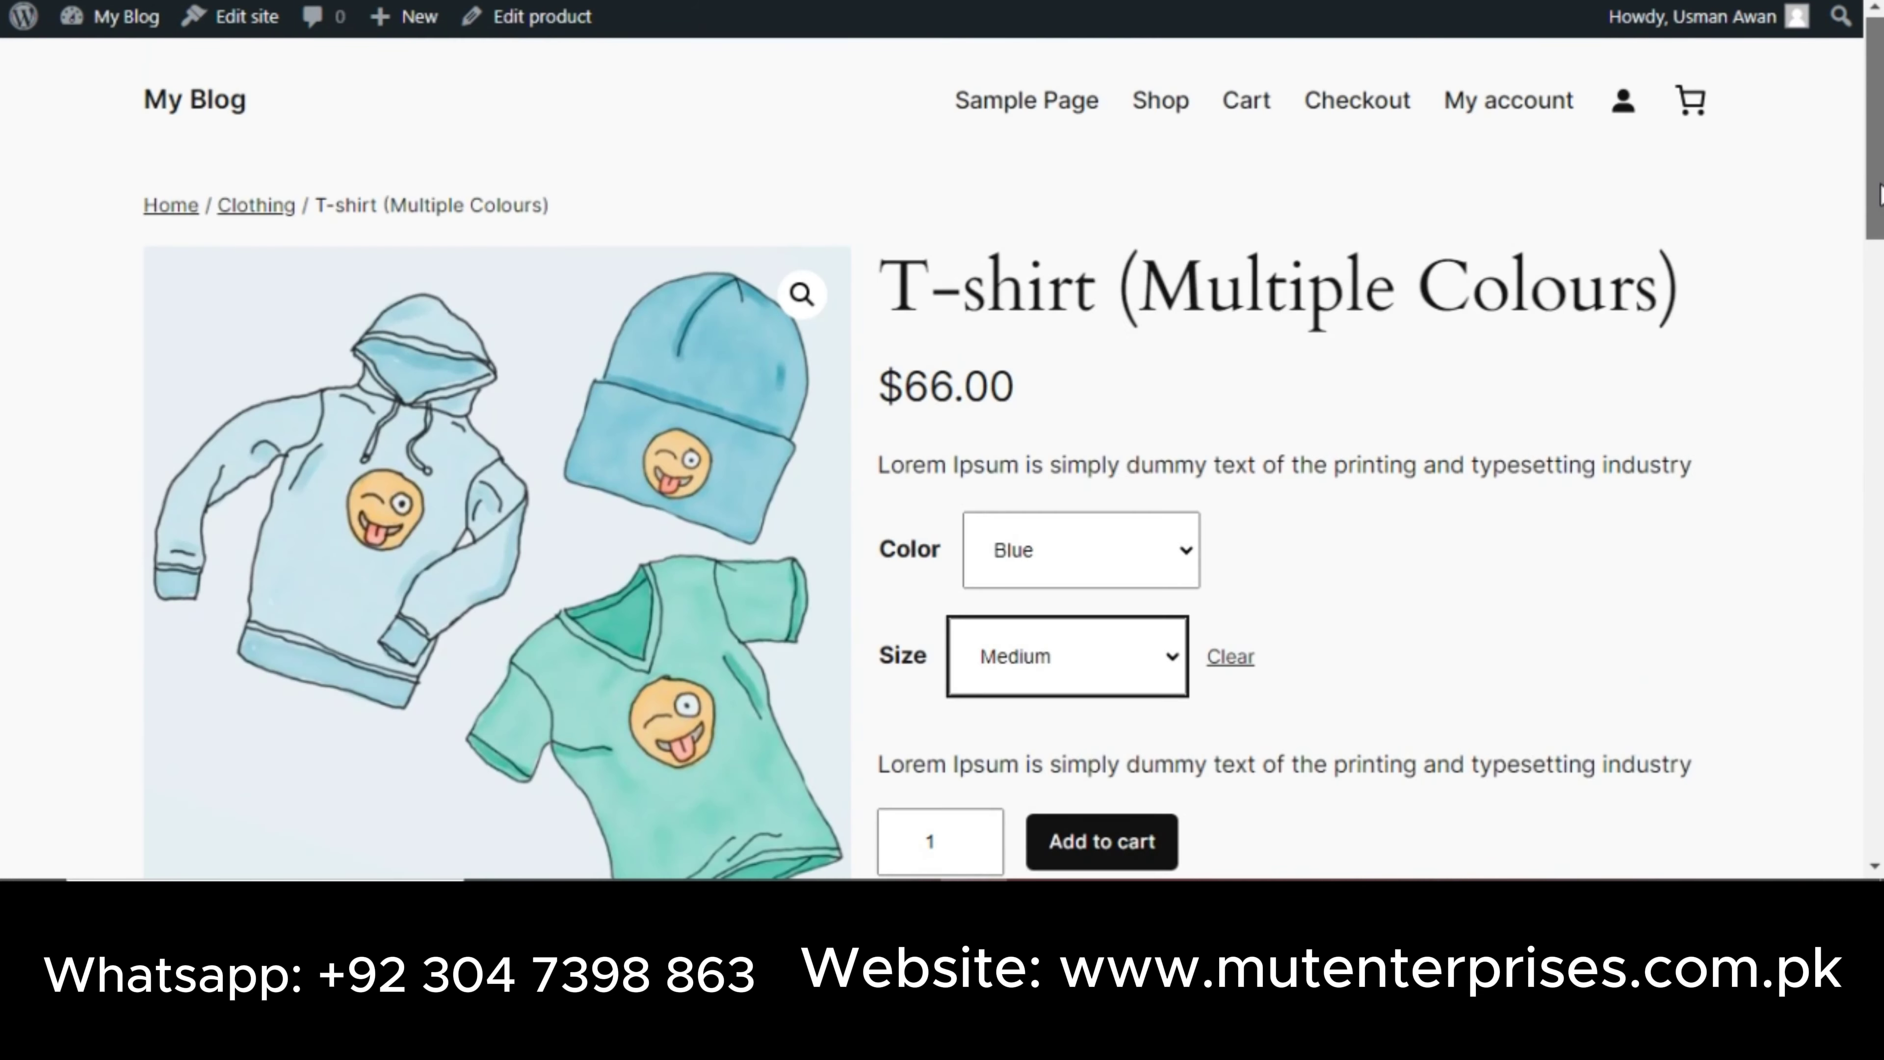
drag(927, 386, 880, 386)
click(917, 386)
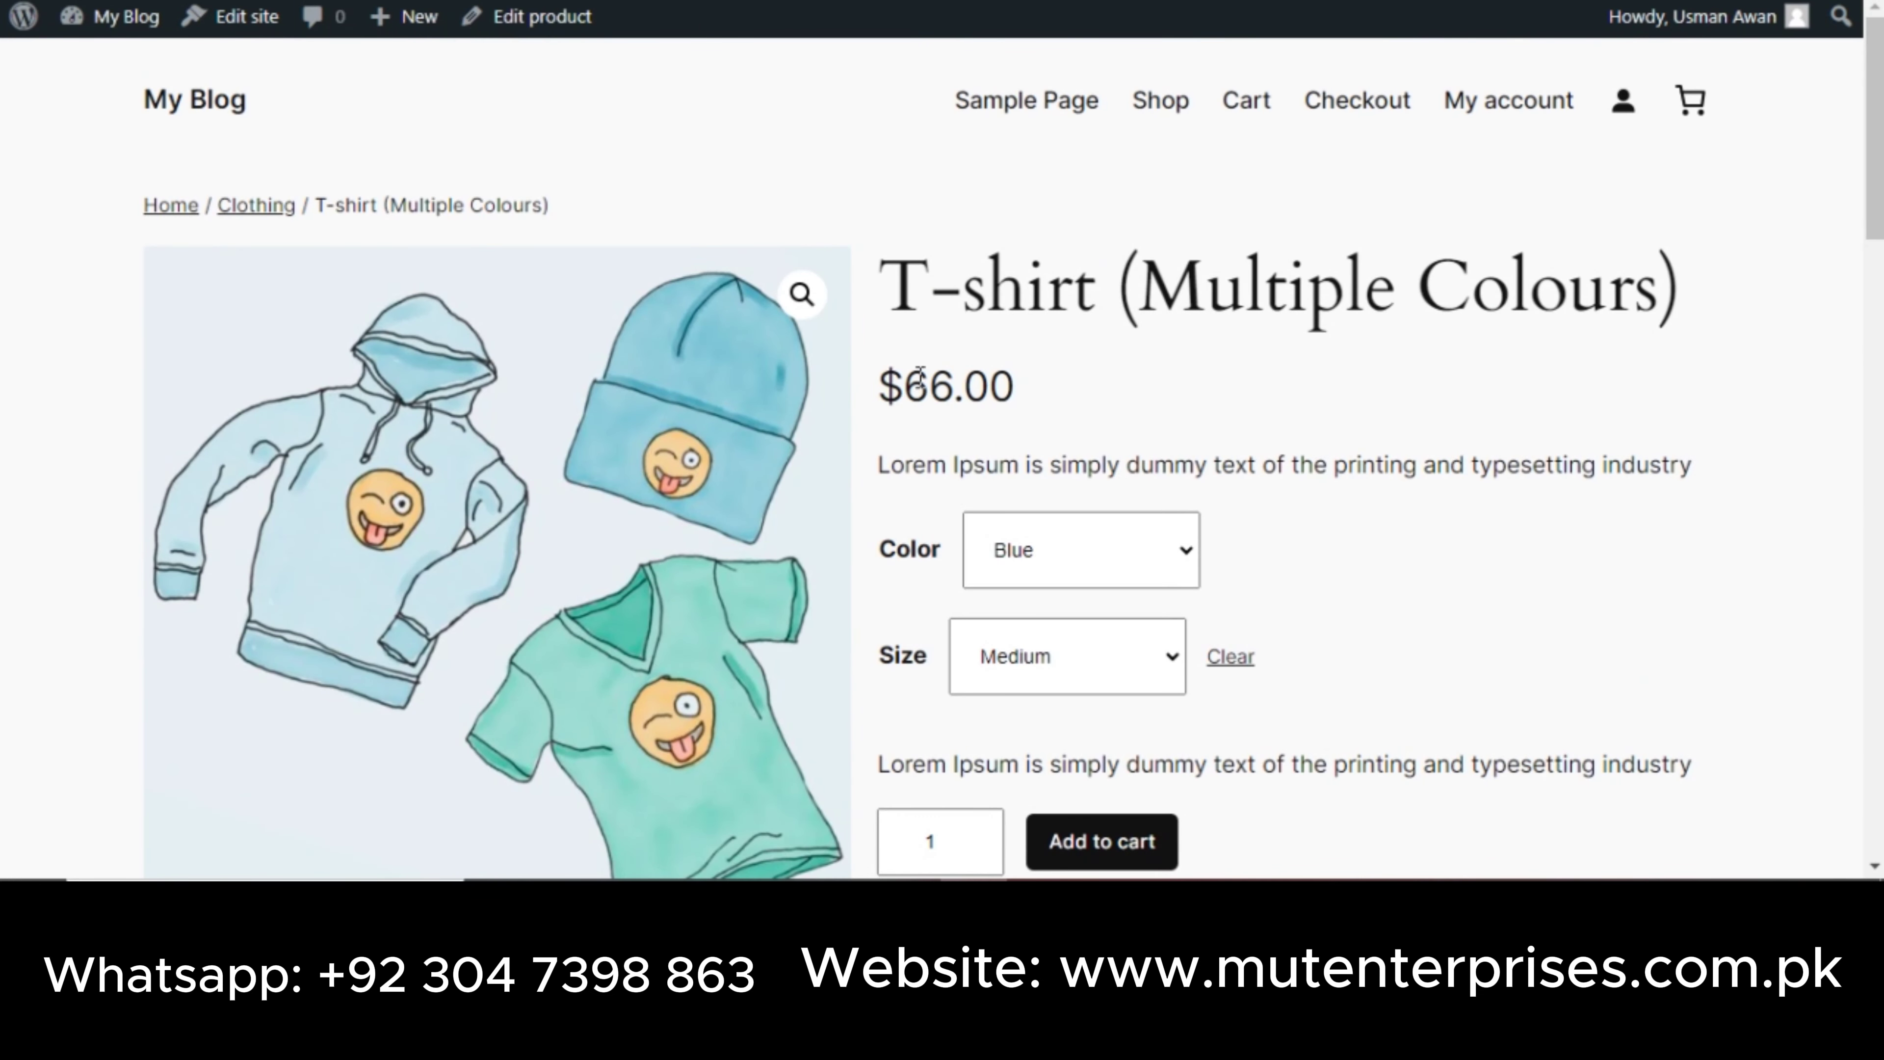
scroll(917, 385, down, 1)
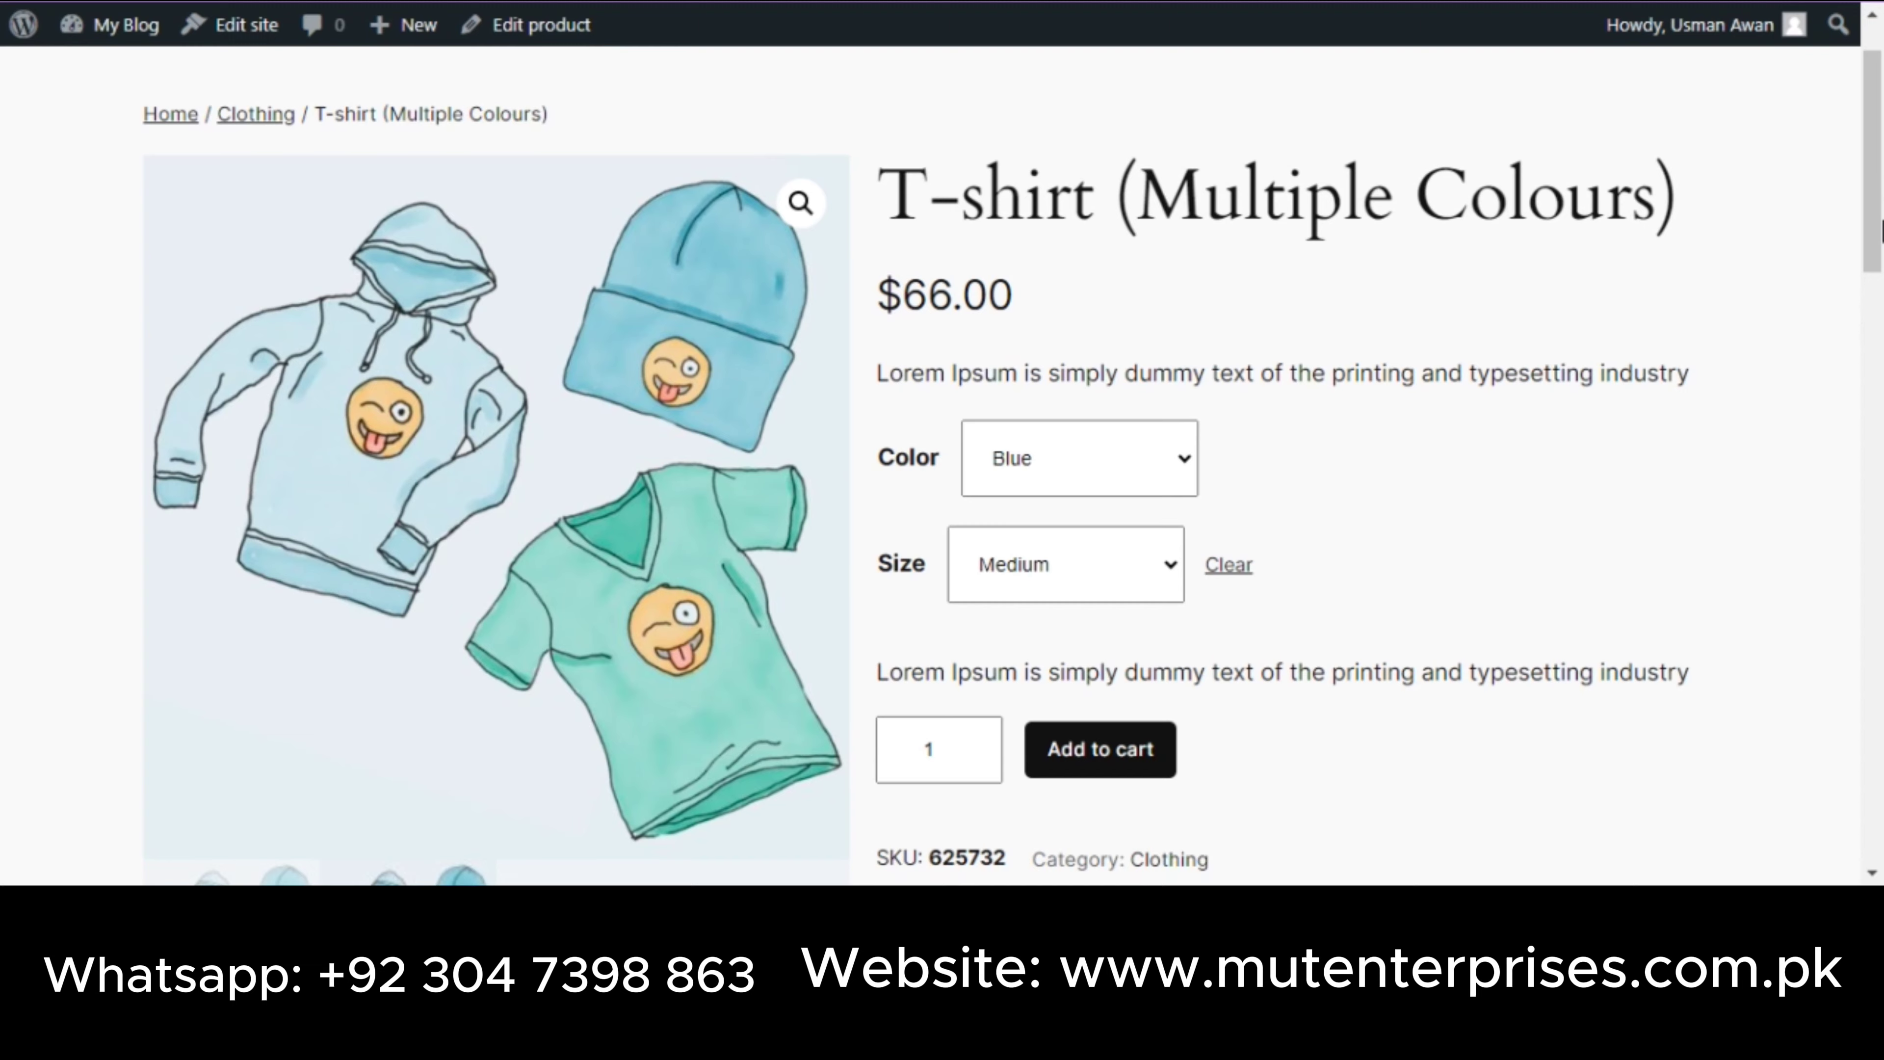
drag(1880, 158, 1881, 70)
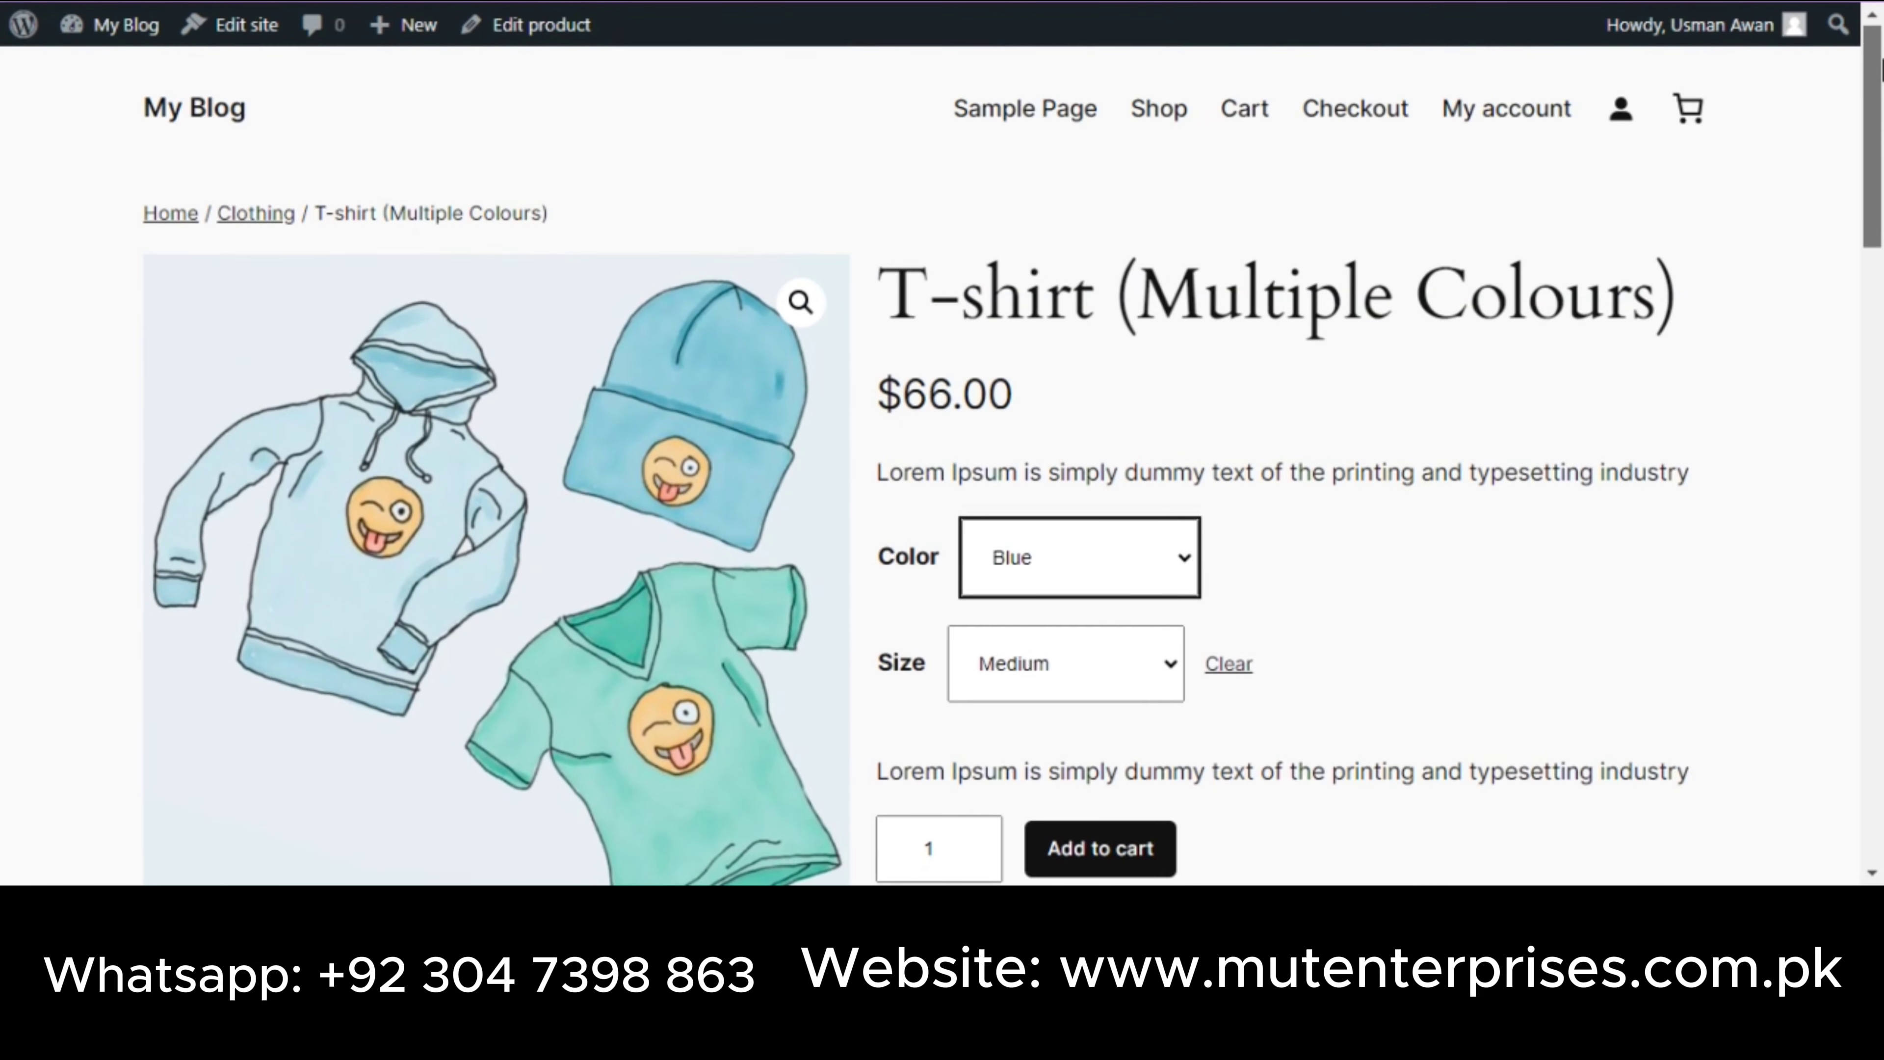